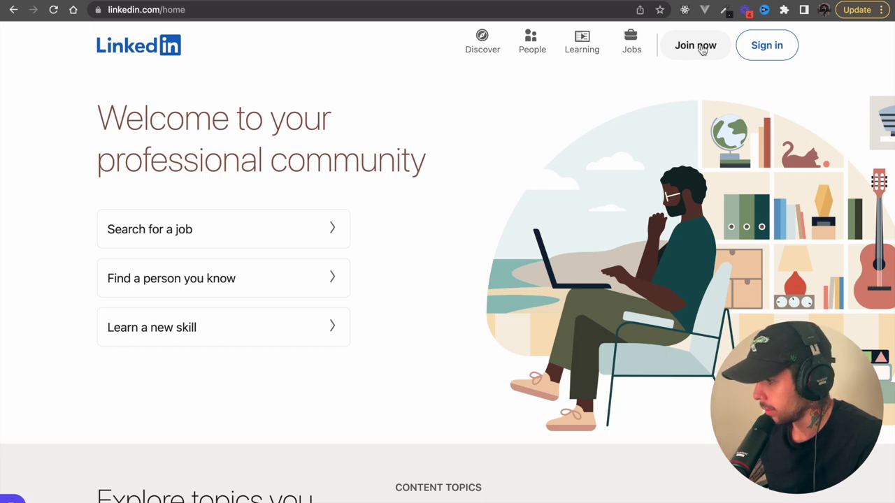
# - Join LinkedIn with an e-mail address and password, then enter the first name
pyautogui.click(690, 49)
pyautogui.click(508, 149)
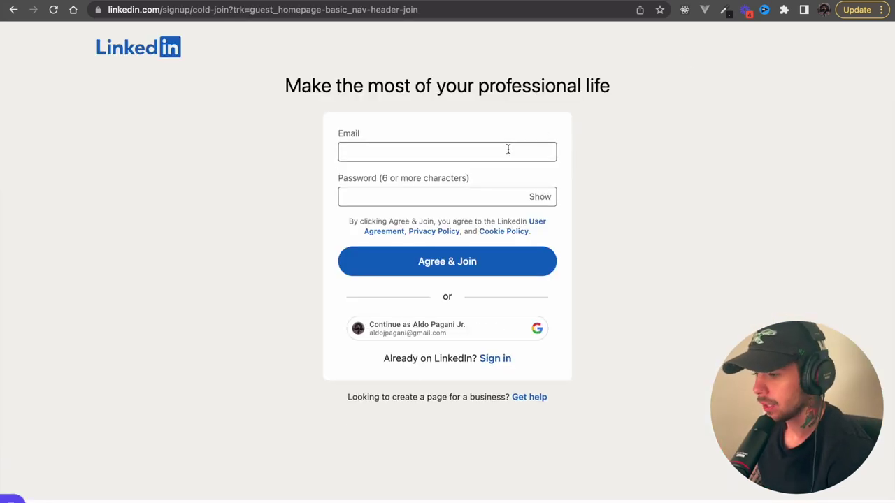
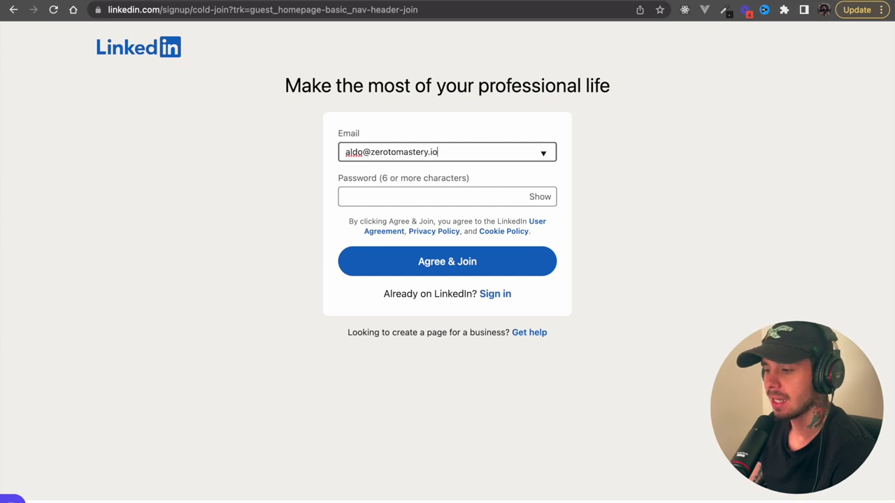
pyautogui.click(499, 192)
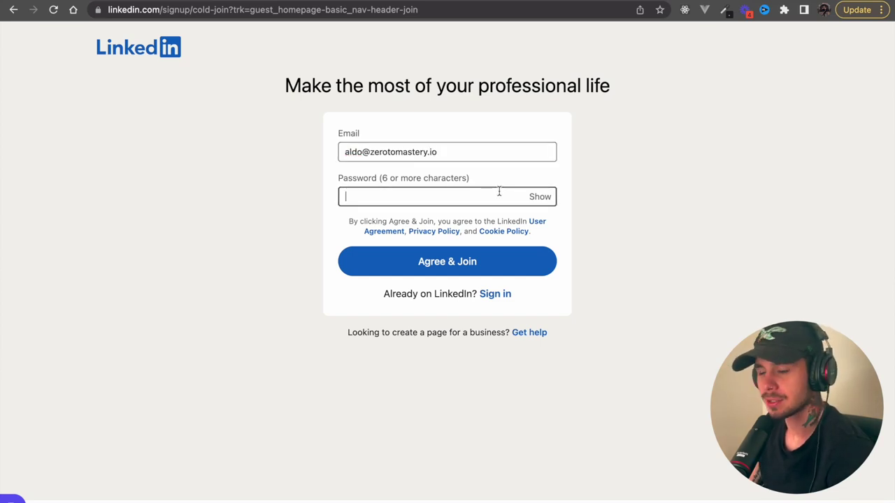
pyautogui.write('••••••••••')
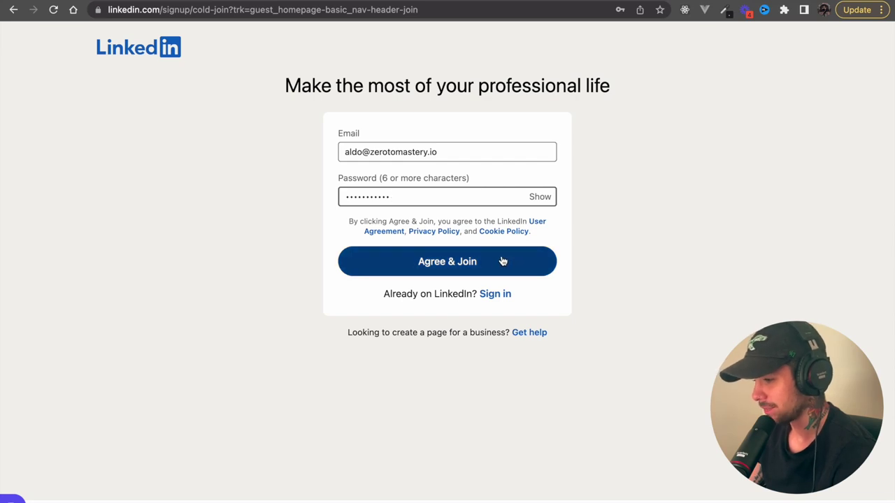
pyautogui.click(502, 260)
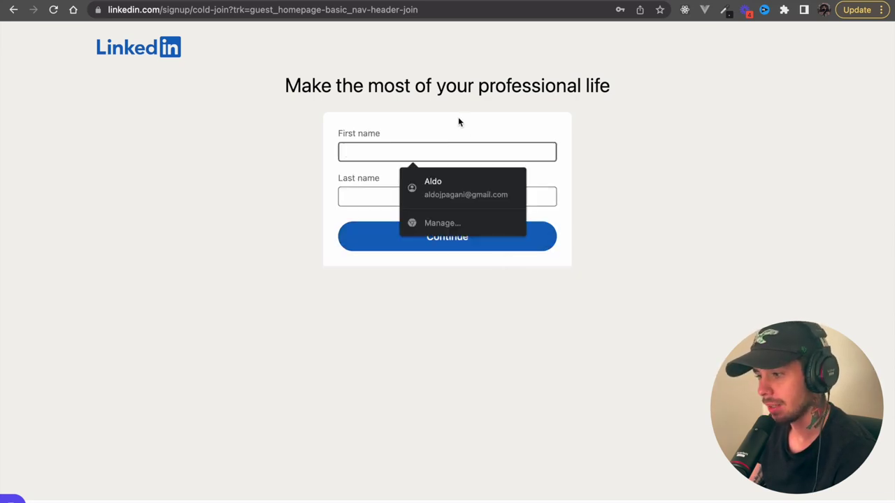
pyautogui.write('Aldo')
pyautogui.press('Tab')
# - Submit the last name and pass the security puzzle by picking the upright bison
pyautogui.write('Pagani')
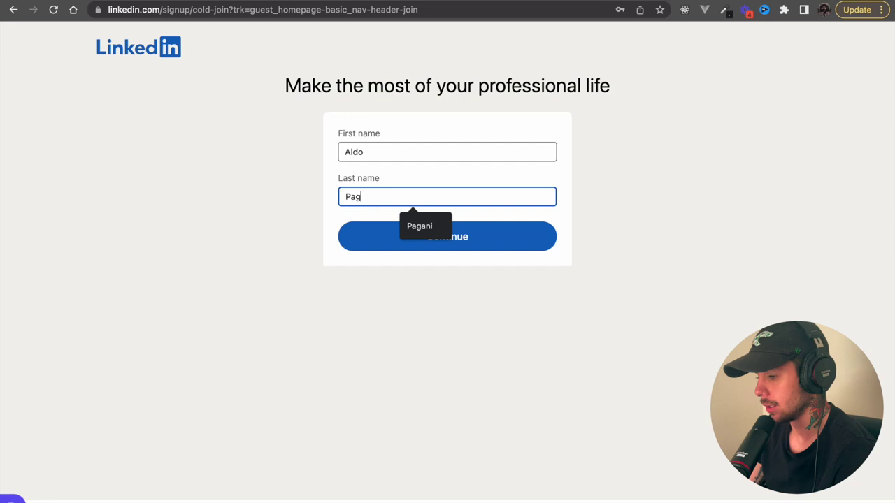
pyautogui.click(411, 234)
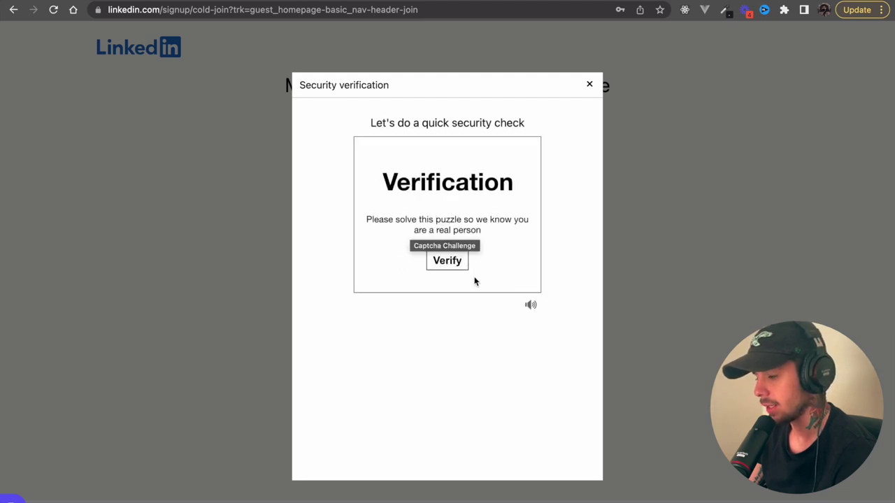
pyautogui.click(455, 261)
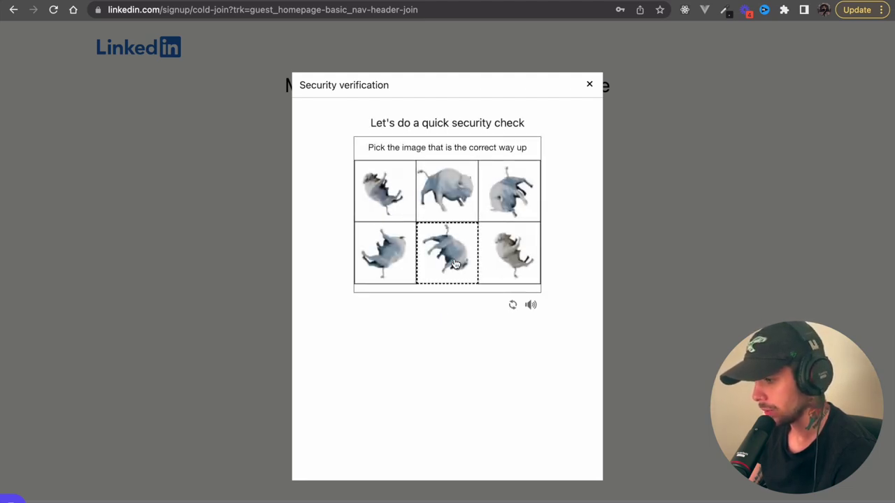
pyautogui.click(448, 182)
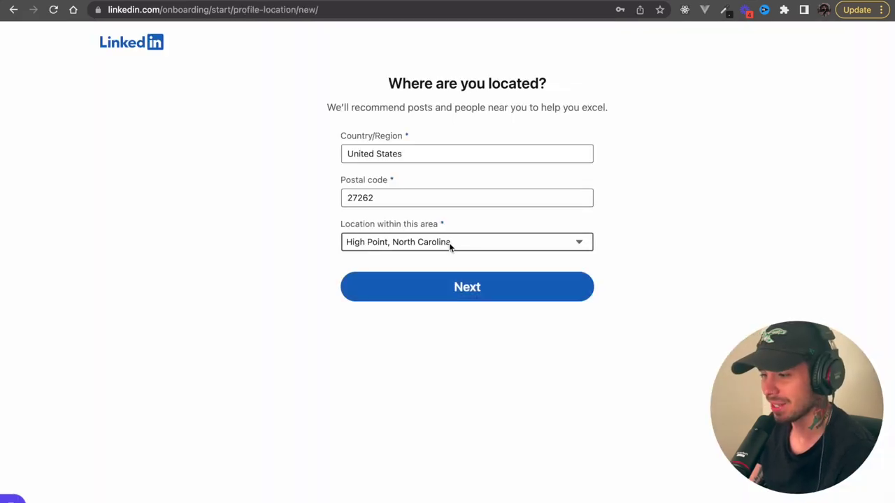
# - Confirm the location, then set the job title Software Engineer with Full-time employment
pyautogui.click(452, 289)
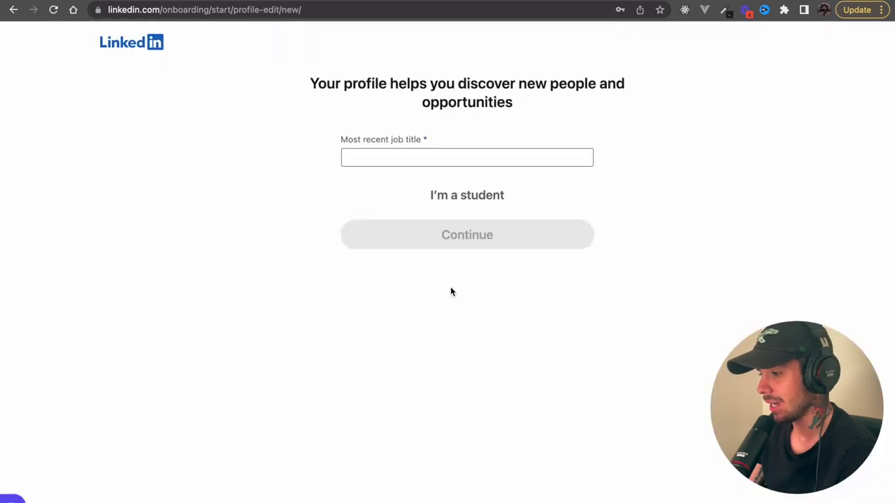
pyautogui.click(454, 155)
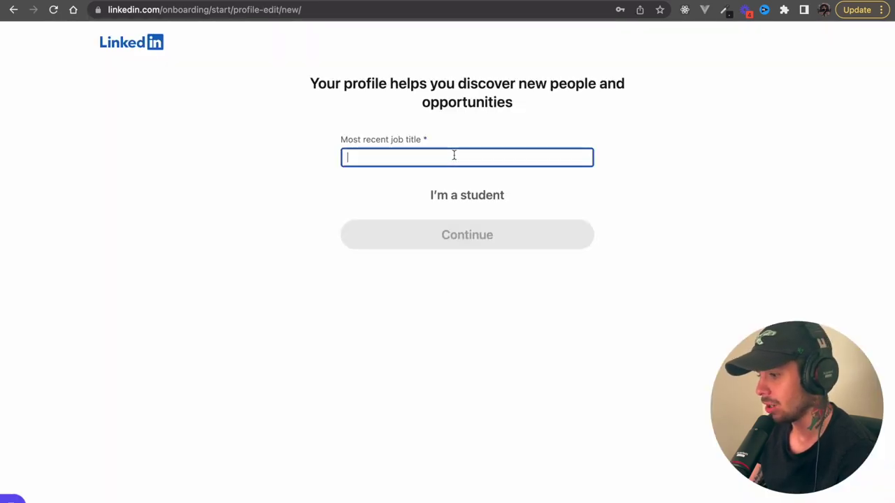
pyautogui.write('Soft')
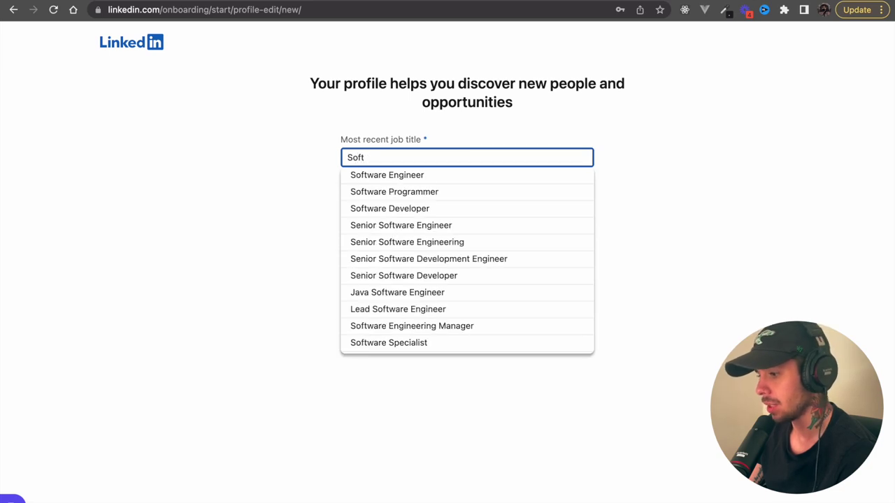
pyautogui.write('wa')
pyautogui.click(438, 176)
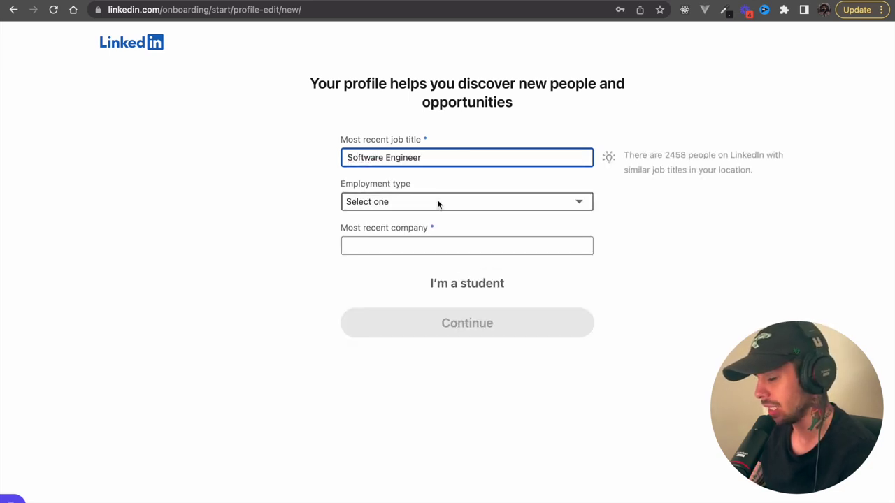
pyautogui.click(437, 201)
pyautogui.click(435, 216)
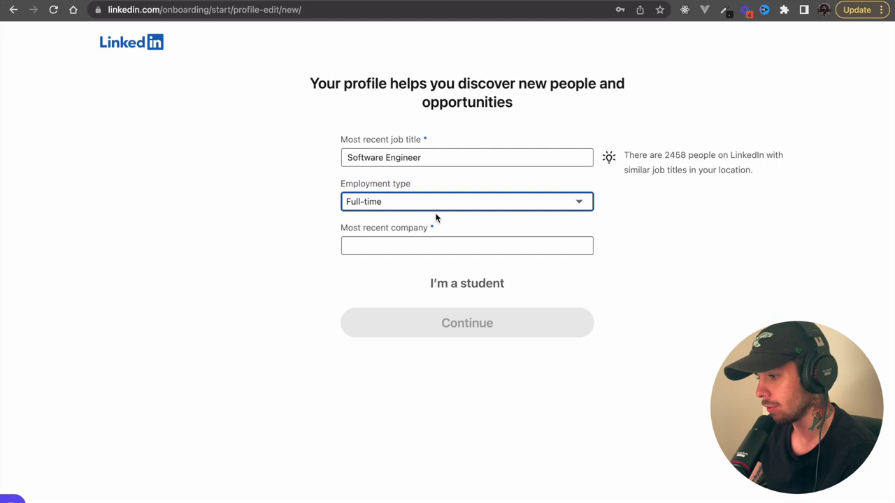
# - Set the company to Zero To Mastery Academy and submit the job details
pyautogui.click(433, 245)
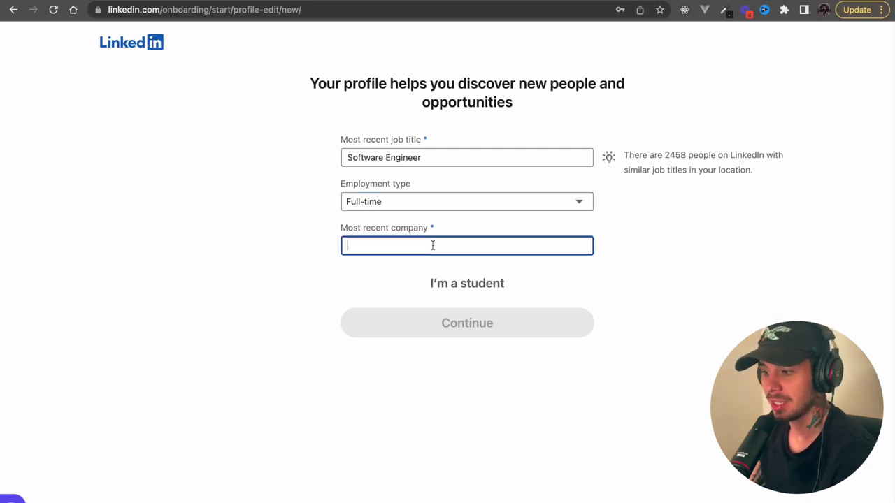
pyautogui.write('Zero to')
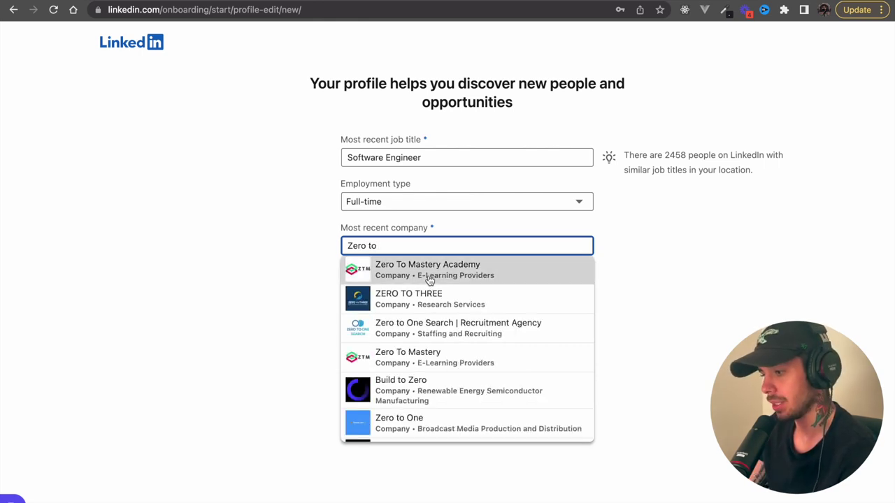
pyautogui.click(430, 279)
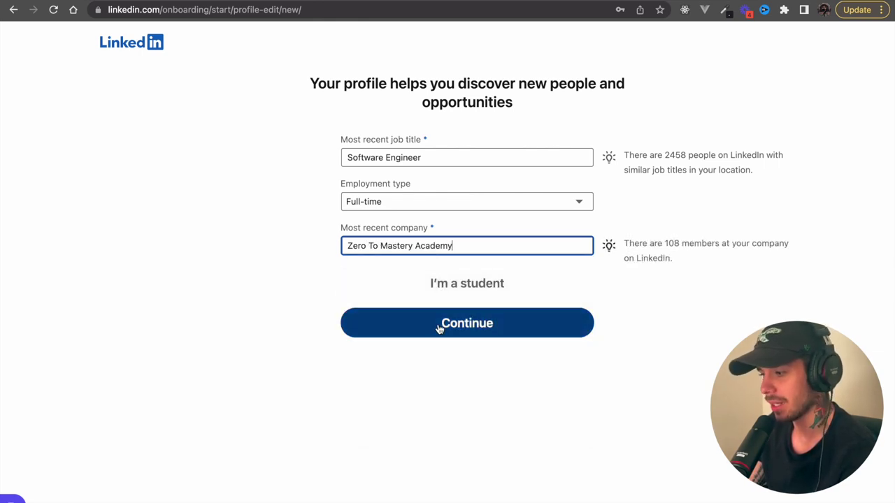
pyautogui.click(433, 318)
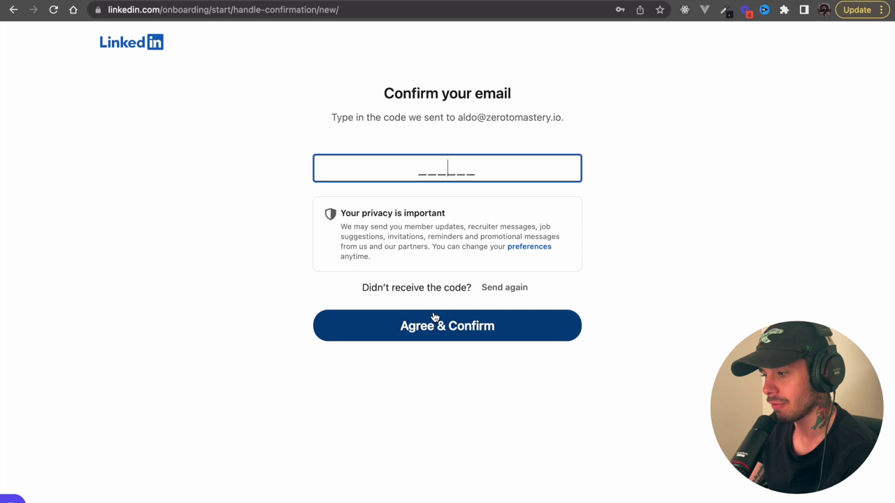
# - Confirm the e-mail code, answer Yes to job seeking, and skip contacts and suggested connections
pyautogui.click(434, 318)
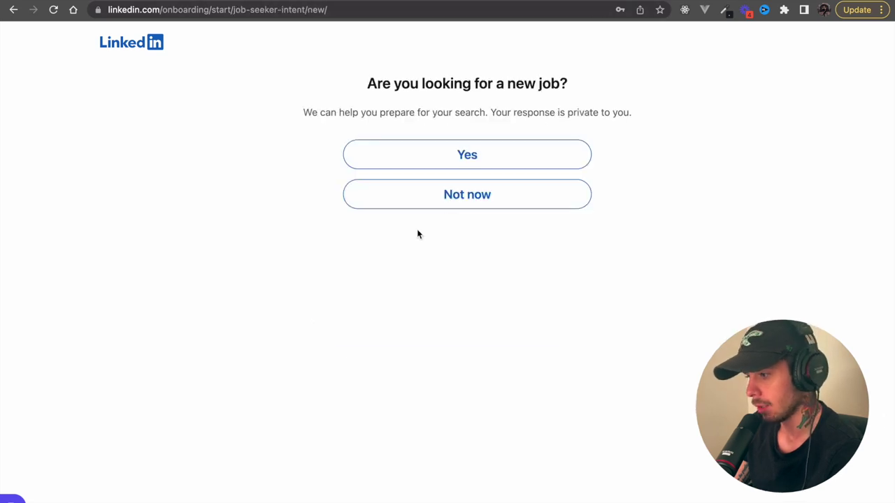
pyautogui.click(464, 153)
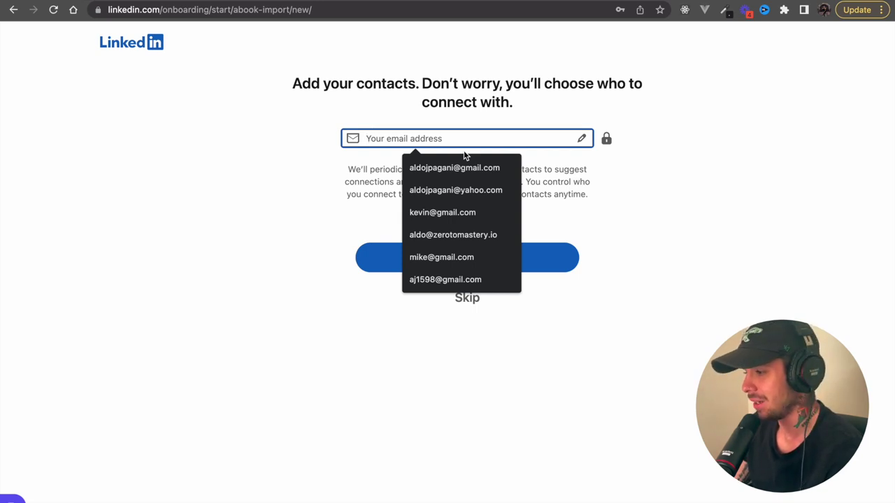
pyautogui.click(643, 242)
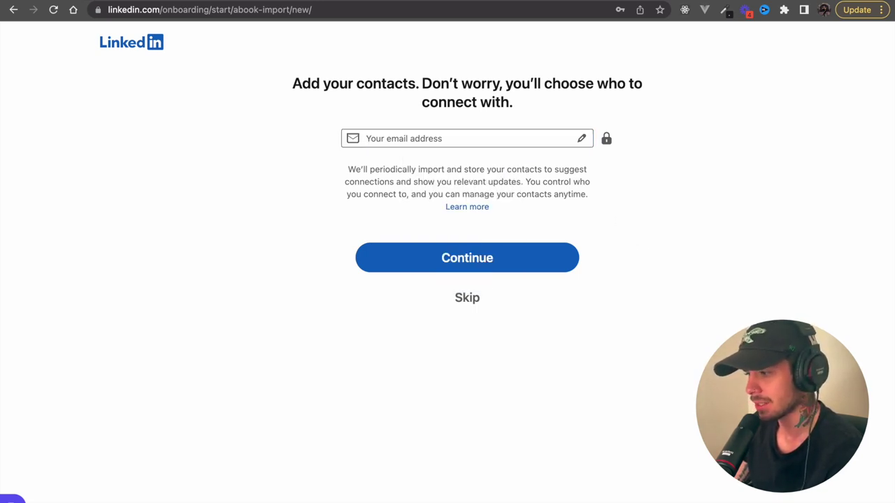
pyautogui.click(469, 298)
pyautogui.click(492, 262)
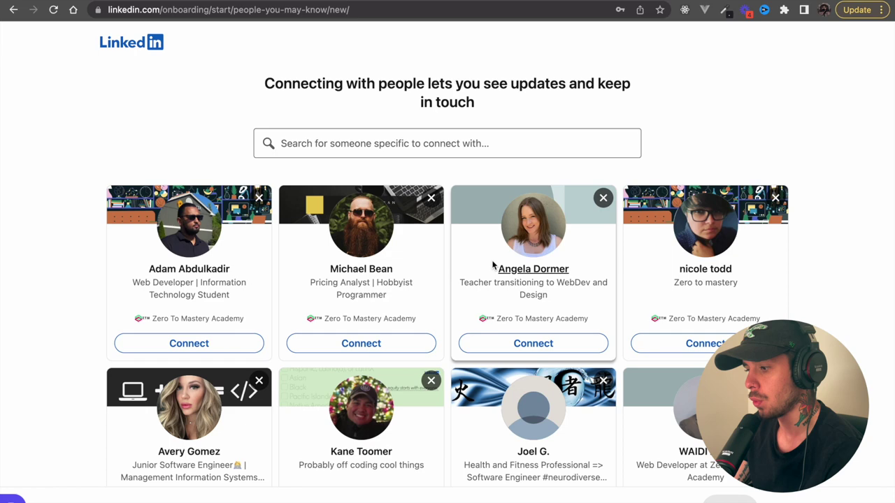
pyautogui.scroll(-5, 493, 264)
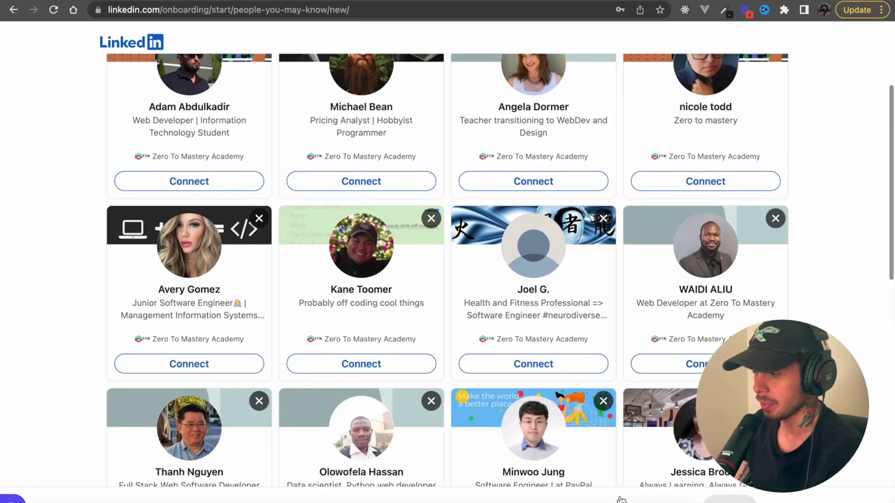
pyautogui.click(621, 500)
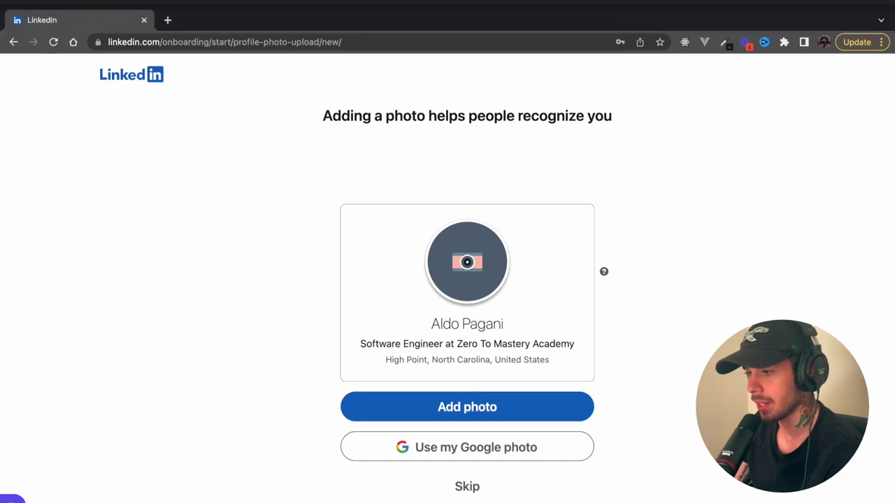
# - Open Canva in a new tab and create a blank LinkedIn Profile Picture design
pyautogui.click(170, 22)
pyautogui.write('canva')
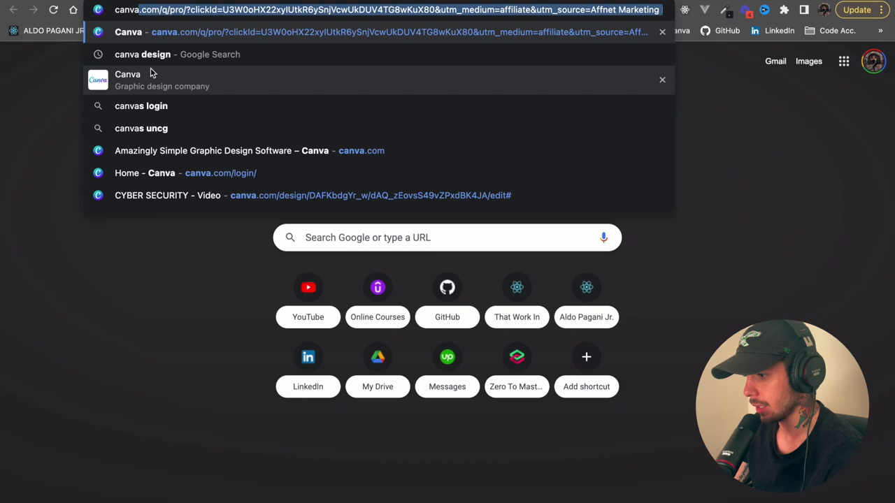
pyautogui.click(150, 68)
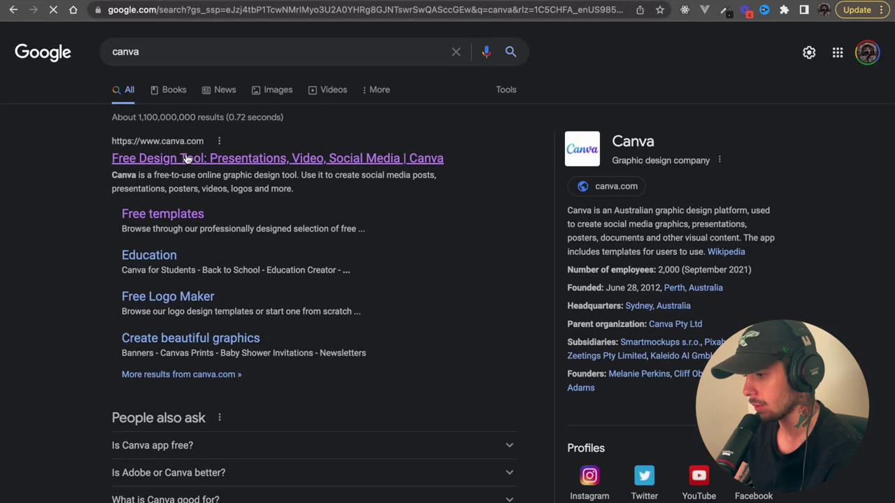
pyautogui.click(187, 158)
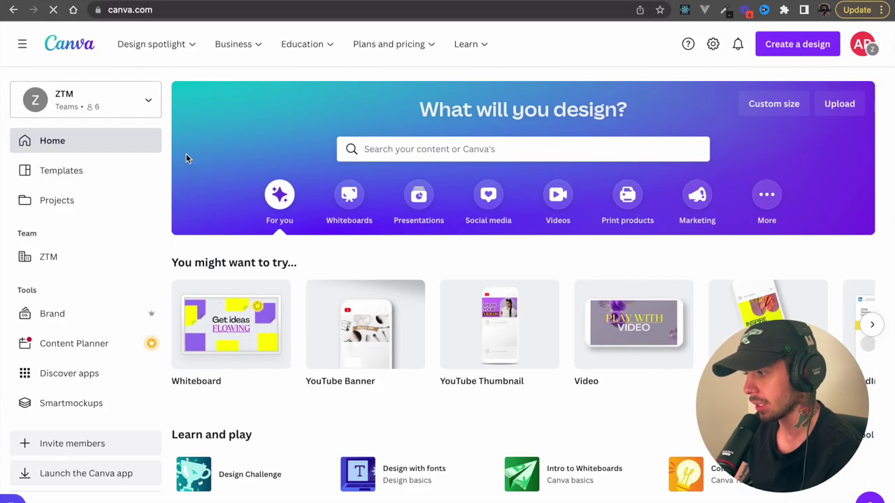
pyautogui.click(794, 49)
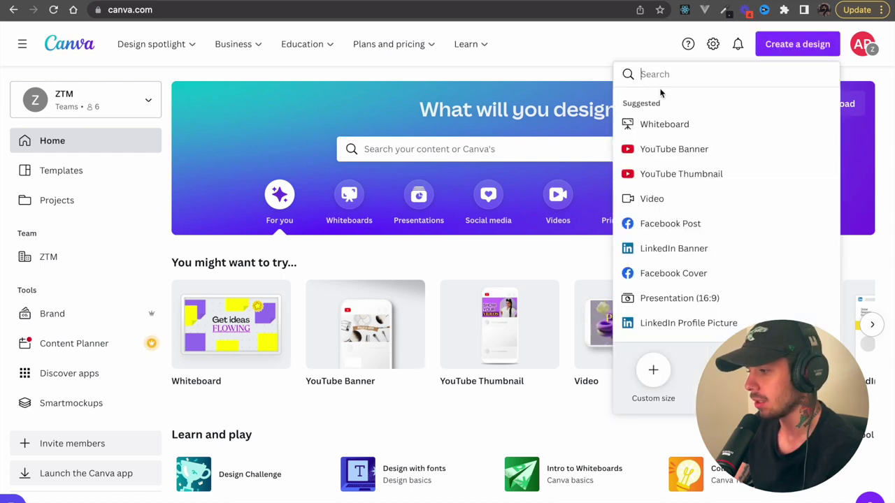
pyautogui.write('linked')
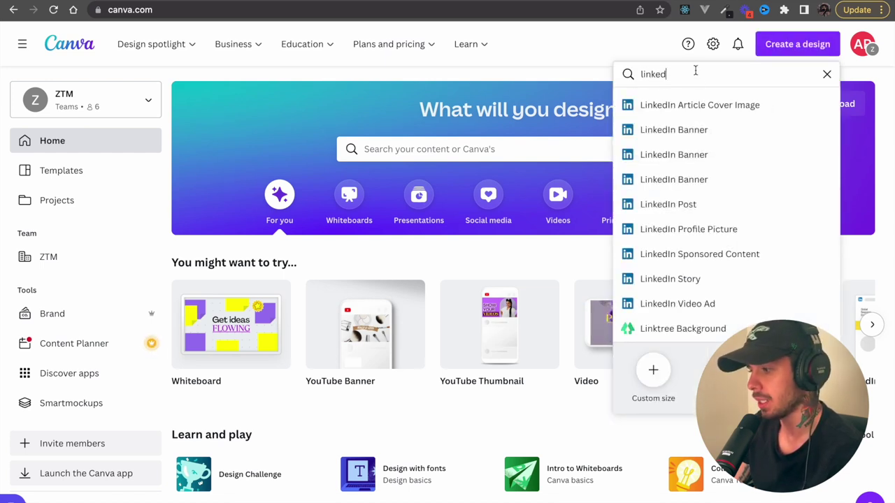
pyautogui.click(691, 229)
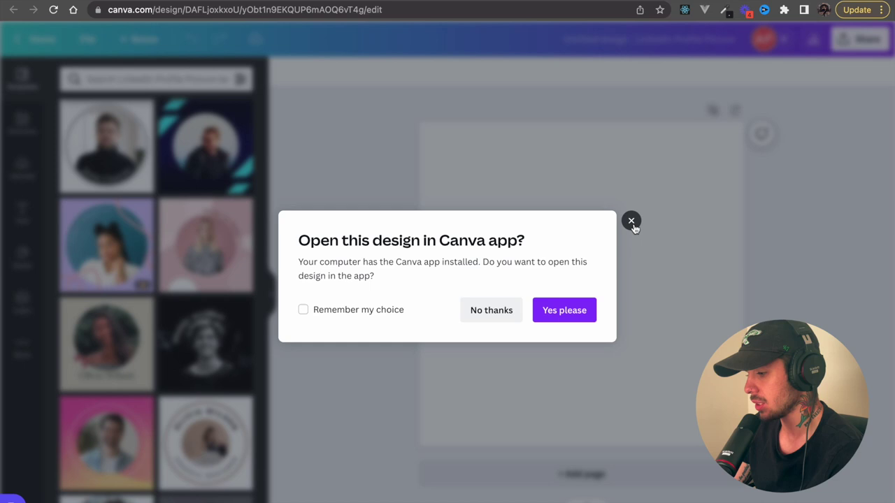
pyautogui.click(632, 223)
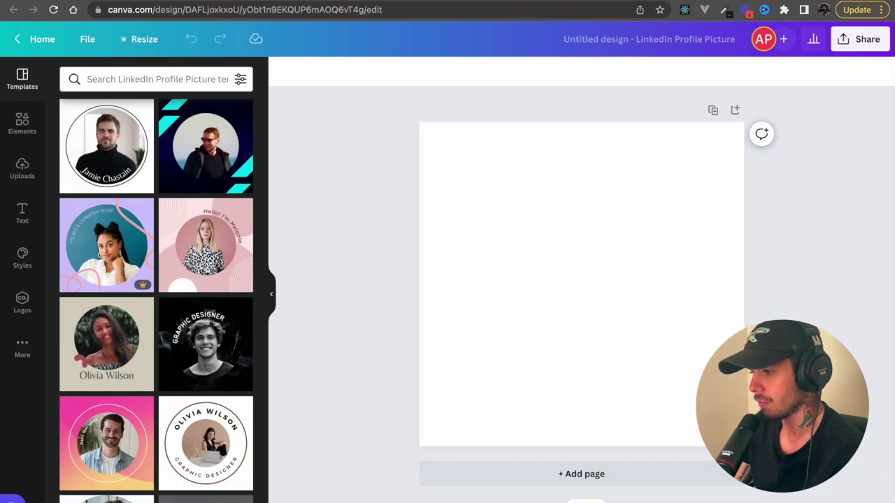
pyautogui.hotkey('ctrl', 't')
pyautogui.click(435, 233)
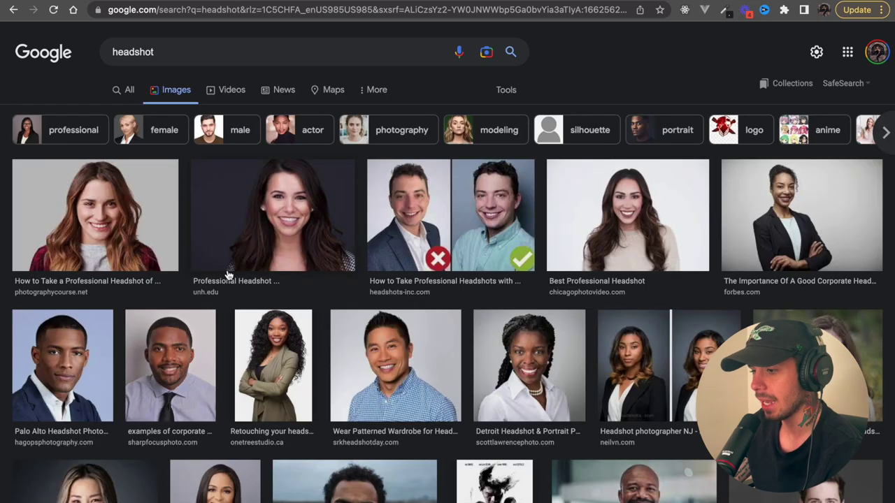
# - Save the previewed Palo Alto headshot photo to the Desktop under a new name
pyautogui.scroll(-1, 227, 275)
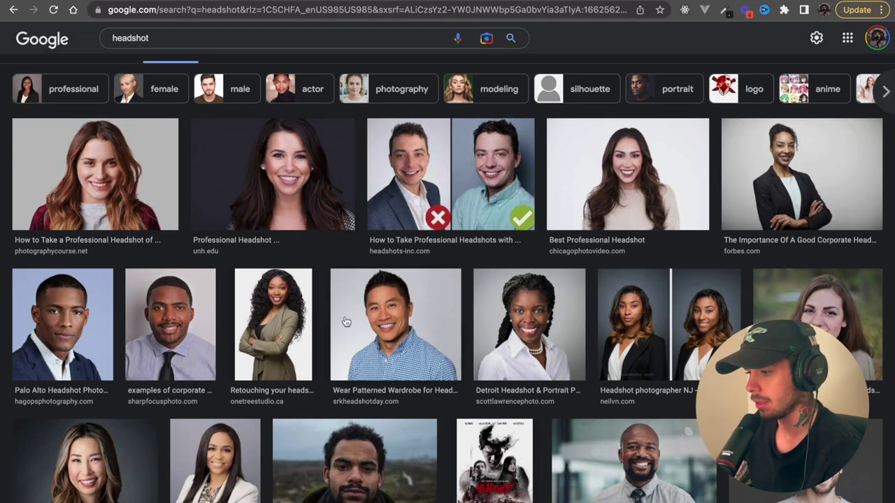
pyautogui.click(57, 325)
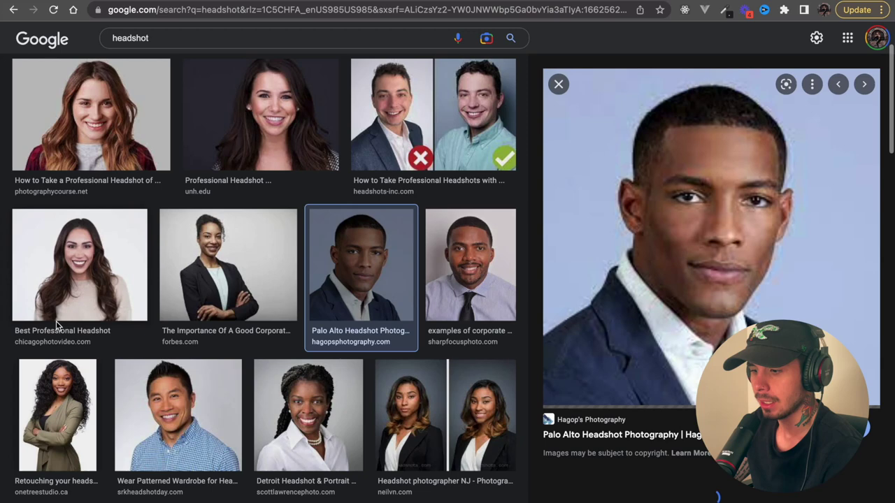
pyautogui.rightClick(606, 234)
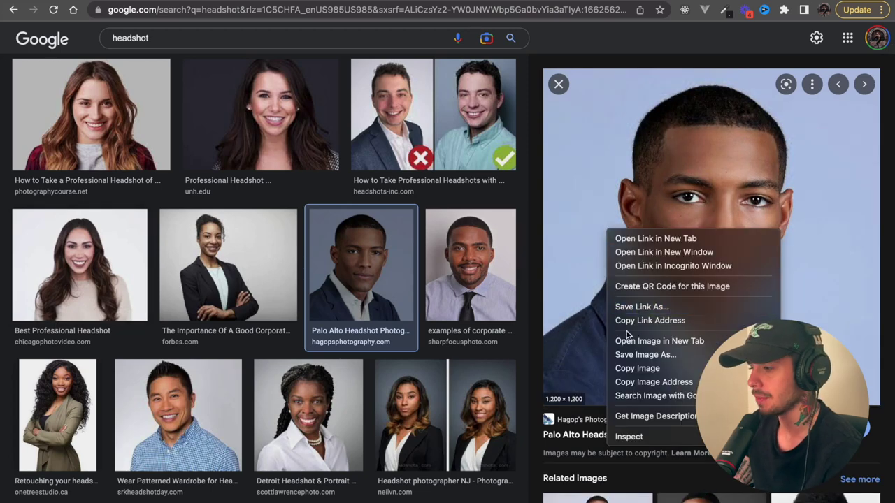
pyautogui.click(632, 357)
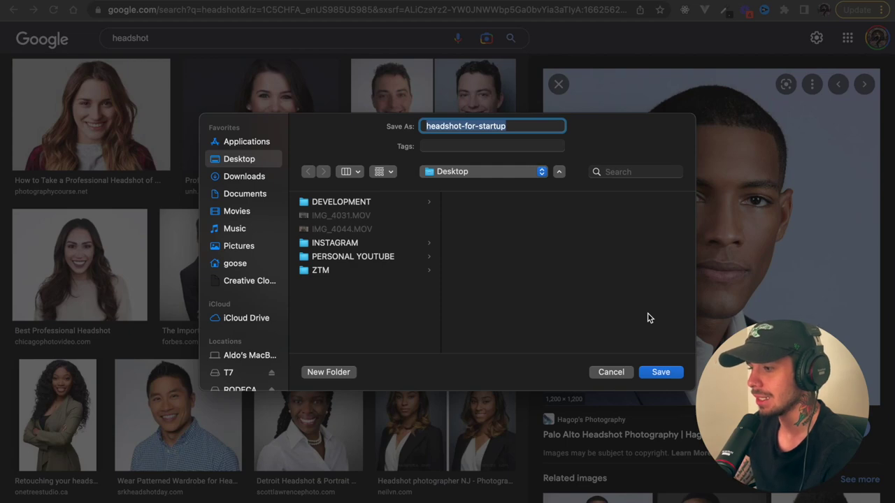
pyautogui.press('BackSpace')
pyautogui.write('john doe')
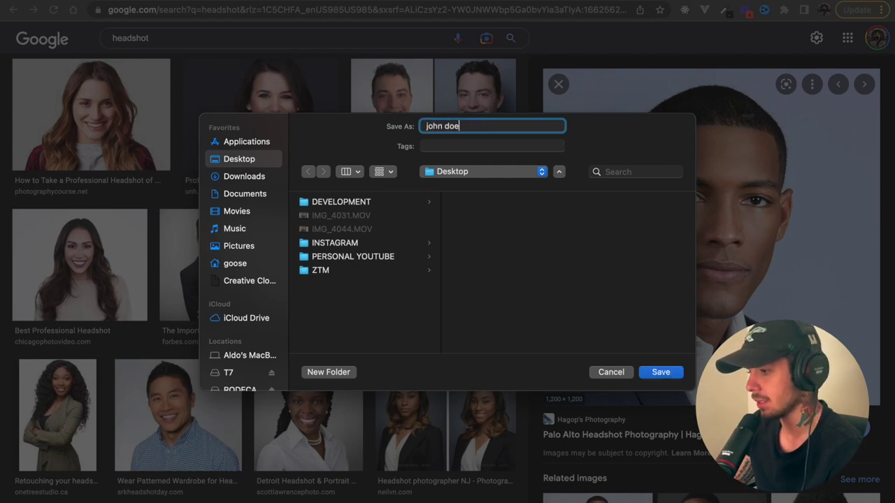
pyautogui.press('Return')
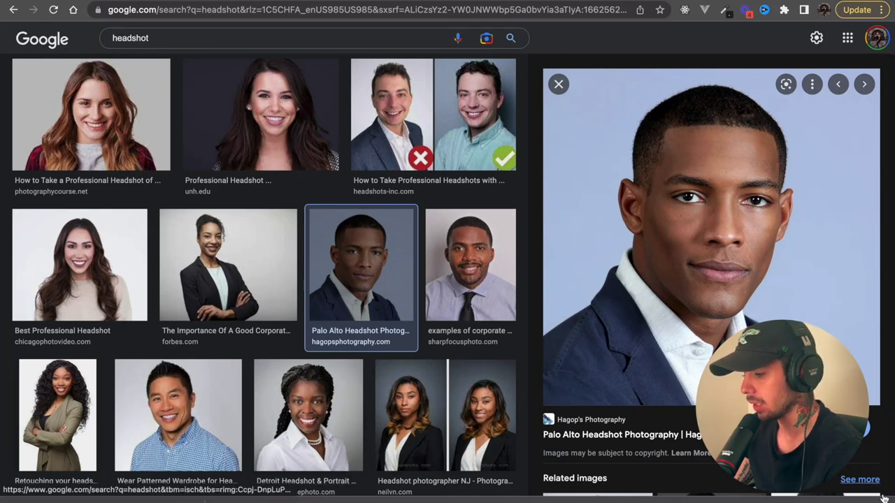
# - Preview and close the corporate and Unsplash headshot examples
pyautogui.click(559, 84)
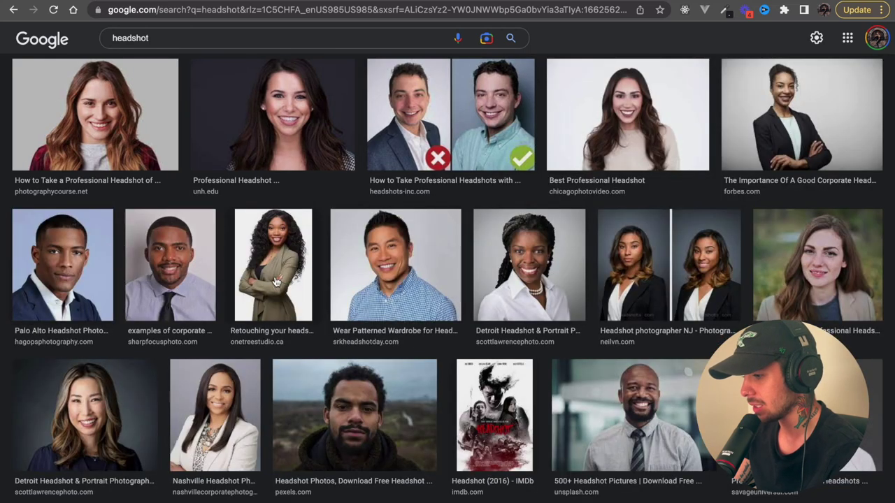
pyautogui.click(184, 285)
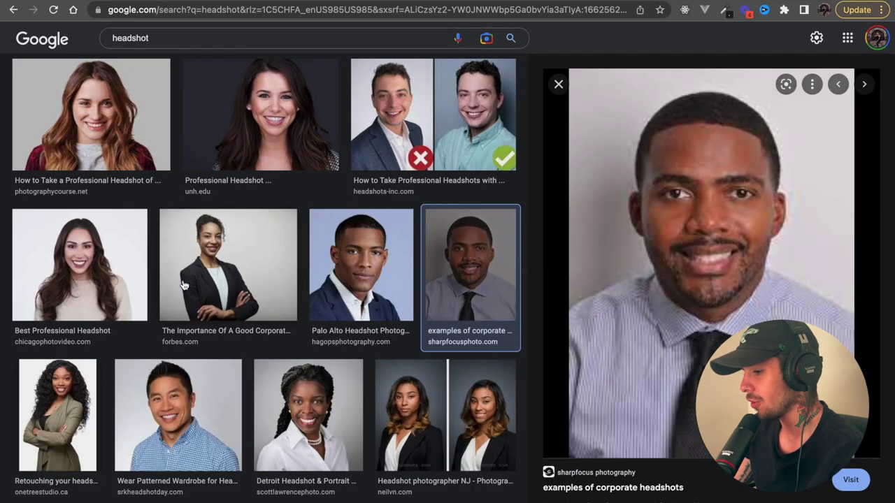
pyautogui.click(559, 85)
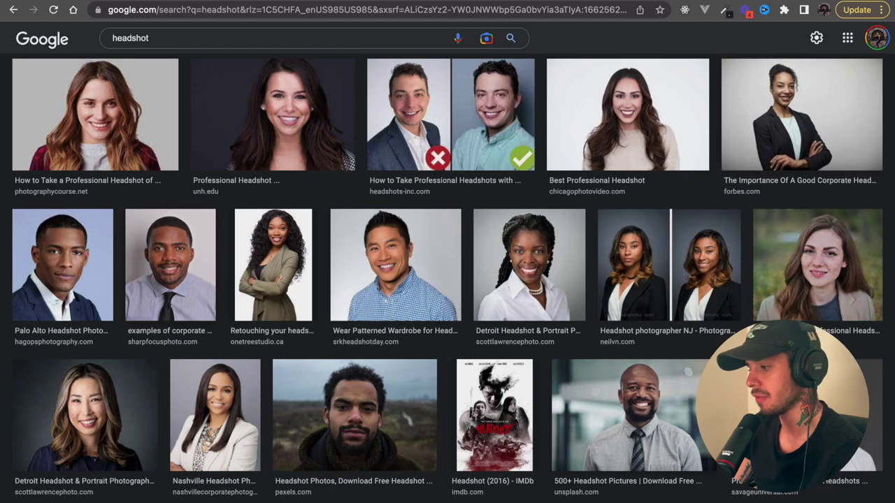
pyautogui.click(666, 422)
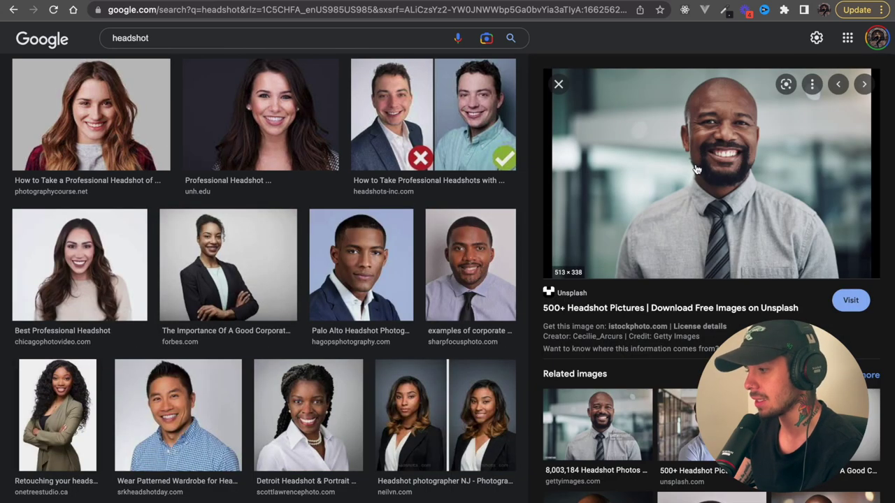
pyautogui.click(559, 84)
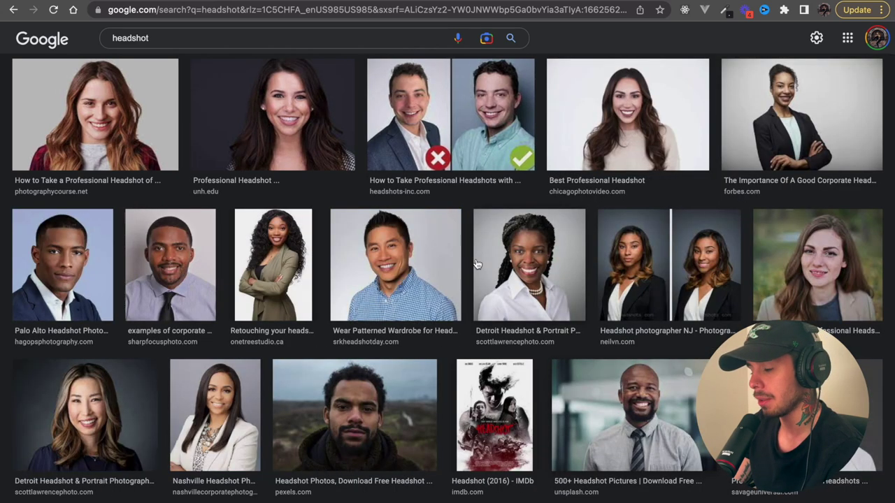
pyautogui.scroll(-5, 478, 264)
# - Save the Denver Headshots portrait to the Desktop as 'headshot'
pyautogui.click(664, 420)
pyautogui.rightClick(685, 242)
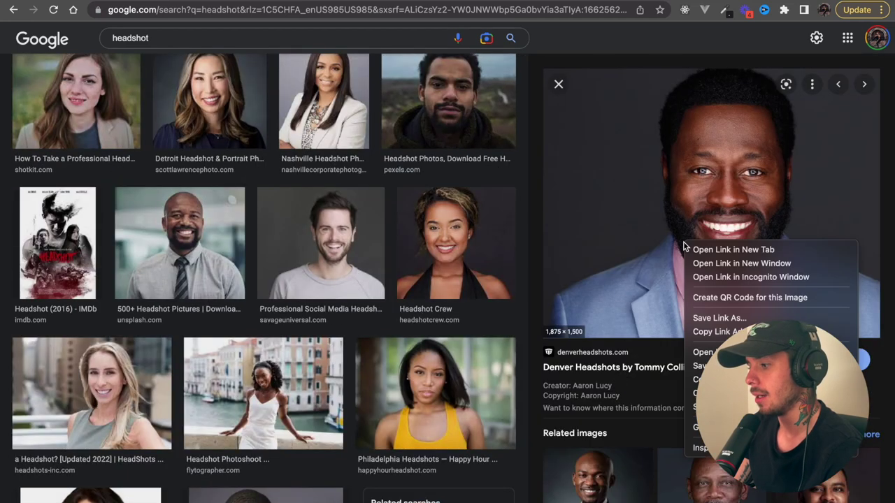
pyautogui.click(700, 367)
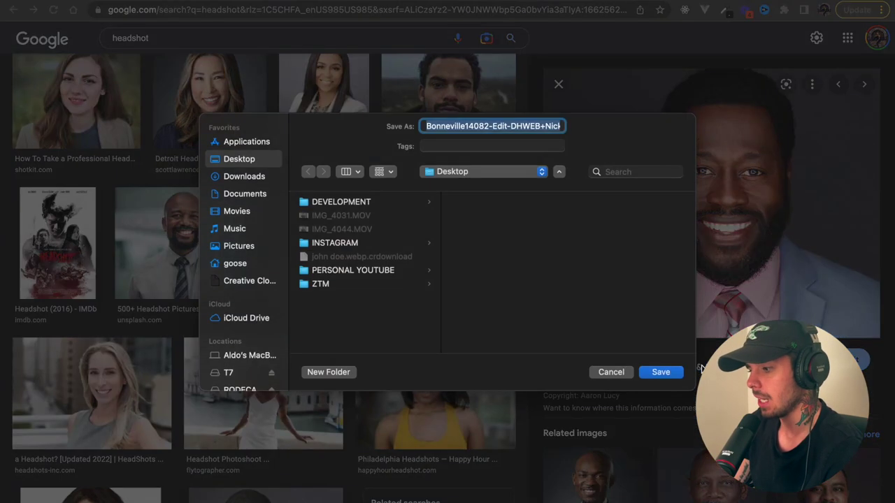
pyautogui.write('headshot')
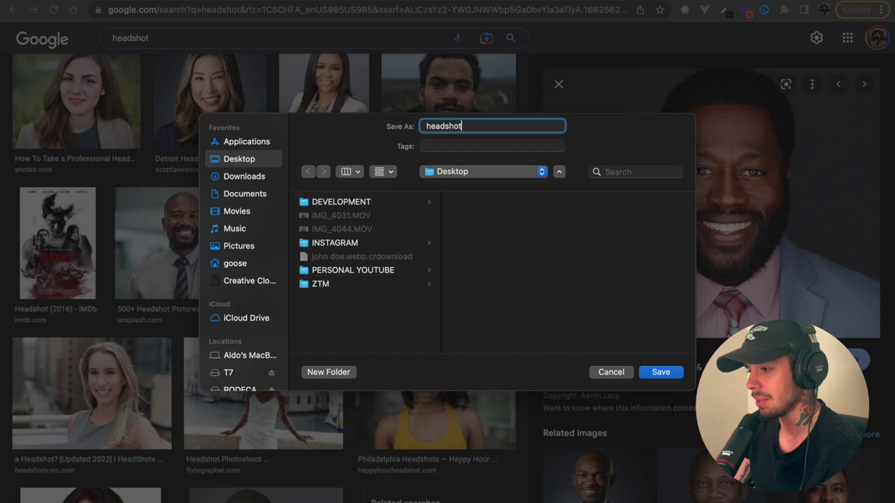
pyautogui.press('Return')
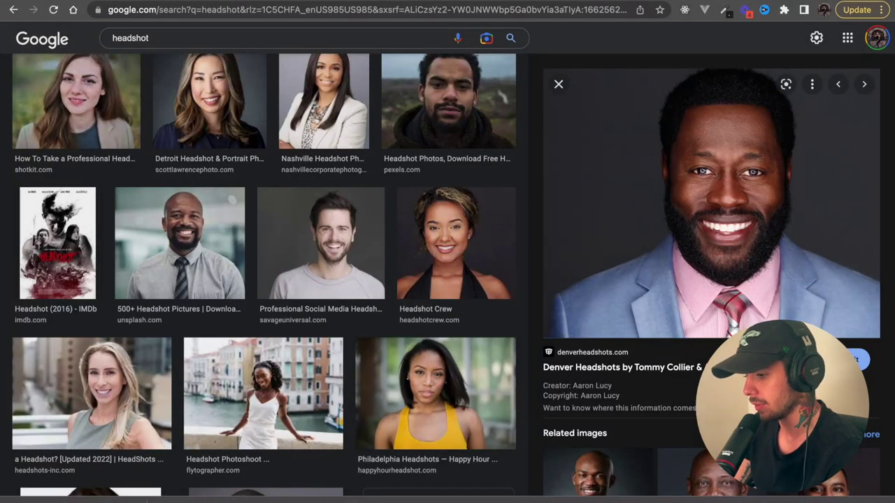
# - Back in the Canva design, upload headshot.jpeg from the Desktop, then open a new tab
pyautogui.moveTo(72, 28)
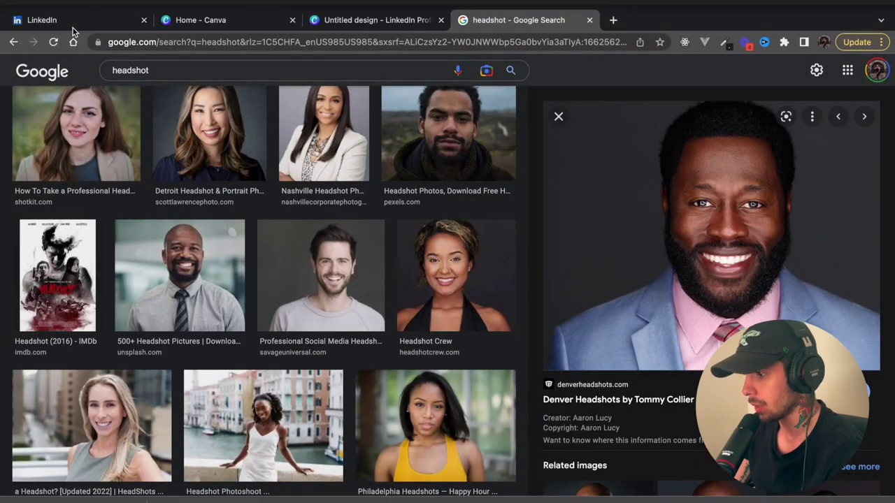
pyautogui.click(352, 26)
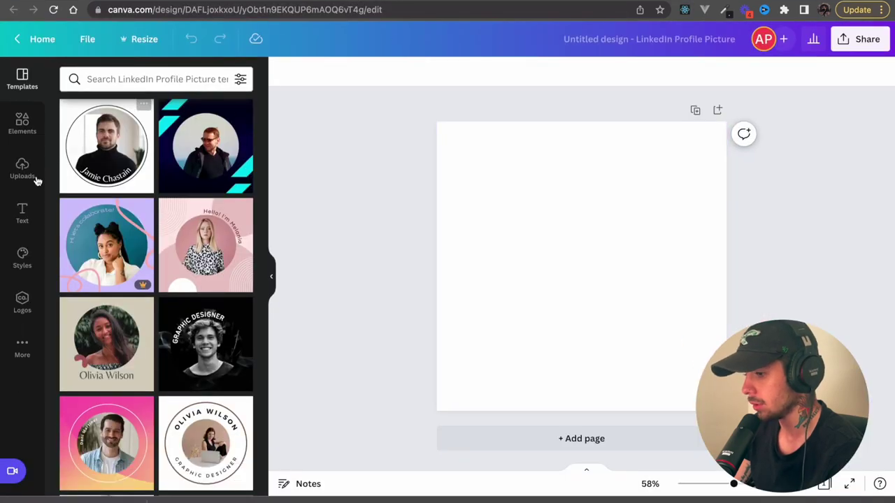
pyautogui.click(22, 170)
pyautogui.click(123, 111)
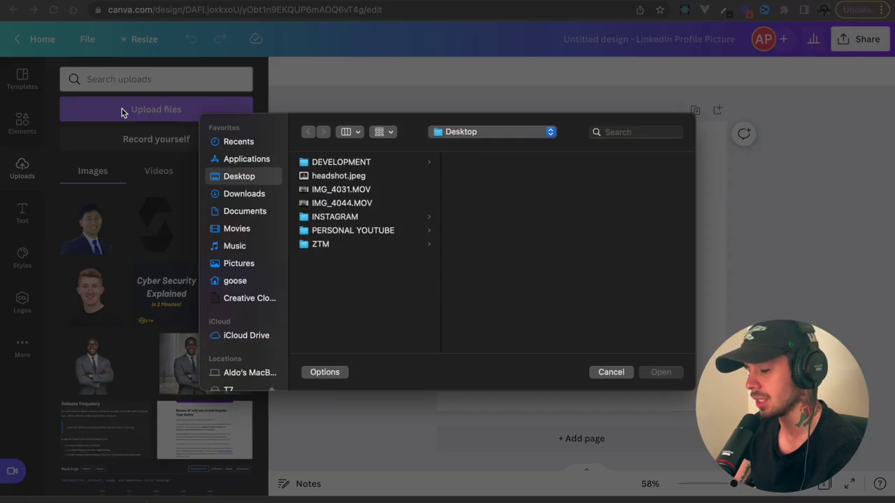
pyautogui.click(329, 175)
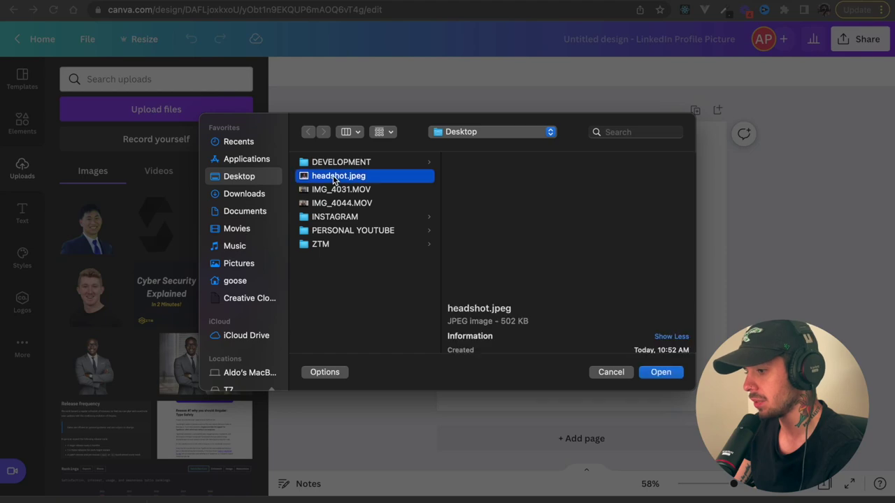
pyautogui.click(661, 372)
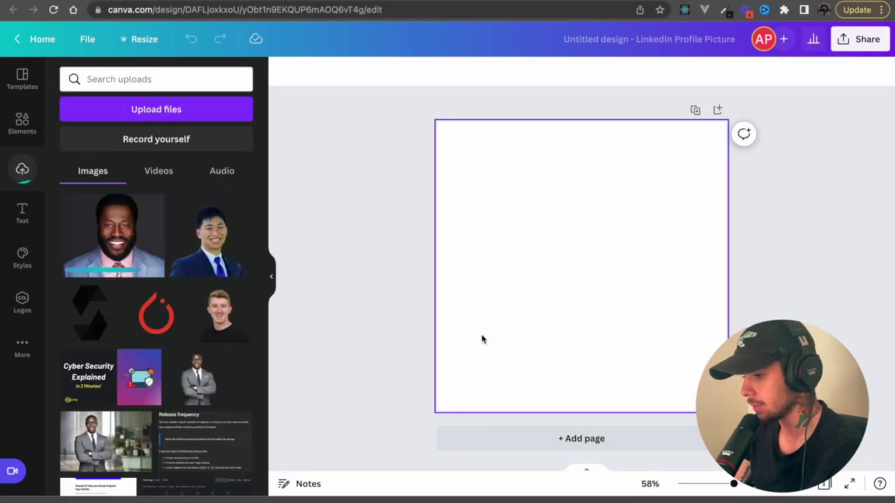
pyautogui.press('super+t')
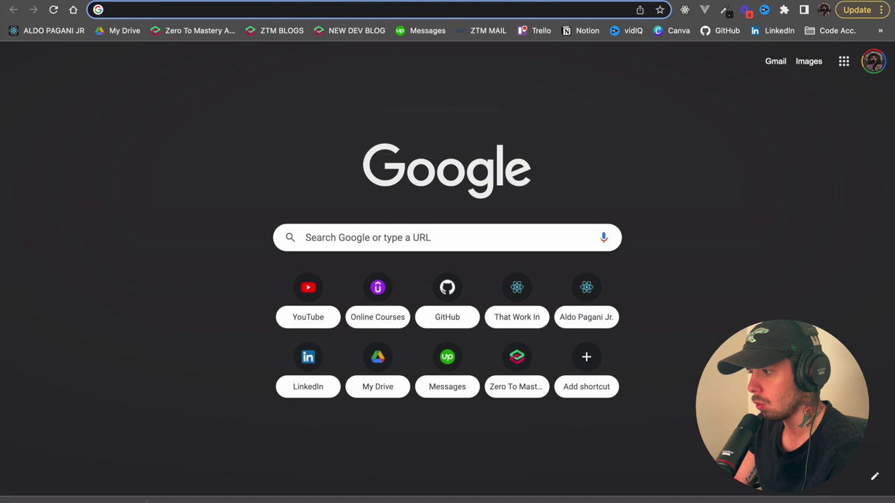
# - Search Google for 'remove background'
pyautogui.click(435, 237)
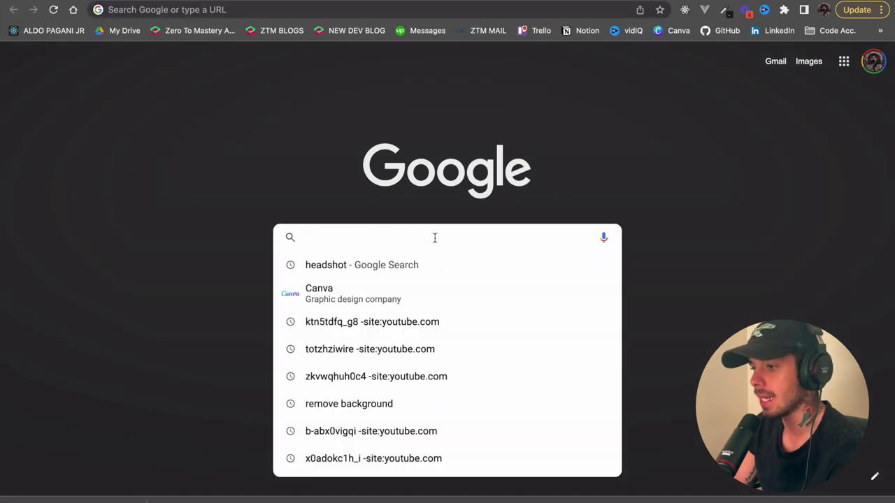
pyautogui.write('remo')
pyautogui.press('Return')
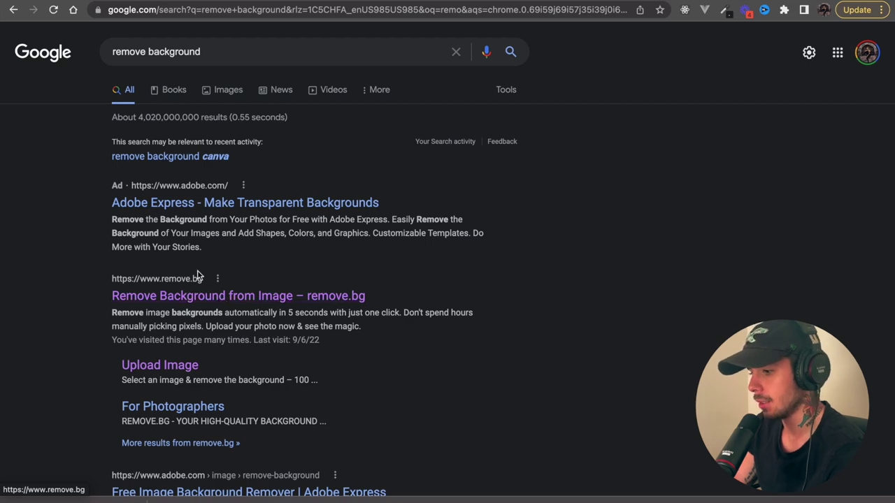
# - On remove.bg, upload headshot.jpeg from the Desktop and request the HD download
pyautogui.click(197, 298)
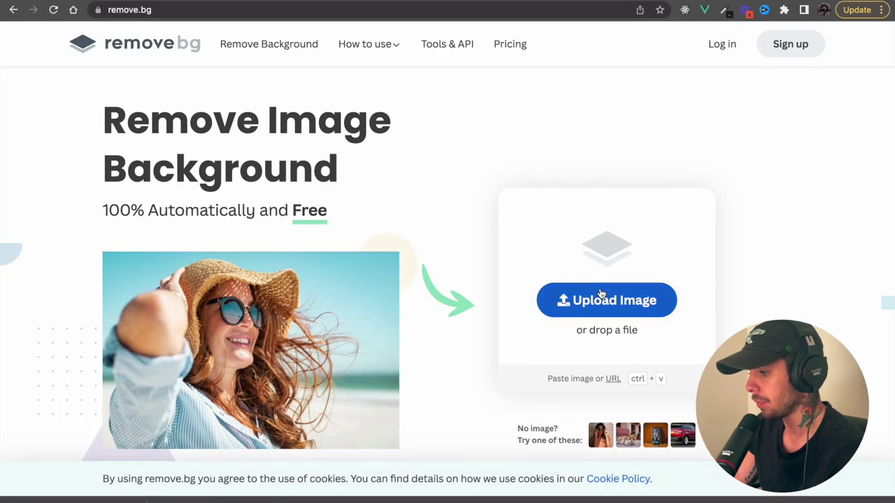
pyautogui.click(601, 294)
pyautogui.click(385, 178)
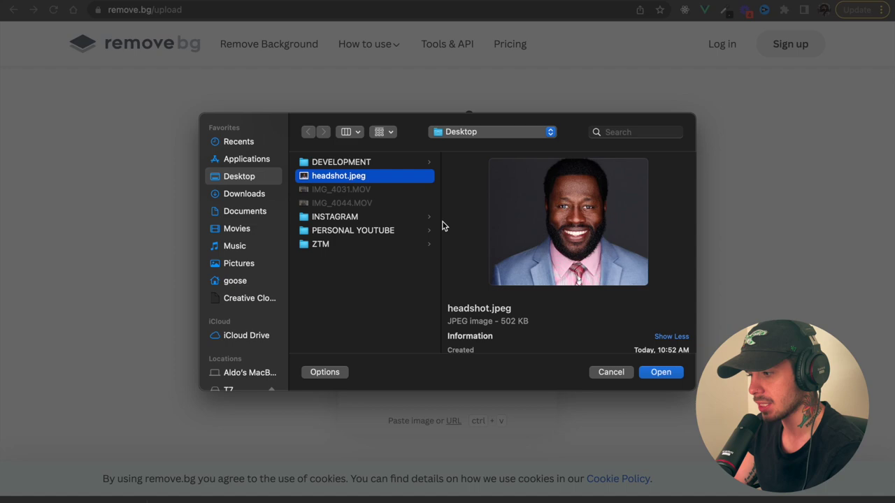
pyautogui.click(661, 373)
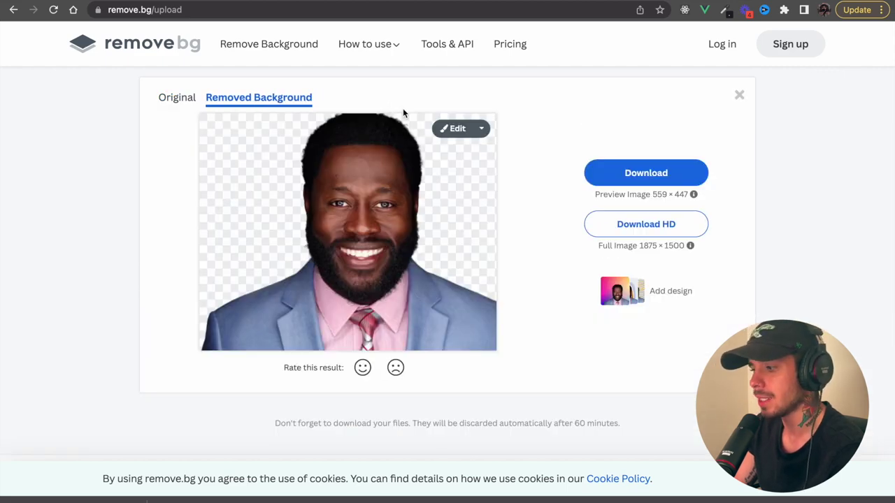
pyautogui.click(621, 235)
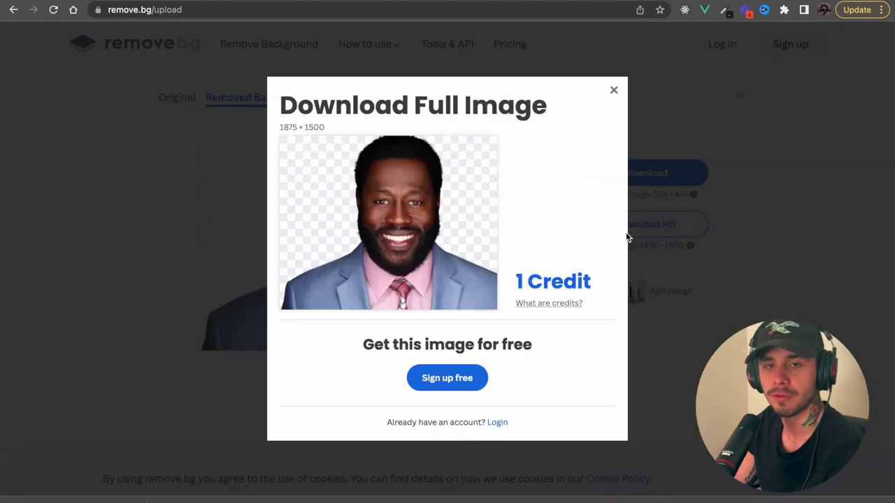
# - Begin a free remove.bg account sign-up using a Google account
pyautogui.click(468, 378)
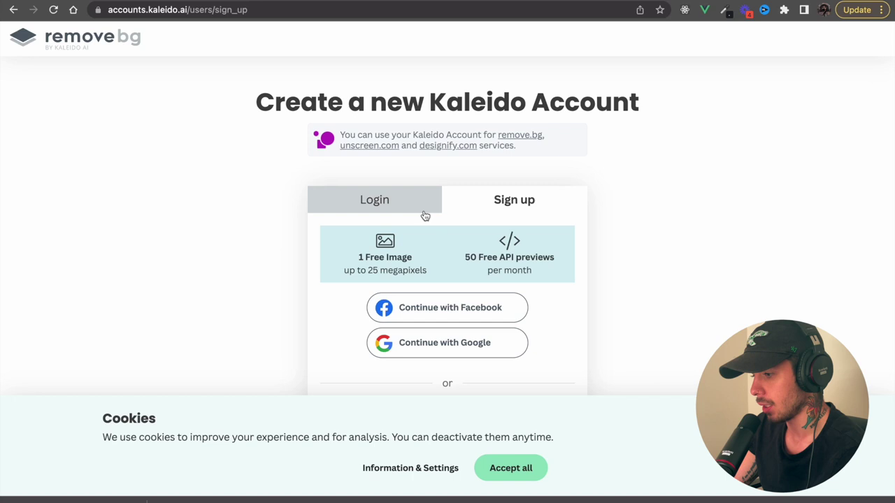
pyautogui.click(452, 343)
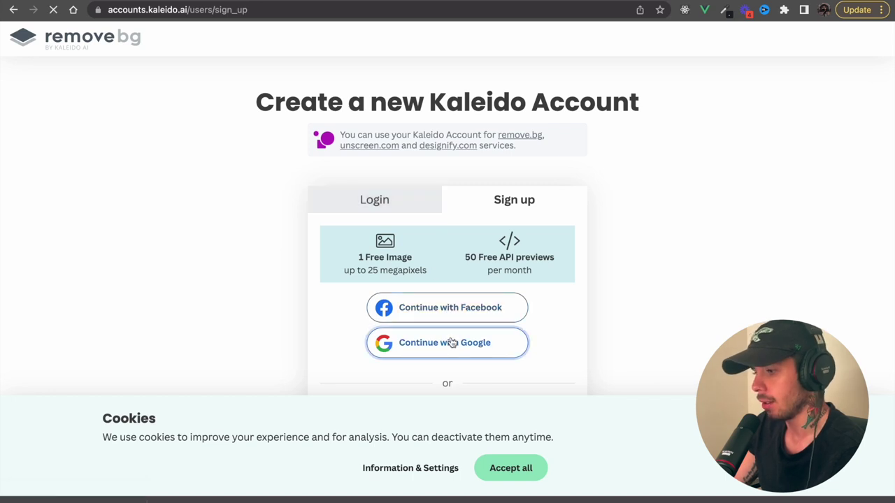
pyautogui.click(417, 256)
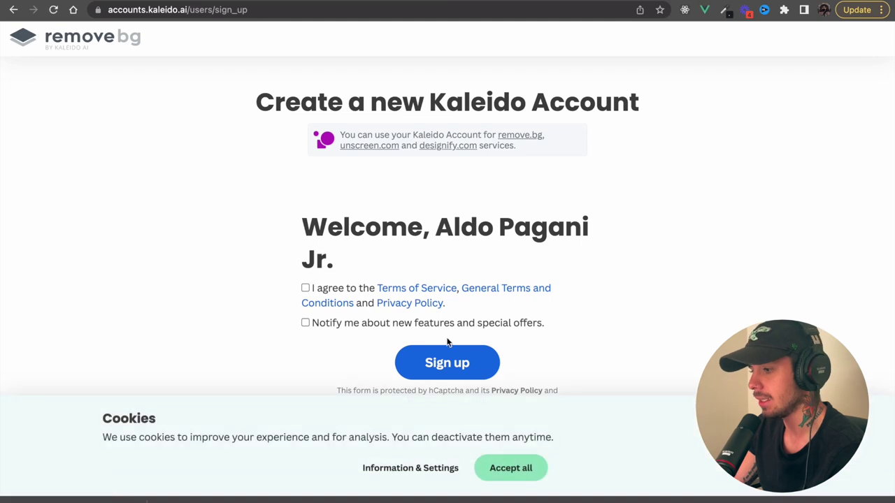
pyautogui.click(441, 363)
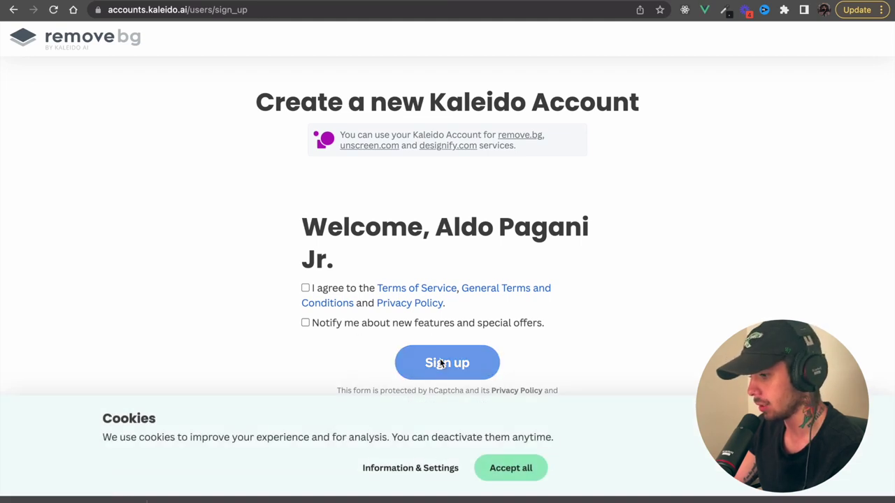
# - Accept cookies and terms to finish sign-up, then download the full 1875 × 1500 cutout
pyautogui.scroll(-1, 440, 363)
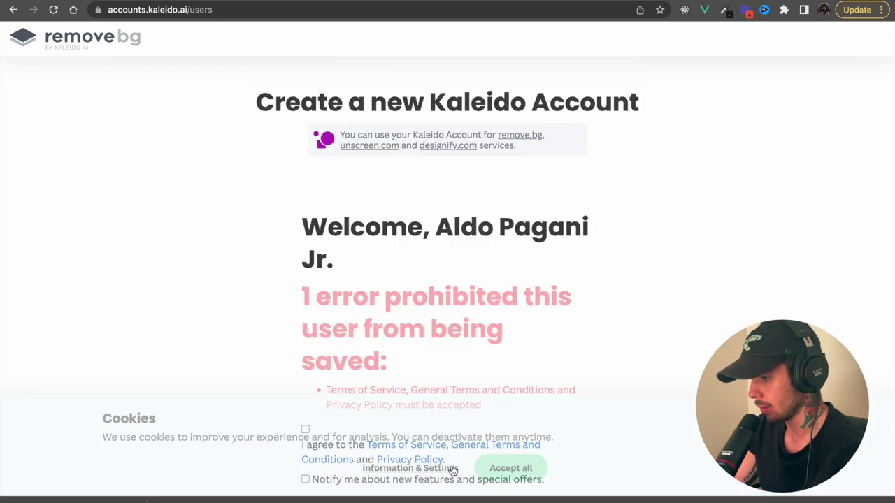
pyautogui.click(525, 470)
pyautogui.scroll(-1, 523, 473)
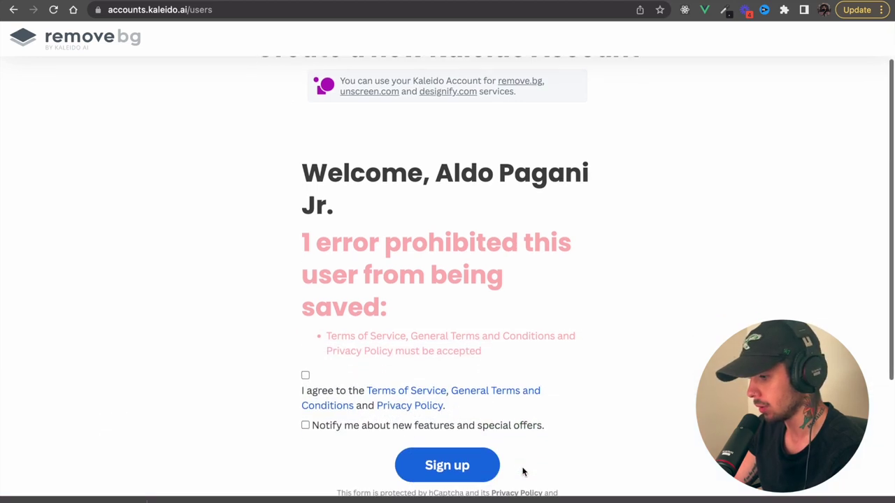
pyautogui.click(305, 375)
pyautogui.click(463, 470)
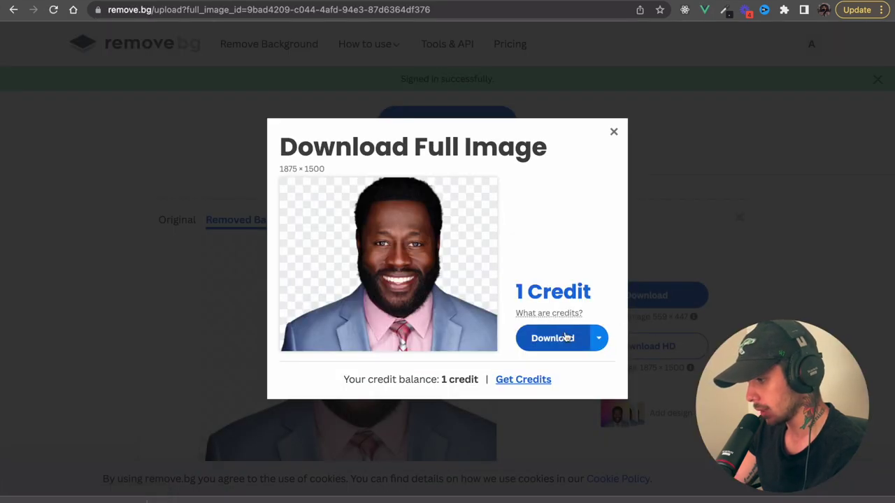
pyautogui.click(565, 337)
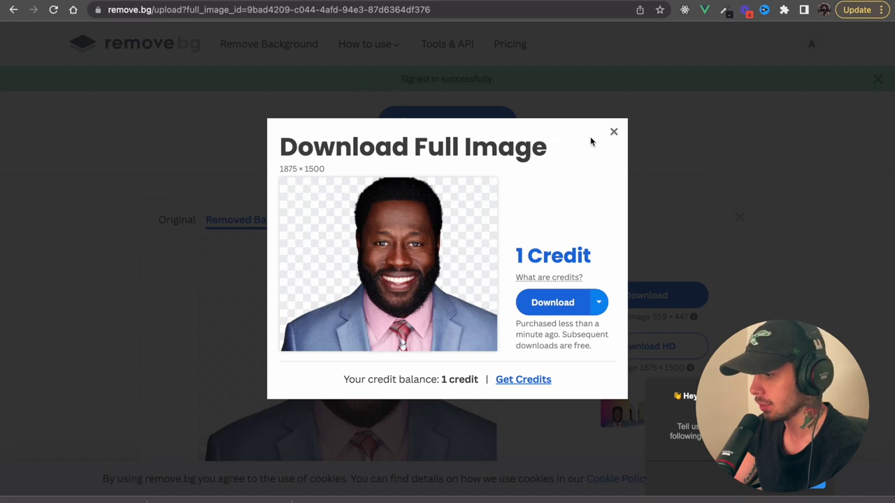
pyautogui.click(613, 132)
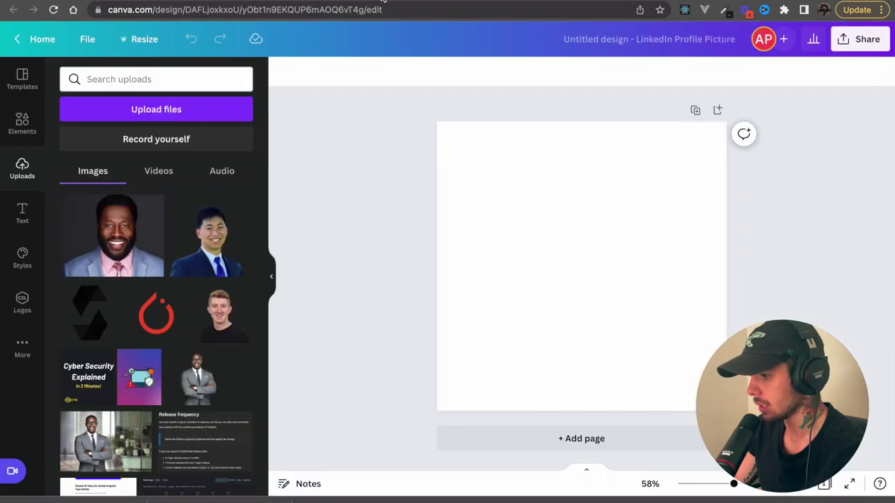
# - Upload headshot-removebg.png from the Desktop into the Canva design's uploads
pyautogui.click(390, 1)
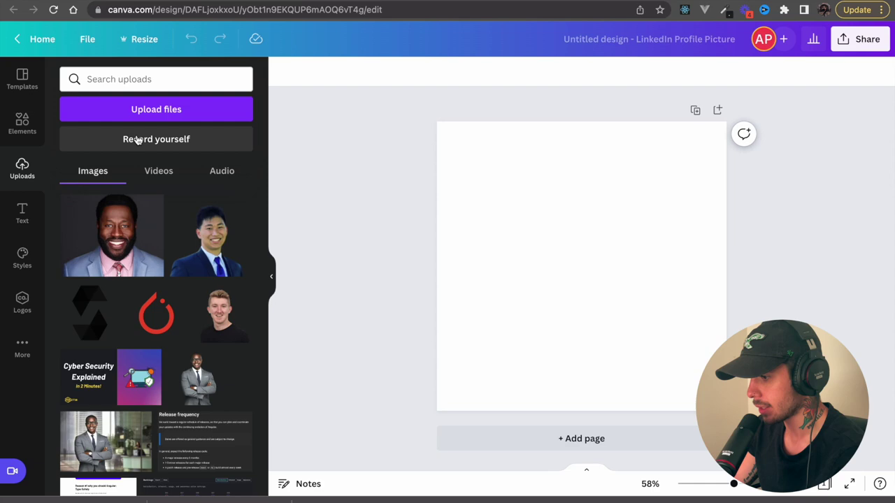
pyautogui.click(141, 113)
pyautogui.click(350, 176)
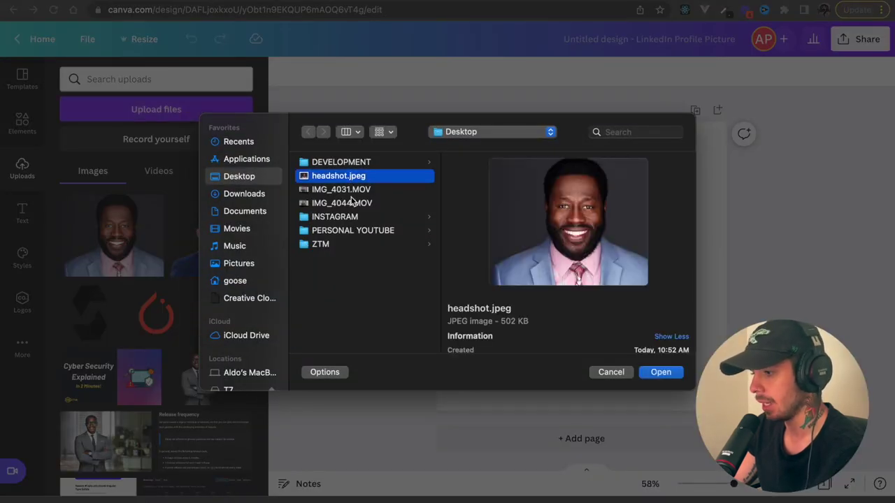
pyautogui.click(606, 374)
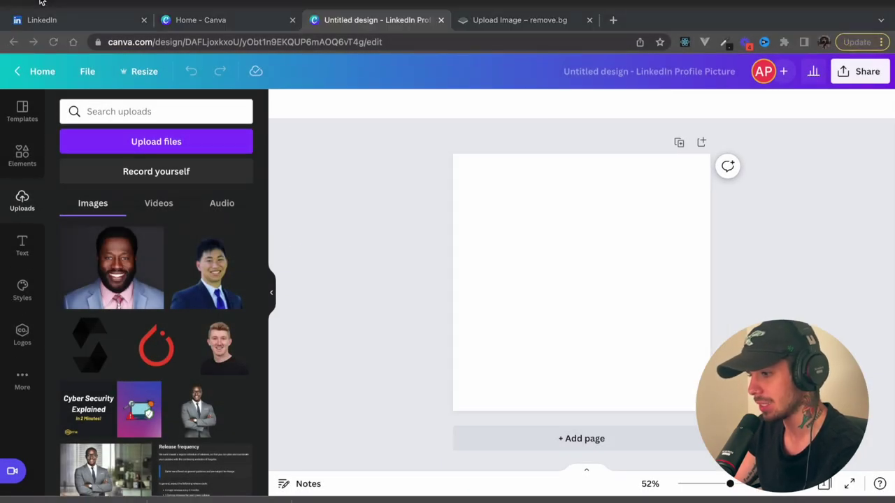
pyautogui.click(40, 3)
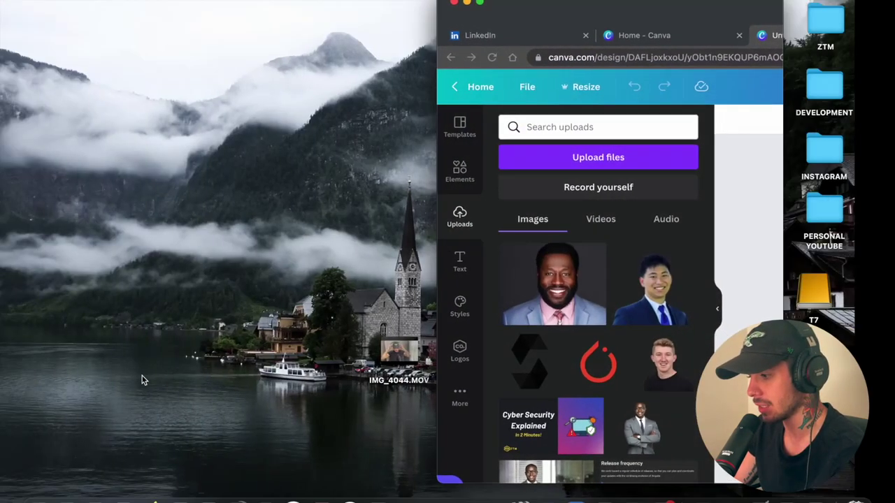
pyautogui.click(475, 3)
pyautogui.click(218, 110)
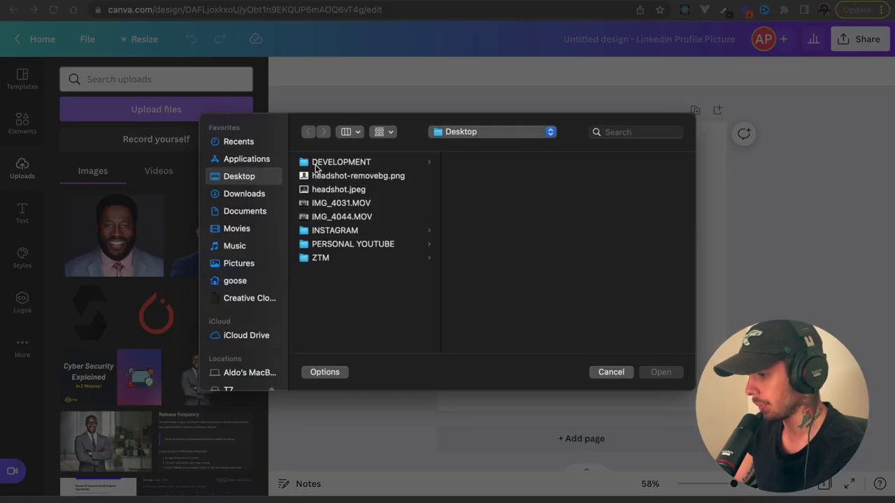
pyautogui.click(363, 178)
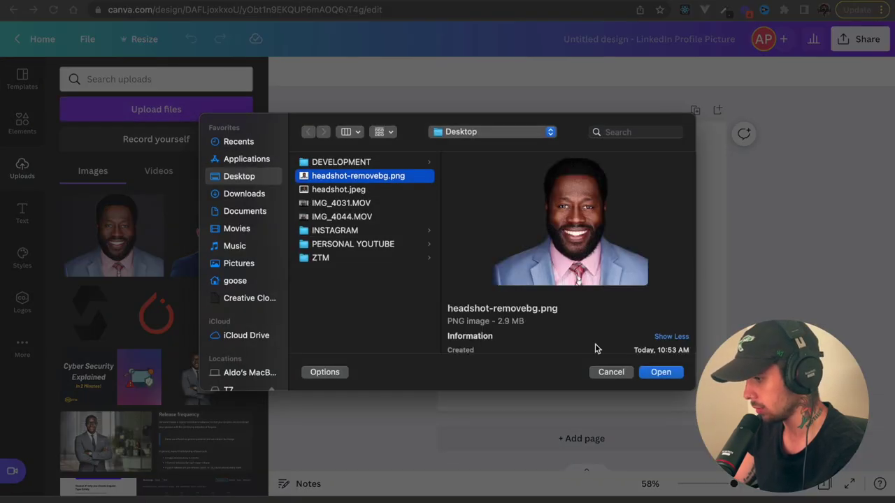
pyautogui.click(661, 372)
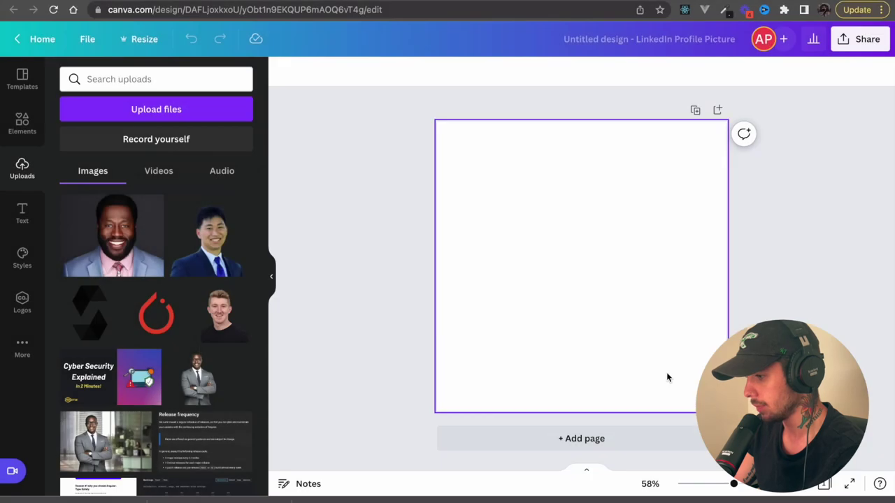
# - Add the headshot cutout to the page and stretch it to about 826 × 650 across the full width
pyautogui.click(135, 240)
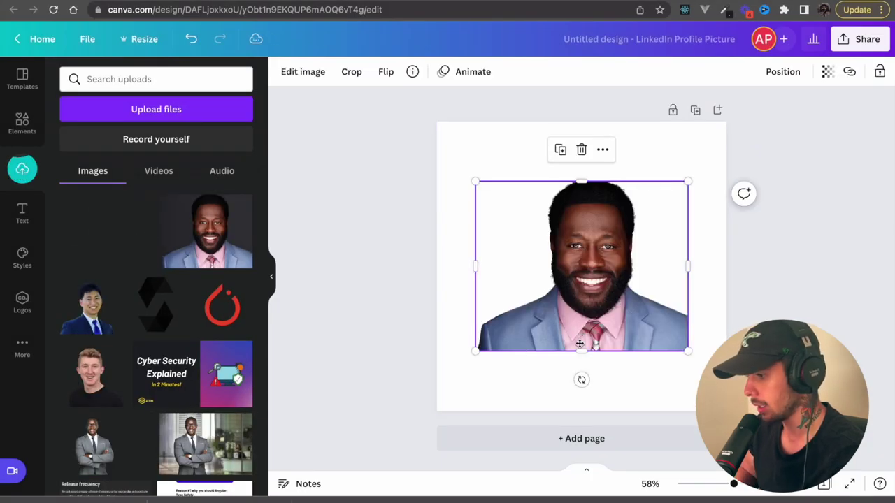
pyautogui.moveTo(580, 330); pyautogui.dragTo(584, 407)
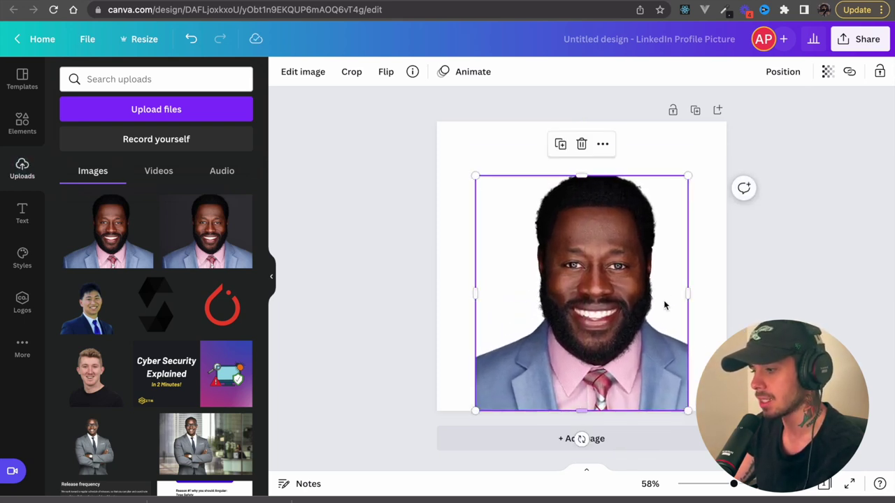
pyautogui.moveTo(691, 295); pyautogui.dragTo(728, 294)
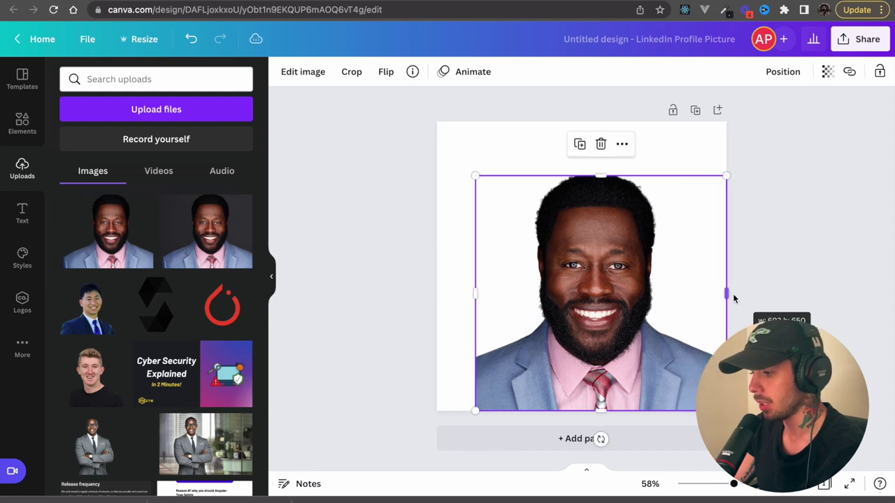
pyautogui.moveTo(474, 297); pyautogui.dragTo(431, 294)
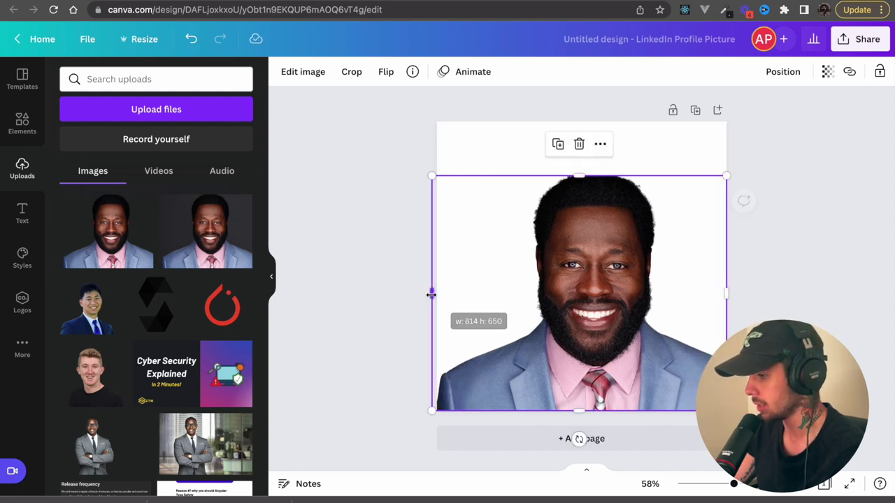
pyautogui.moveTo(582, 312); pyautogui.dragTo(577, 307)
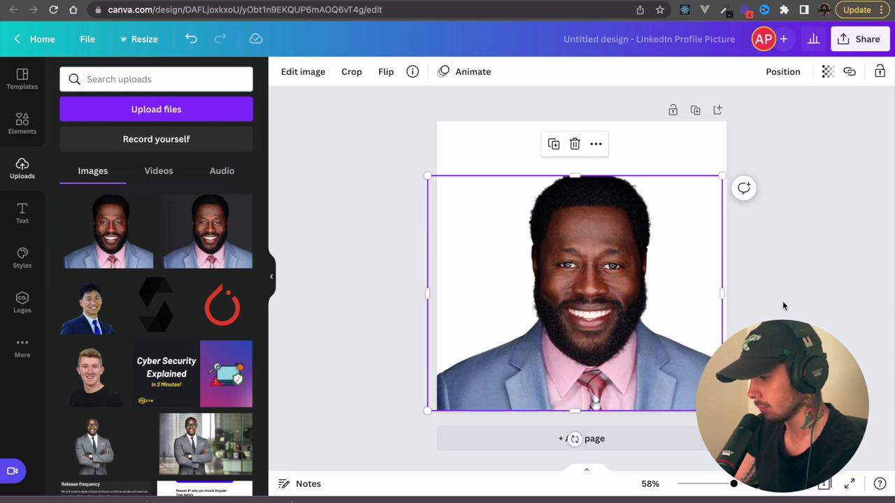
pyautogui.moveTo(722, 294)
pyautogui.mouseDown()
pyautogui.moveTo(735, 294)
pyautogui.moveTo(727, 293)
pyautogui.mouseUp()
pyautogui.click(821, 289)
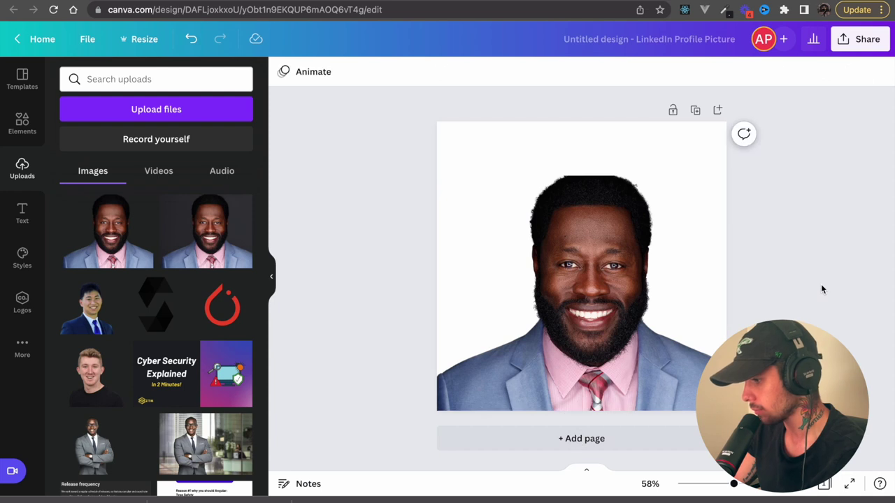
pyautogui.click(619, 177)
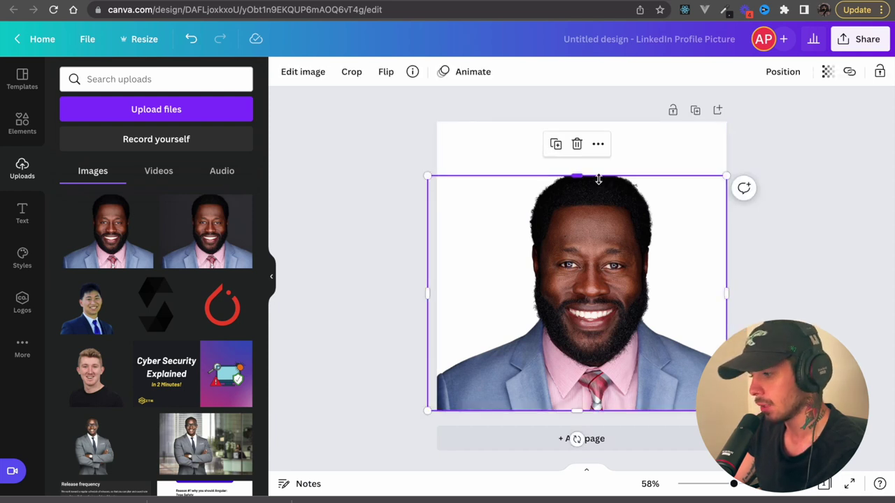
pyautogui.click(455, 133)
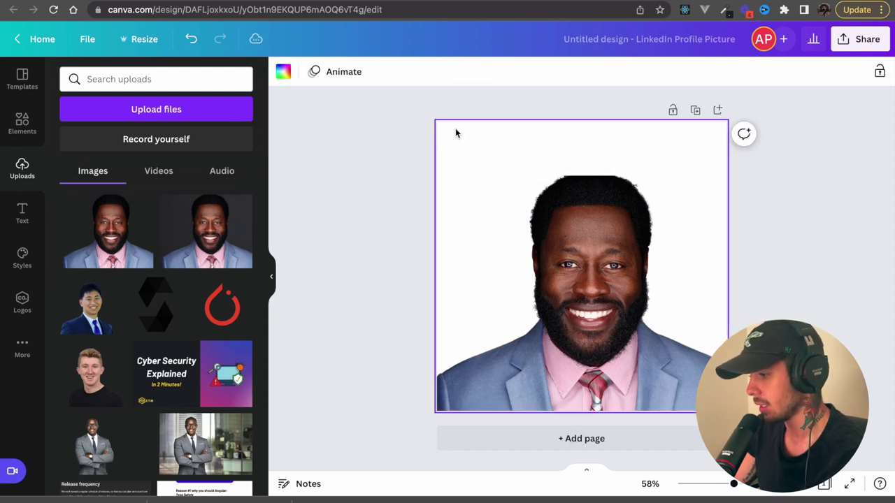
# - Search elements for 'gra', filter to gradient photos, and add the pink gradient to the page
pyautogui.click(22, 126)
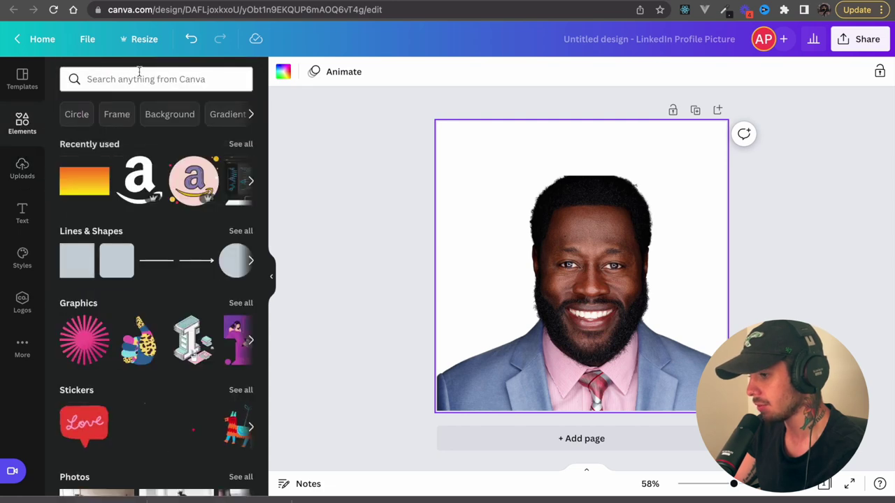
pyautogui.click(134, 78)
pyautogui.write('gra')
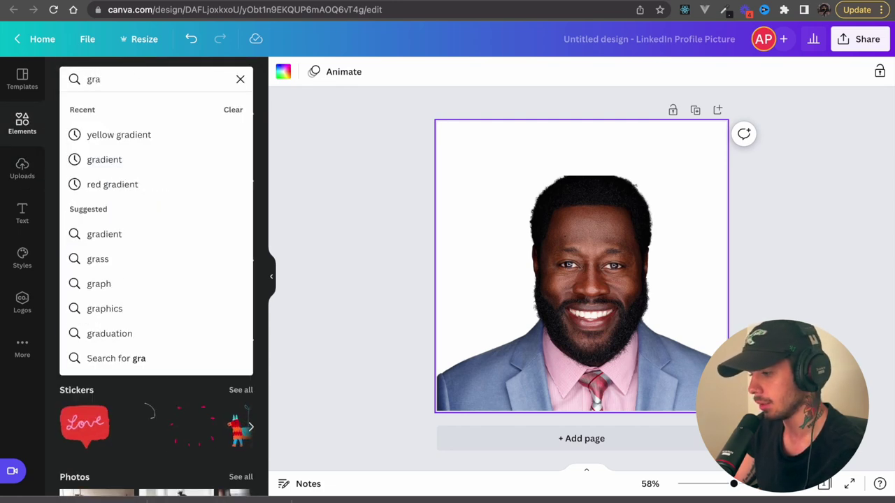
pyautogui.click(114, 160)
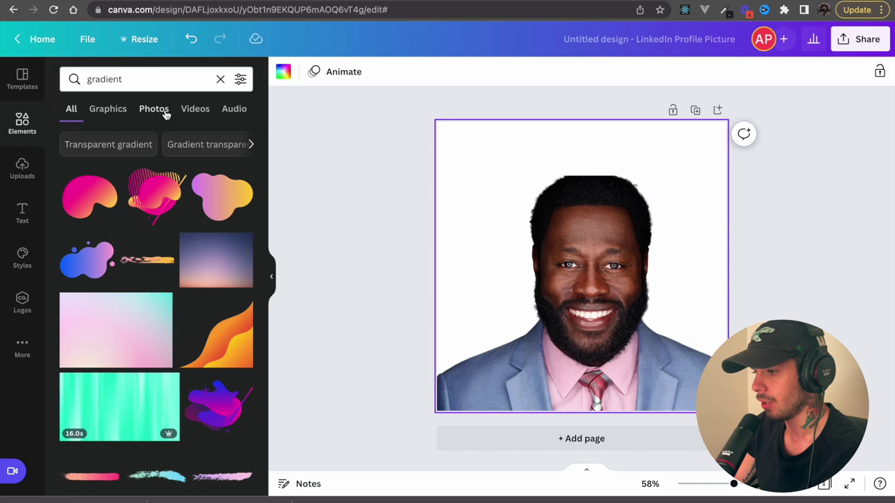
pyautogui.click(154, 110)
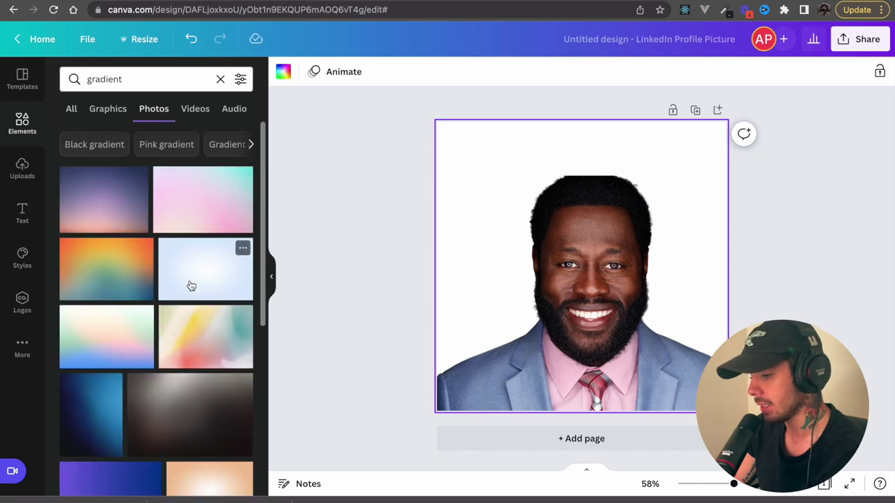
pyautogui.click(203, 214)
# - Make the pink gradient the page background behind the portrait
pyautogui.rightClick(576, 258)
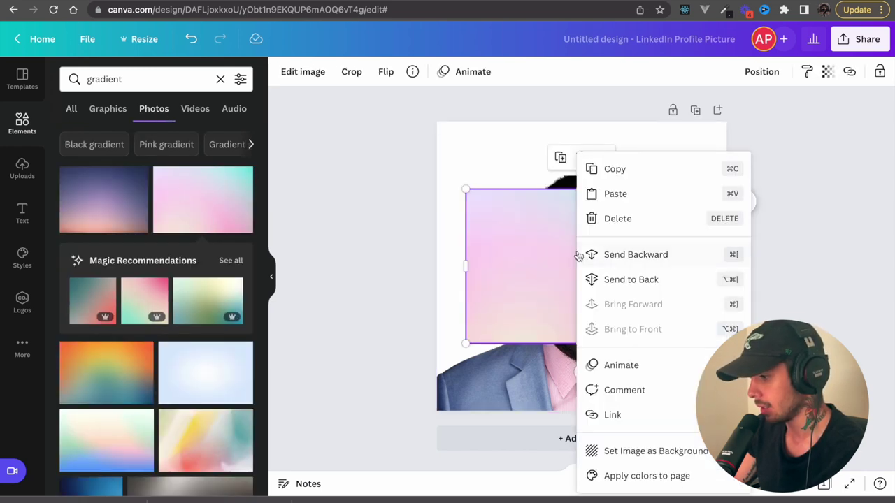
pyautogui.click(621, 255)
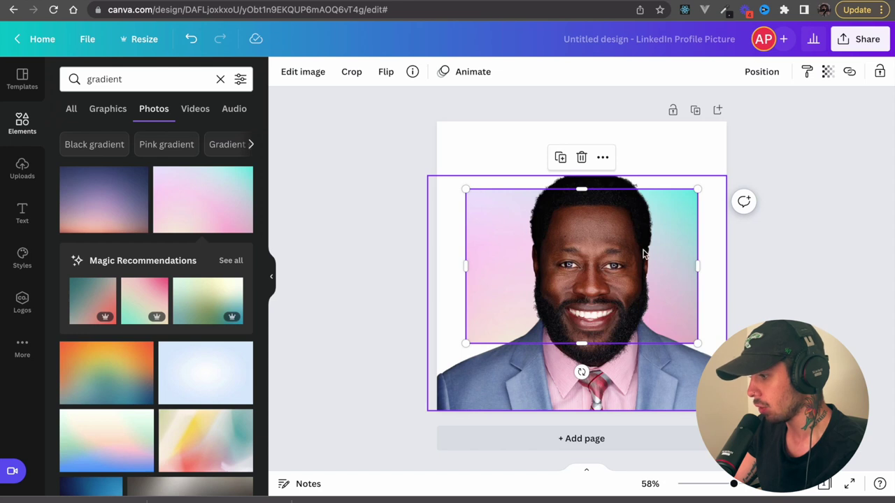
pyautogui.rightClick(666, 255)
pyautogui.click(699, 449)
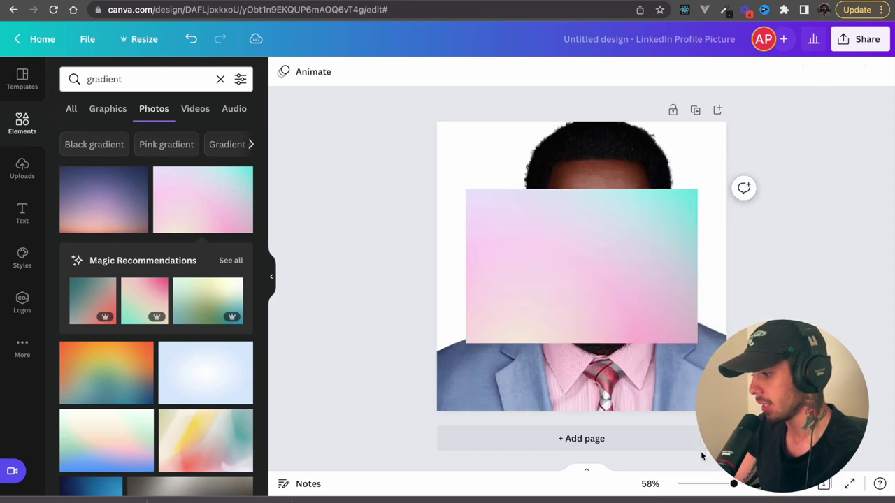
pyautogui.click(191, 38)
pyautogui.click(505, 193)
pyautogui.moveTo(504, 193); pyautogui.dragTo(504, 226)
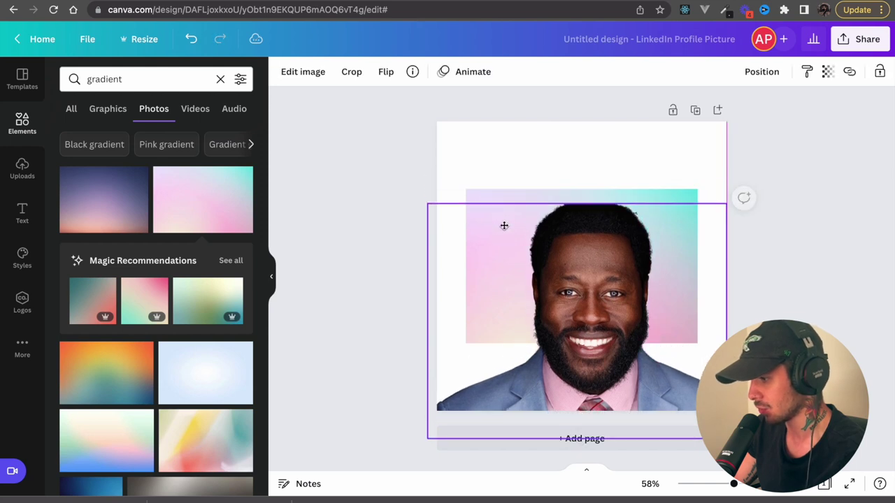
pyautogui.click(494, 203)
pyautogui.rightClick(493, 203)
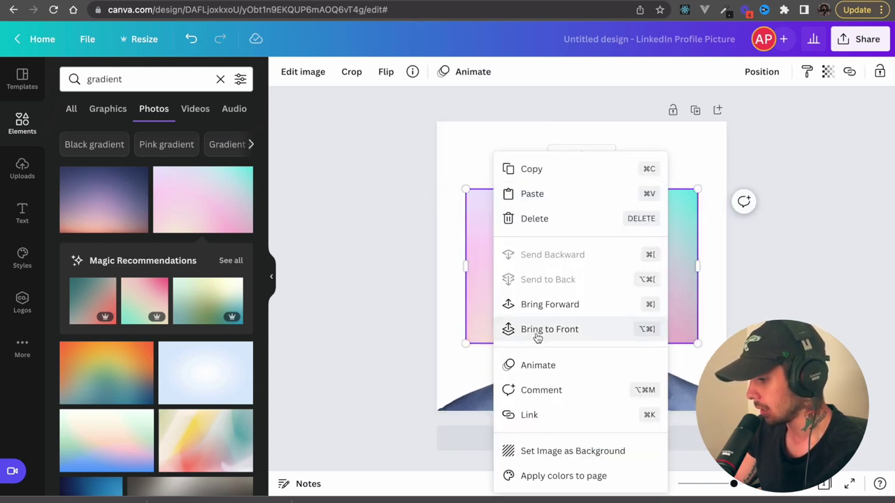
pyautogui.click(537, 451)
# - Resize and position the portrait so it reaches the bottom of the page
pyautogui.click(581, 372)
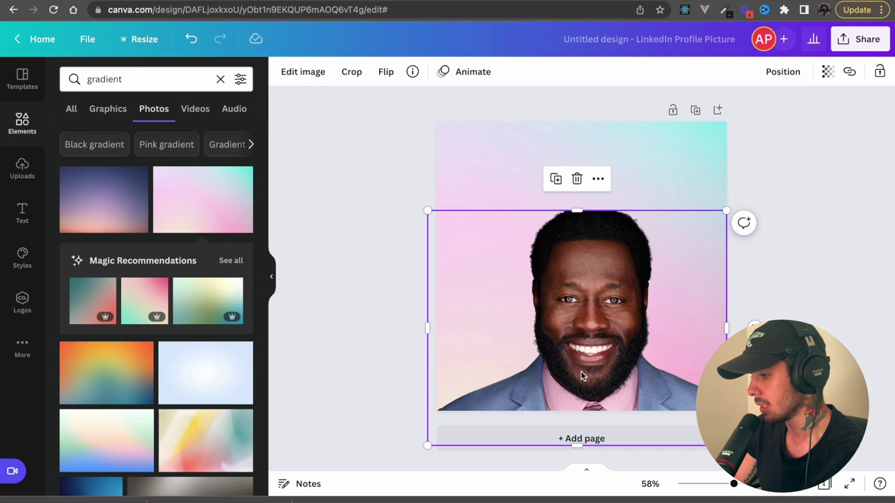
pyautogui.moveTo(581, 372); pyautogui.dragTo(579, 347)
pyautogui.click(787, 279)
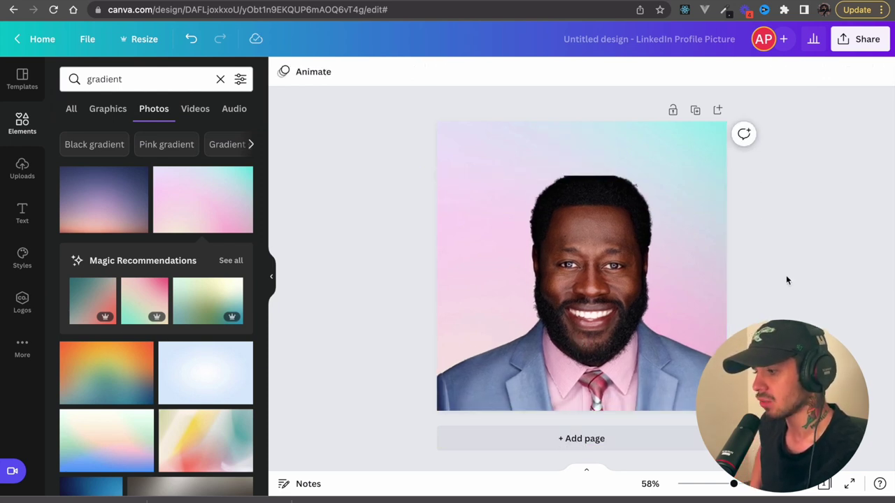
pyautogui.click(639, 315)
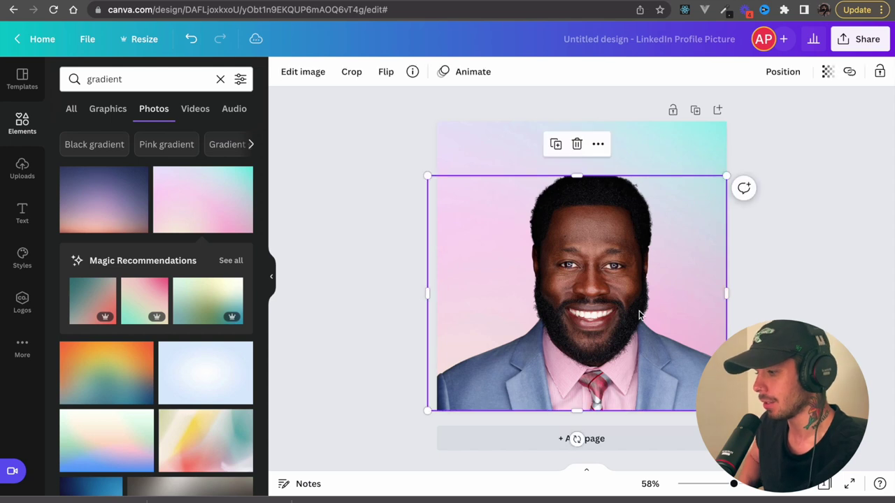
pyautogui.moveTo(639, 315); pyautogui.dragTo(638, 302)
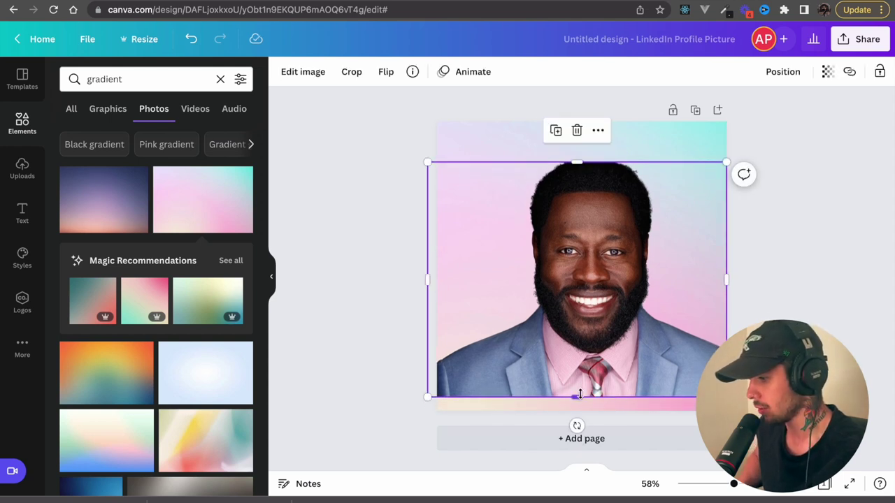
pyautogui.moveTo(577, 397)
pyautogui.mouseDown()
pyautogui.moveTo(580, 420)
pyautogui.moveTo(579, 412)
pyautogui.mouseUp()
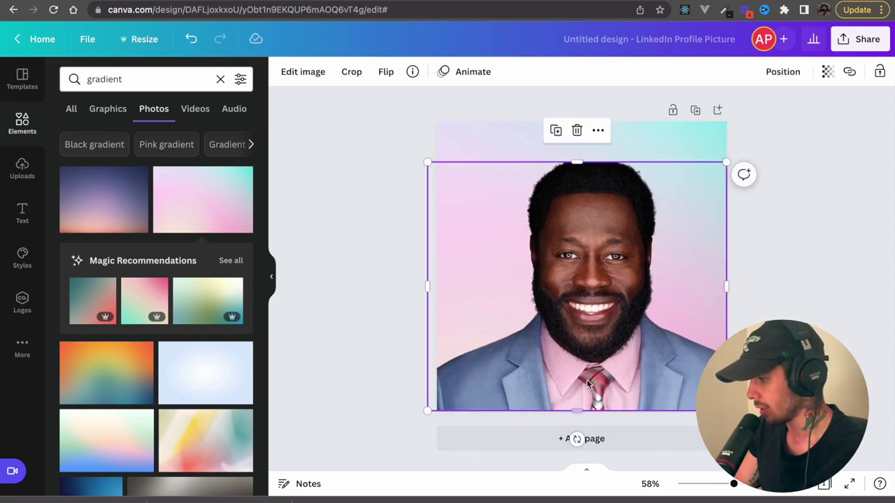
pyautogui.moveTo(591, 378); pyautogui.dragTo(589, 369)
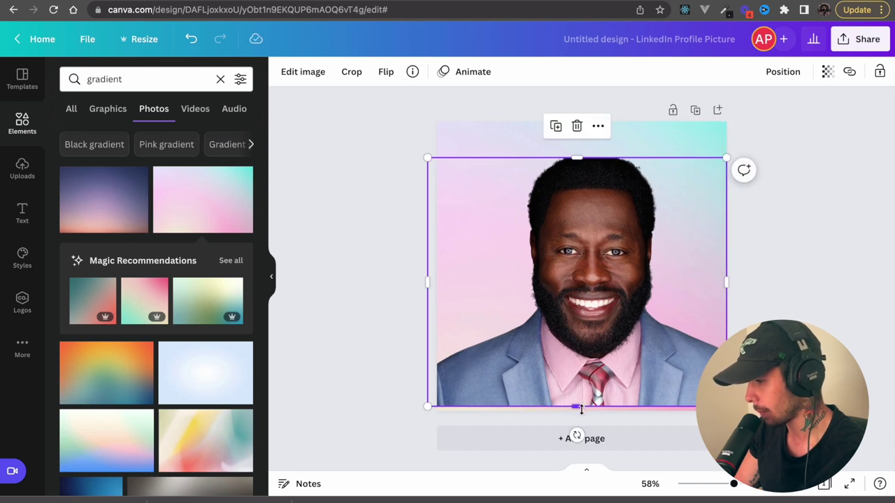
pyautogui.moveTo(582, 410); pyautogui.dragTo(581, 415)
pyautogui.click(836, 321)
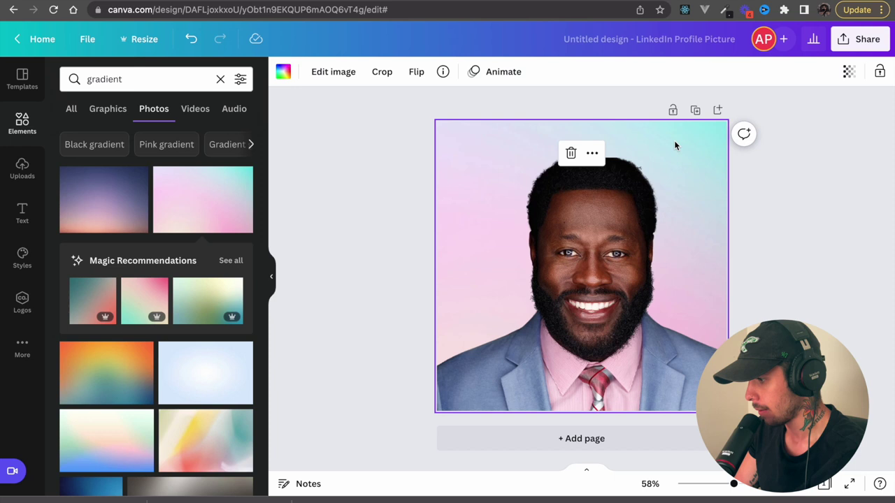
# - Replace the pink gradient with the light-blue gradient as the page background
pyautogui.press('Delete')
pyautogui.scroll(-2, 183, 319)
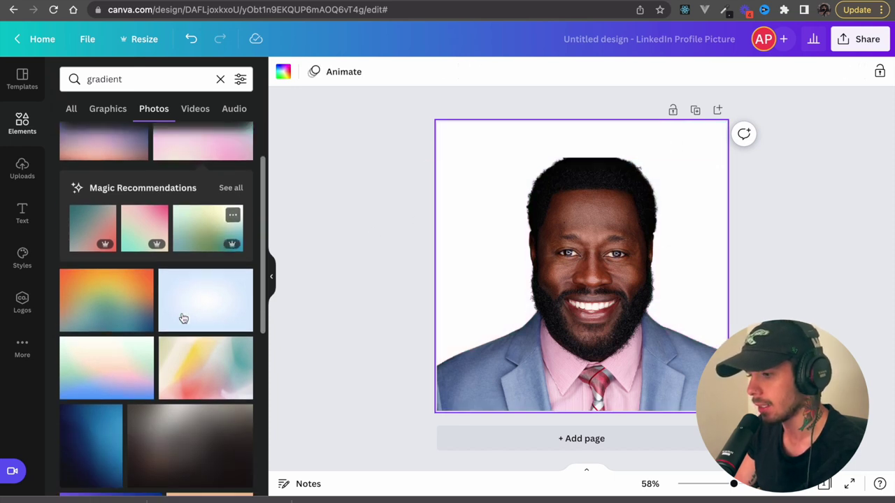
pyautogui.click(198, 314)
pyautogui.rightClick(603, 295)
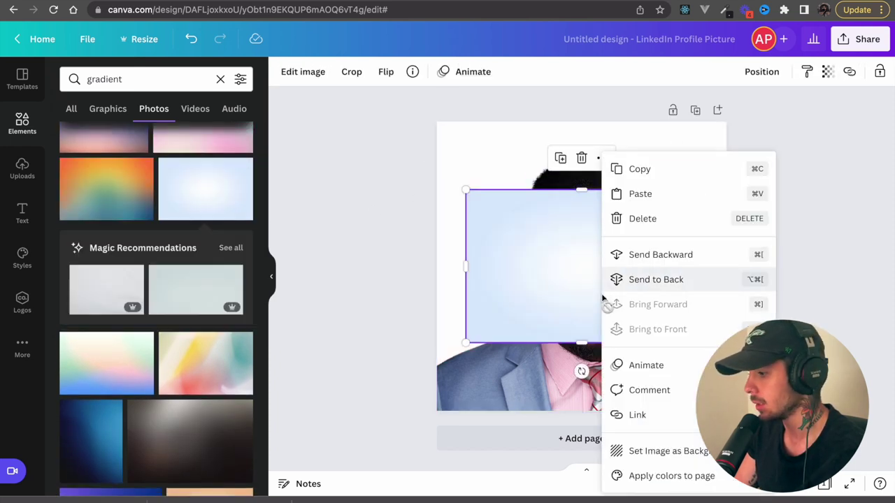
pyautogui.click(640, 451)
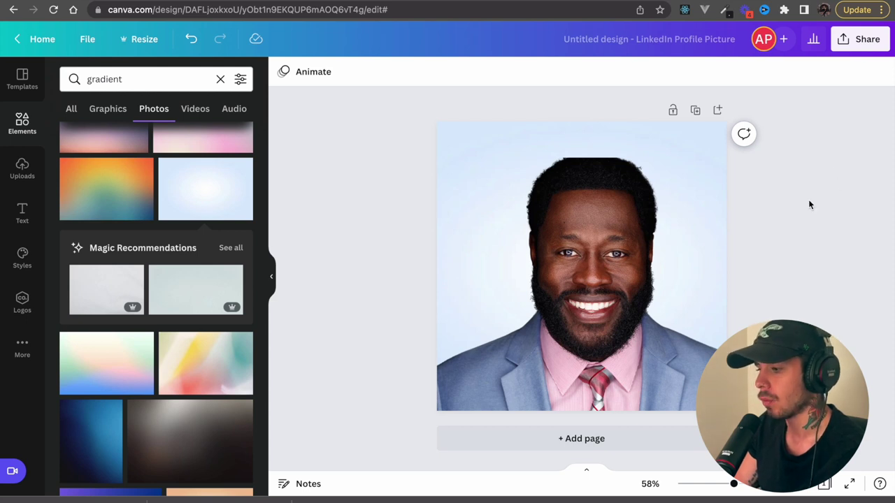
# - Download the design as an 800 × 800 PNG and place Untitled design.png on the Desktop
pyautogui.click(867, 38)
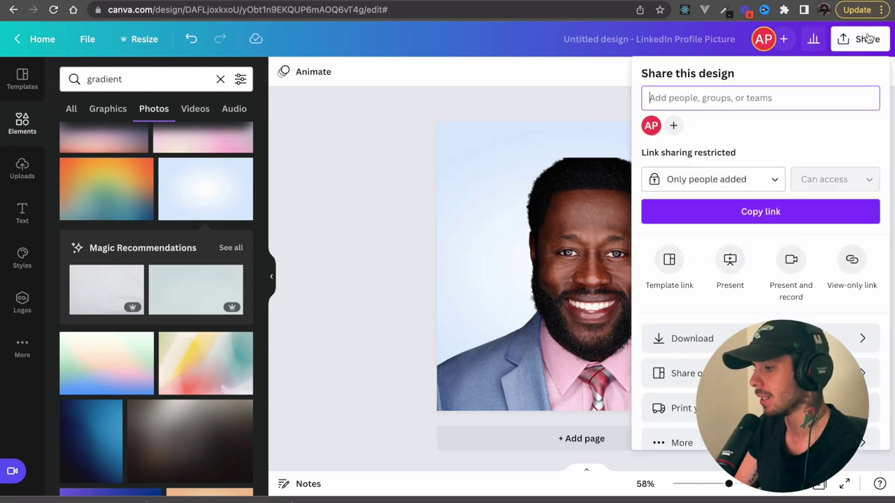
pyautogui.click(671, 338)
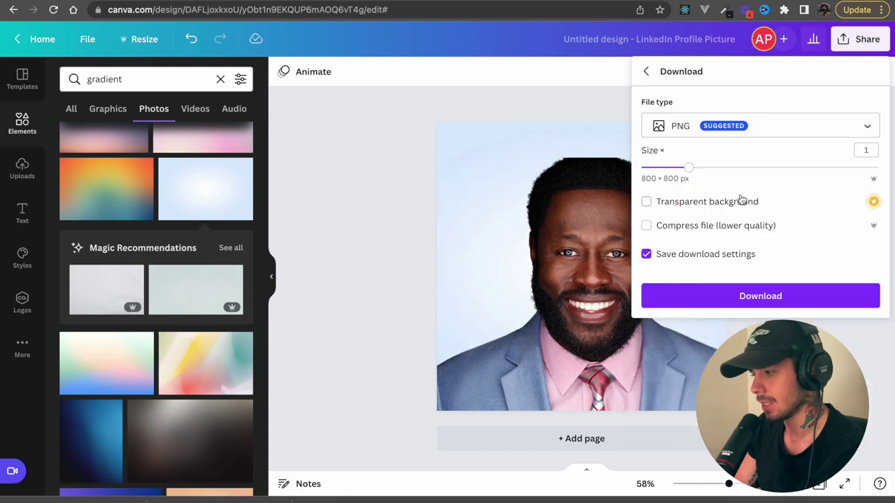
pyautogui.click(728, 301)
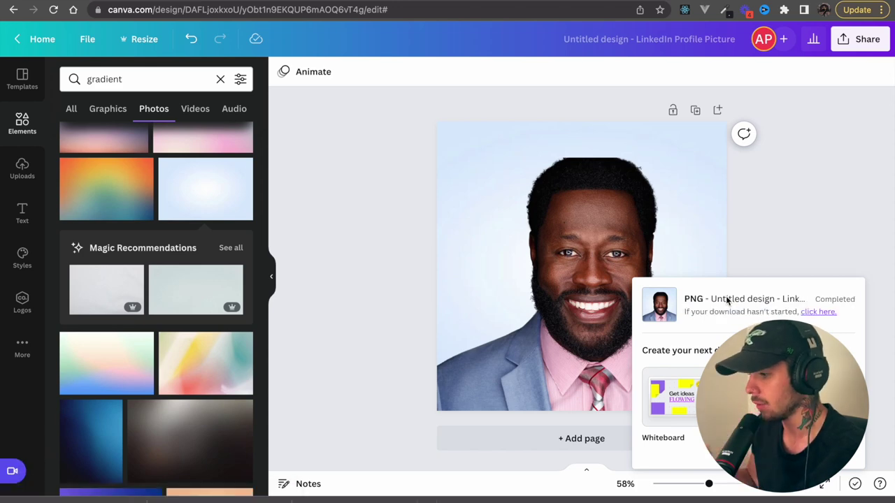
pyautogui.press('ctrl+super+f')
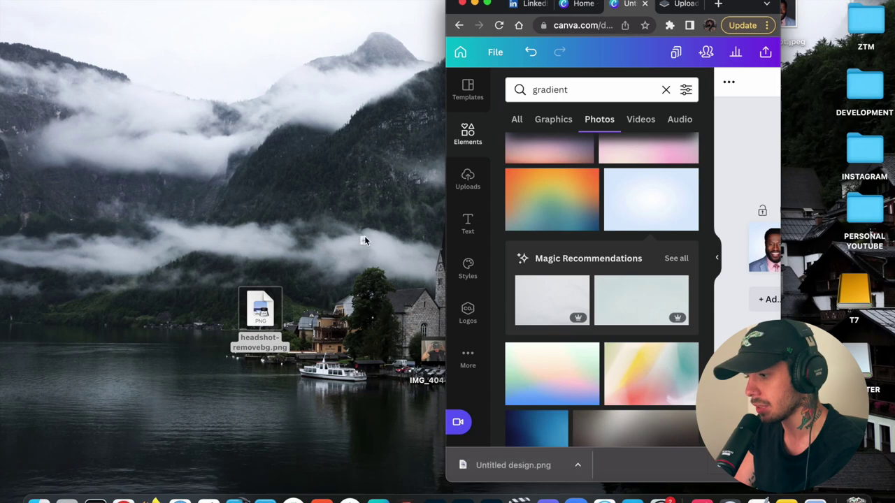
pyautogui.moveTo(364, 238); pyautogui.dragTo(360, 237)
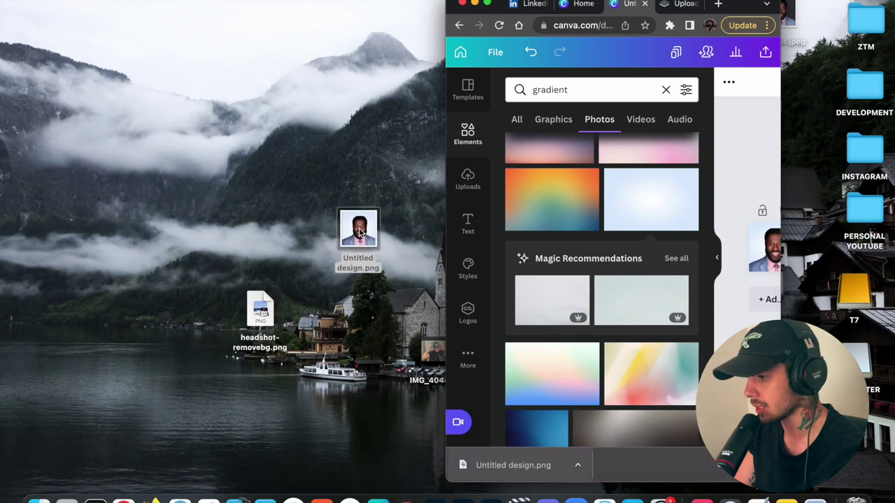
# - Choose Untitled design.png from the Desktop as the new LinkedIn profile photo
pyautogui.click(487, 4)
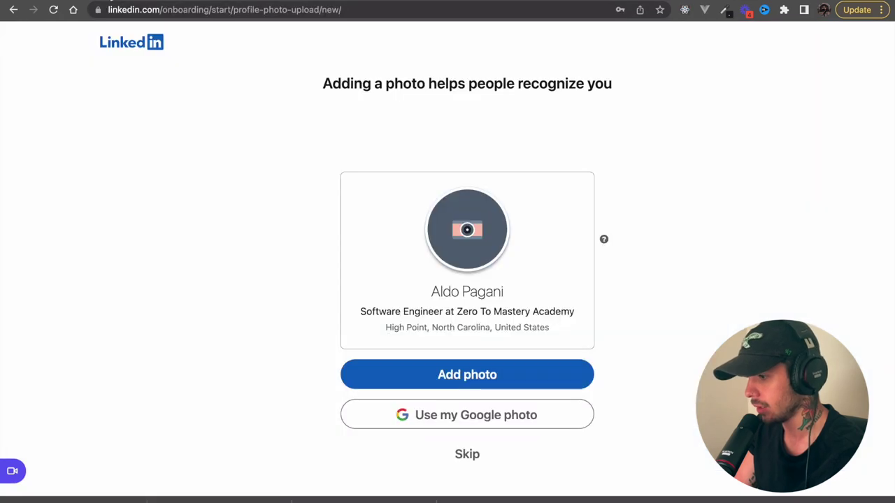
pyautogui.click(454, 229)
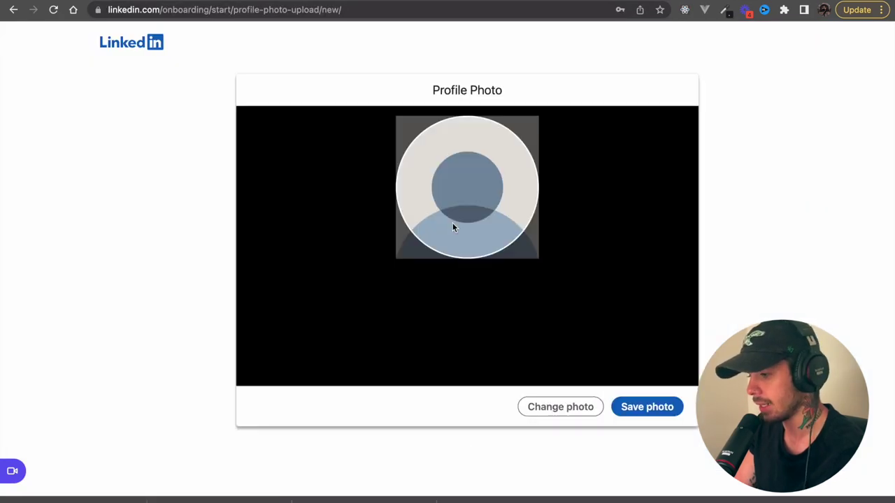
pyautogui.click(579, 404)
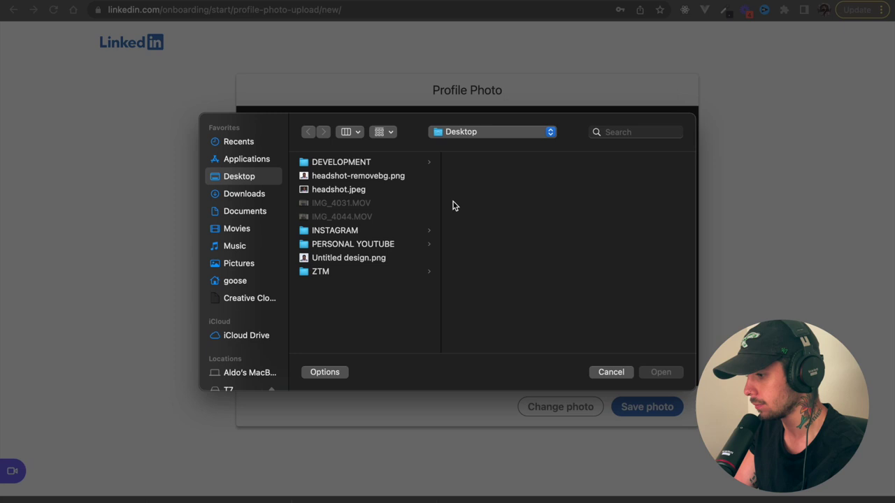
pyautogui.click(378, 194)
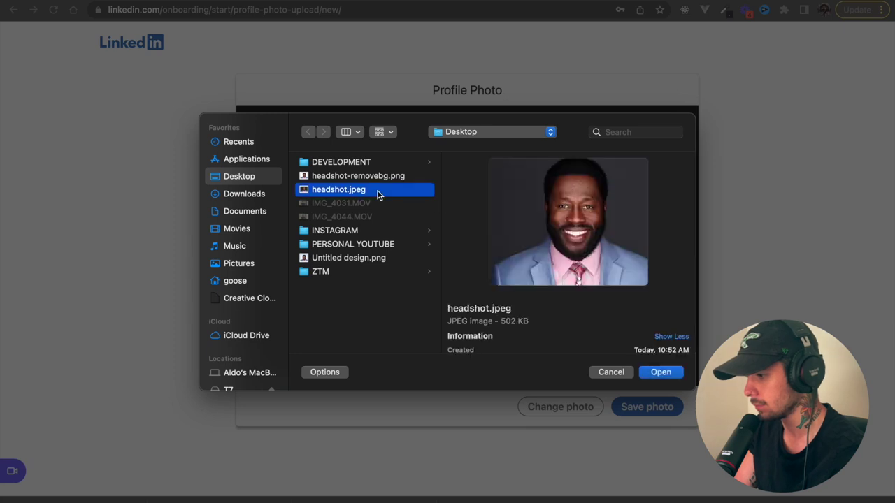
pyautogui.click(369, 260)
pyautogui.click(661, 373)
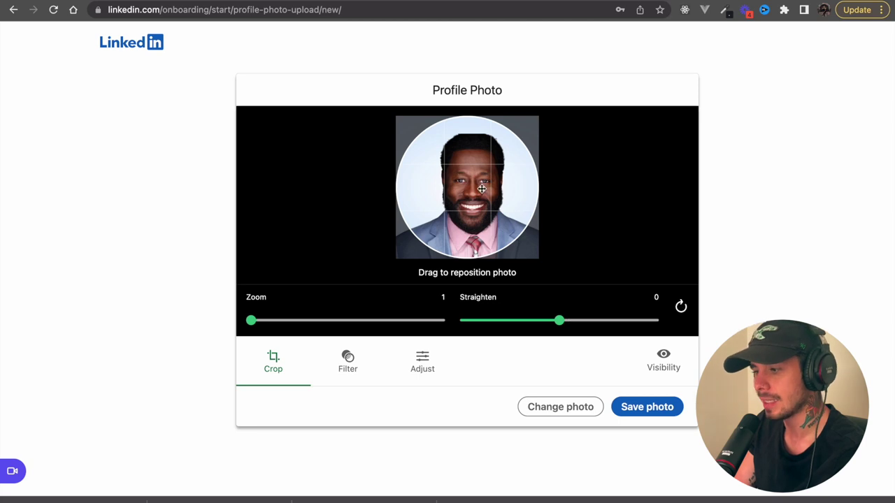
# - Zoom the photo to 1.1, centre the face in the circular crop, and save it
pyautogui.moveTo(256, 329)
pyautogui.mouseDown()
pyautogui.moveTo(284, 330)
pyautogui.moveTo(246, 329)
pyautogui.mouseUp()
pyautogui.moveTo(558, 329)
pyautogui.mouseDown()
pyautogui.moveTo(547, 326)
pyautogui.moveTo(560, 328)
pyautogui.mouseUp()
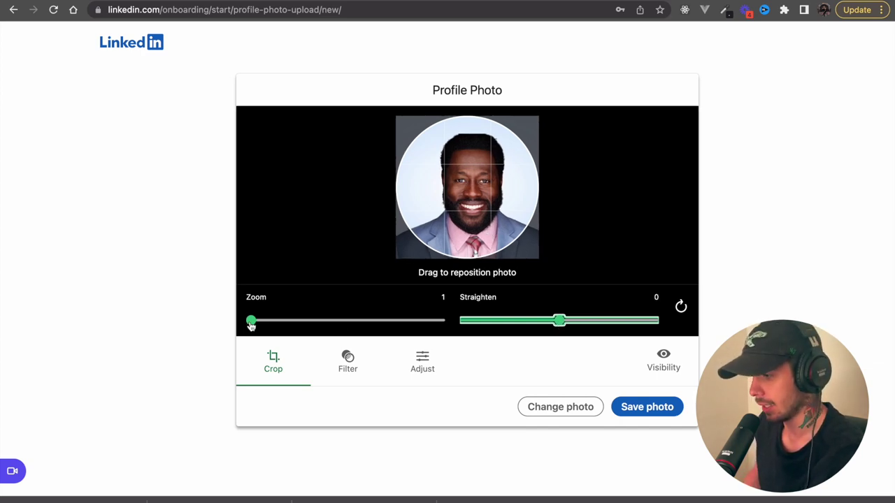
pyautogui.moveTo(251, 326); pyautogui.dragTo(272, 327)
pyautogui.moveTo(480, 199)
pyautogui.mouseDown()
pyautogui.moveTo(466, 204)
pyautogui.moveTo(473, 189)
pyautogui.mouseUp()
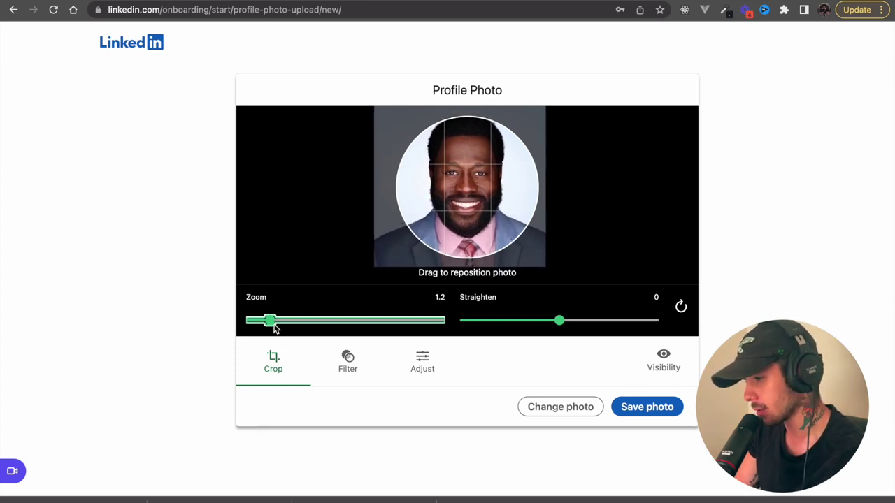
pyautogui.moveTo(271, 327); pyautogui.dragTo(259, 327)
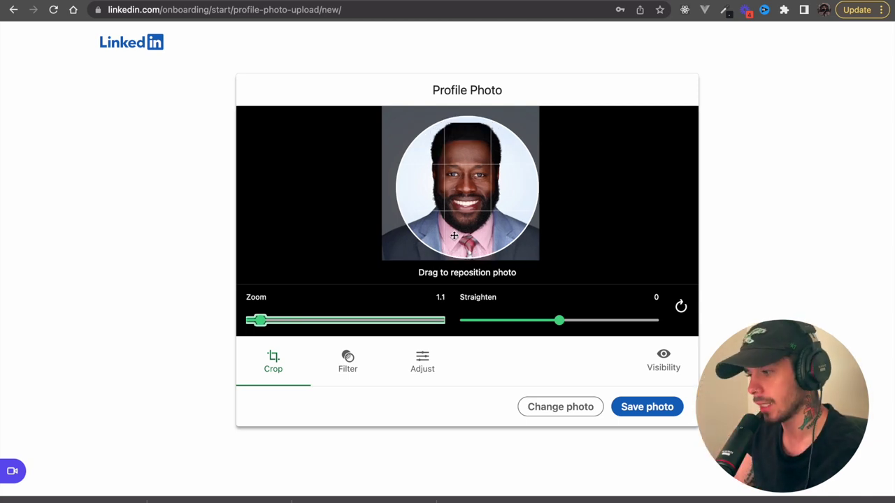
pyautogui.moveTo(460, 229); pyautogui.dragTo(461, 228)
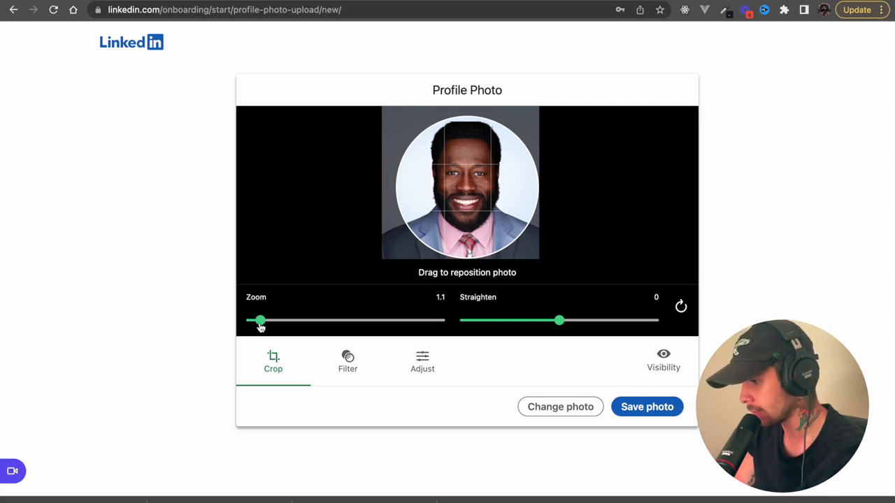
pyautogui.moveTo(260, 327); pyautogui.dragTo(264, 325)
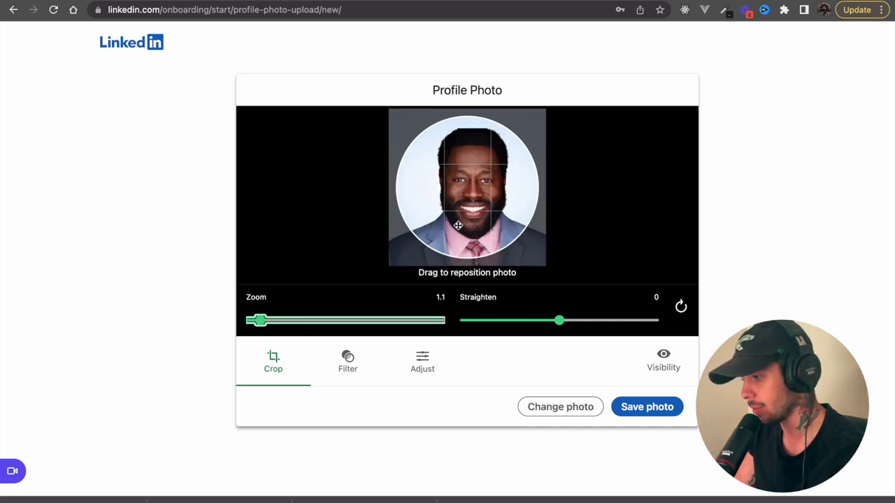
pyautogui.moveTo(458, 225); pyautogui.dragTo(448, 208)
pyautogui.click(653, 406)
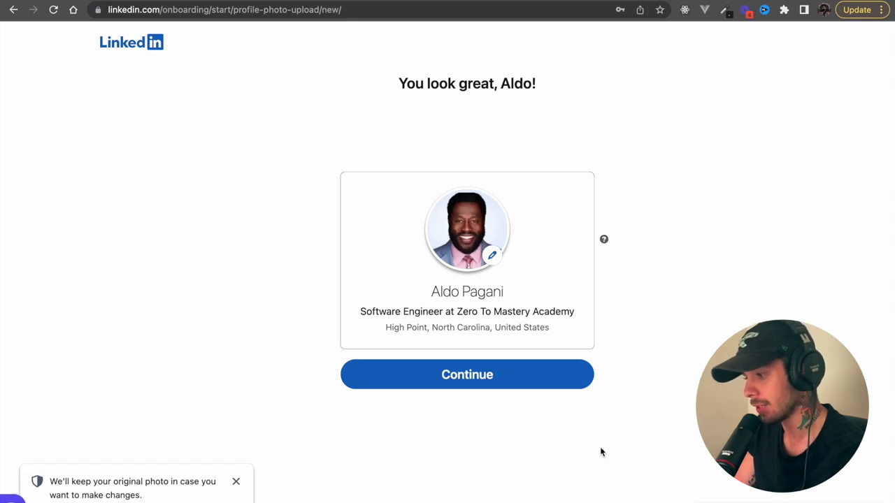
# - Continue past the photo and mobile app prompts, then view the profile from the Me menu
pyautogui.click(525, 382)
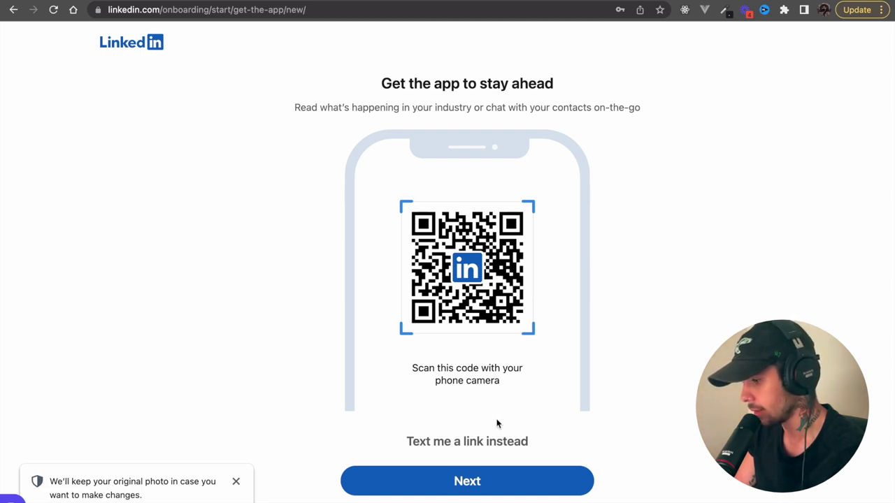
pyautogui.click(483, 484)
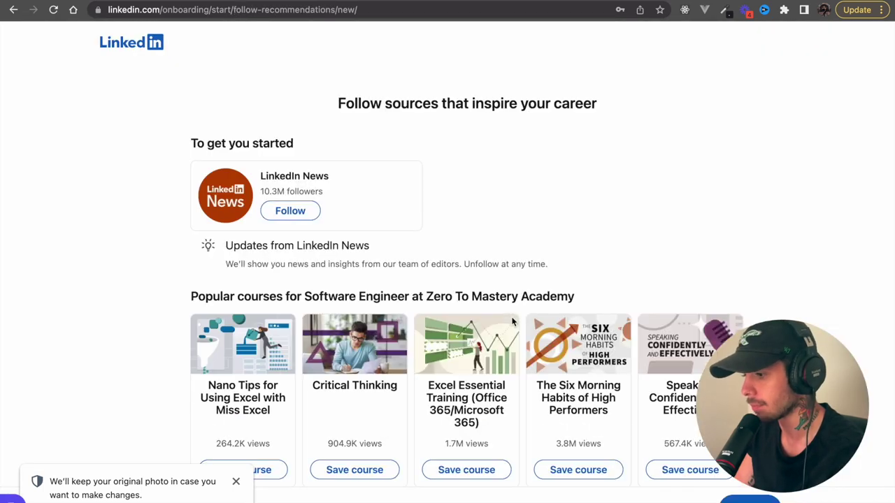
pyautogui.scroll(-8, 512, 321)
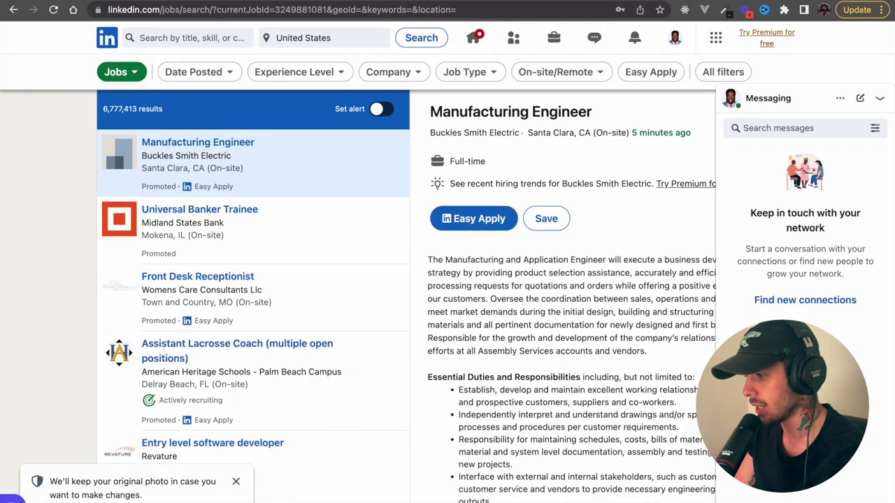
pyautogui.click(673, 40)
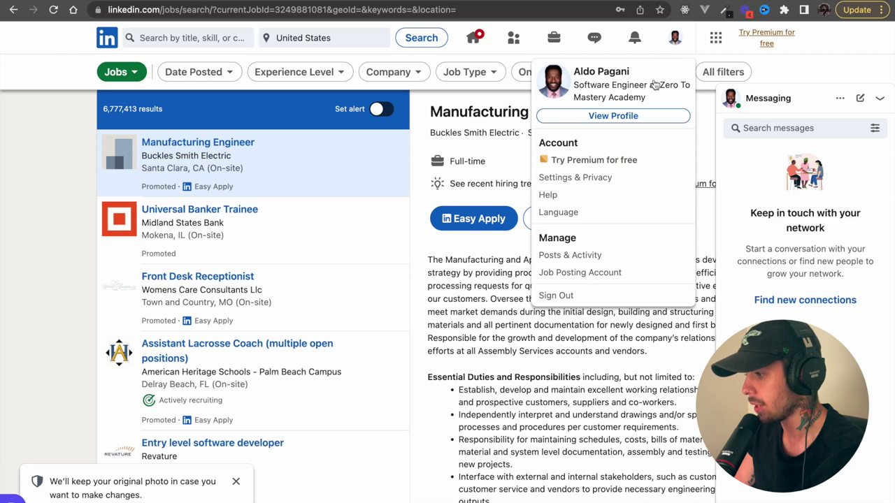
pyautogui.click(639, 119)
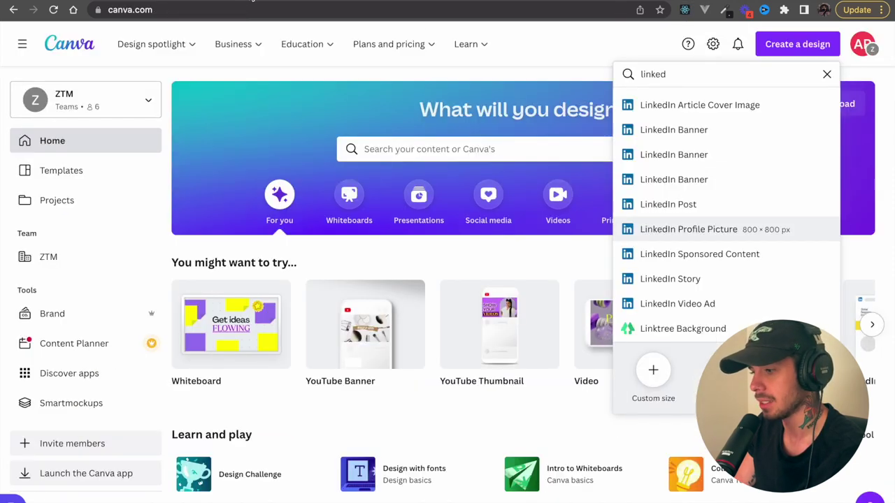
# - Create a 1584×396 LinkedIn Banner design and scroll the templates to the laptop-and-glasses one
pyautogui.click(286, 90)
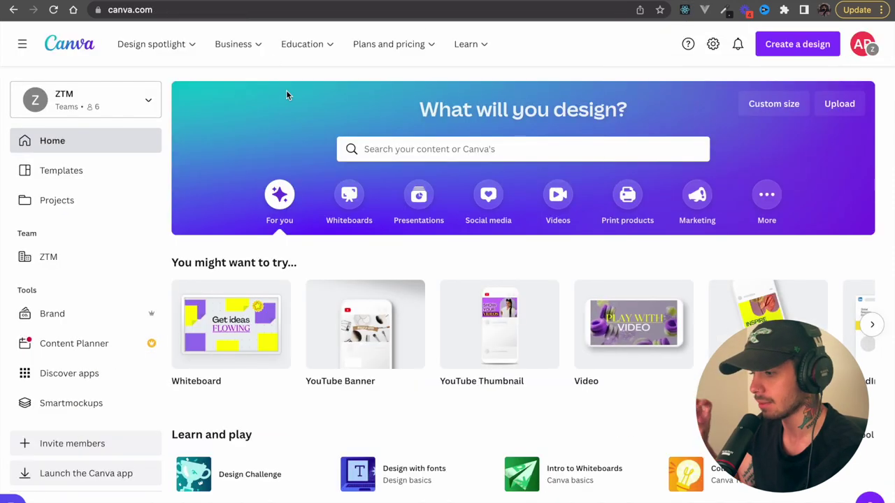
pyautogui.click(785, 51)
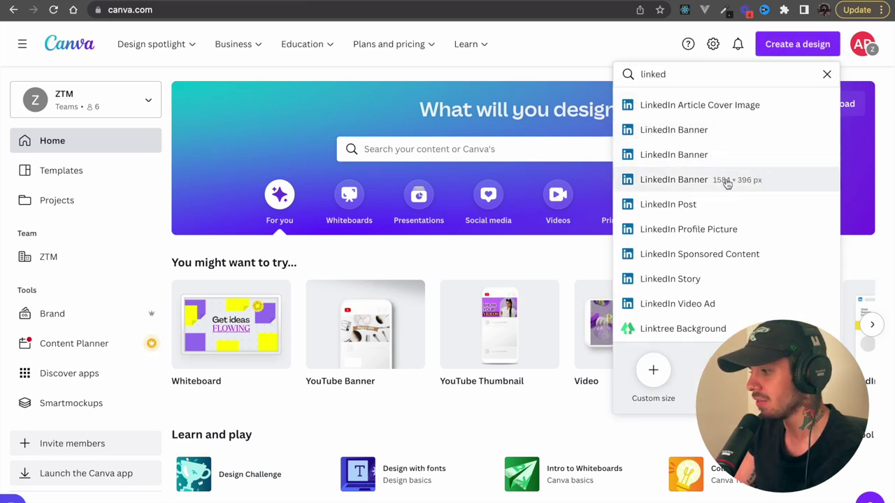
pyautogui.click(727, 180)
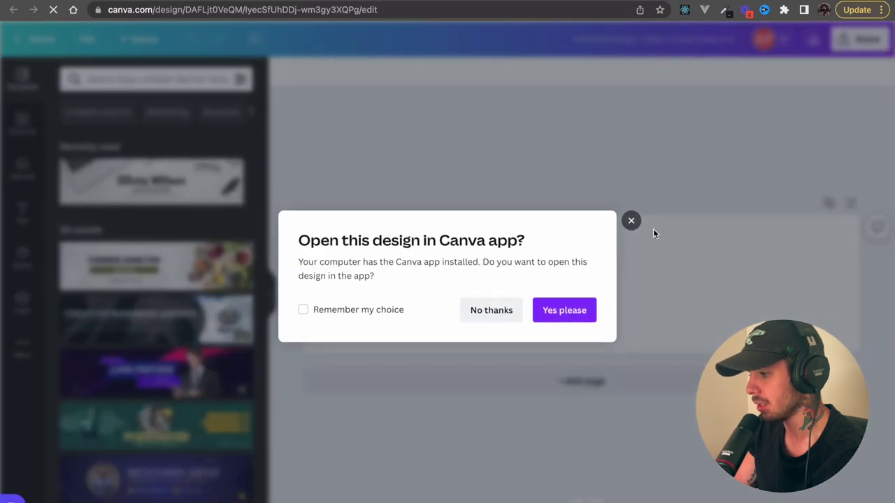
pyautogui.click(624, 223)
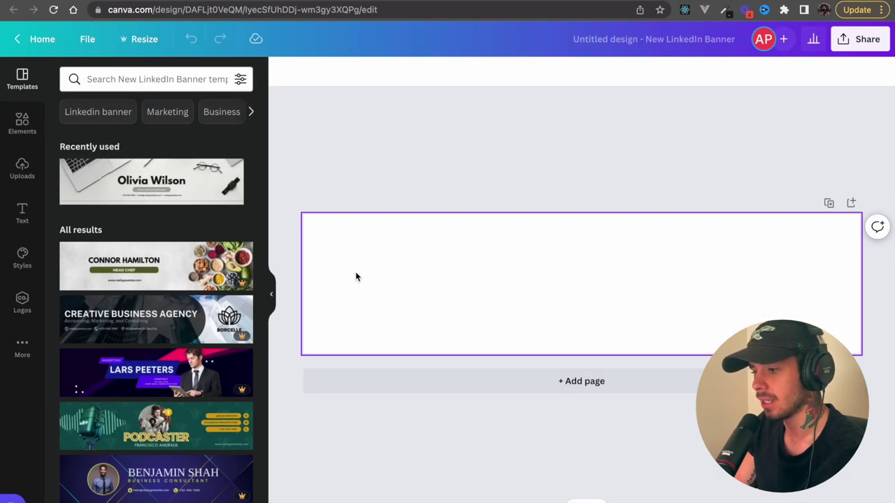
pyautogui.scroll(-3, 203, 393)
pyautogui.scroll(-4, 203, 393)
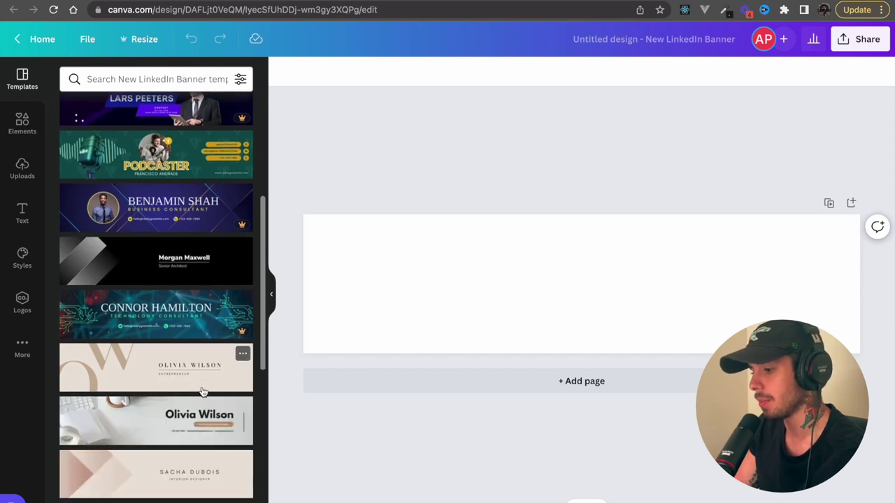
pyautogui.scroll(-3, 203, 393)
pyautogui.scroll(-4, 203, 393)
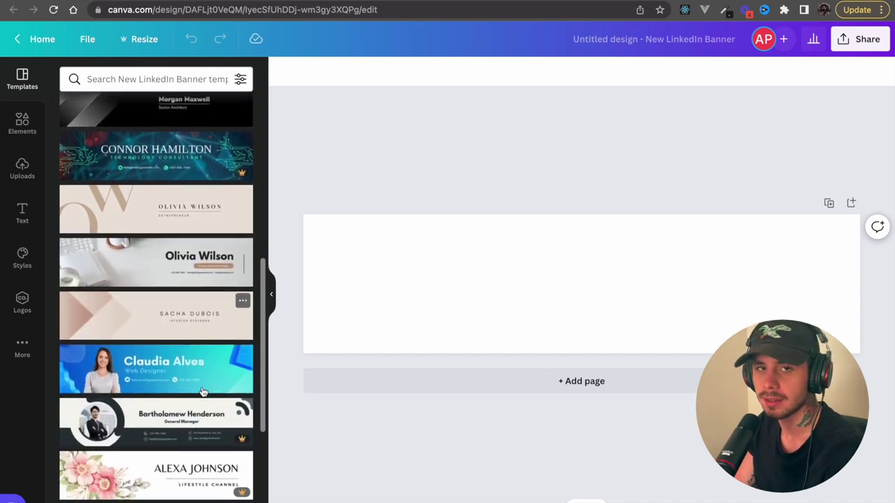
pyautogui.scroll(-4, 202, 393)
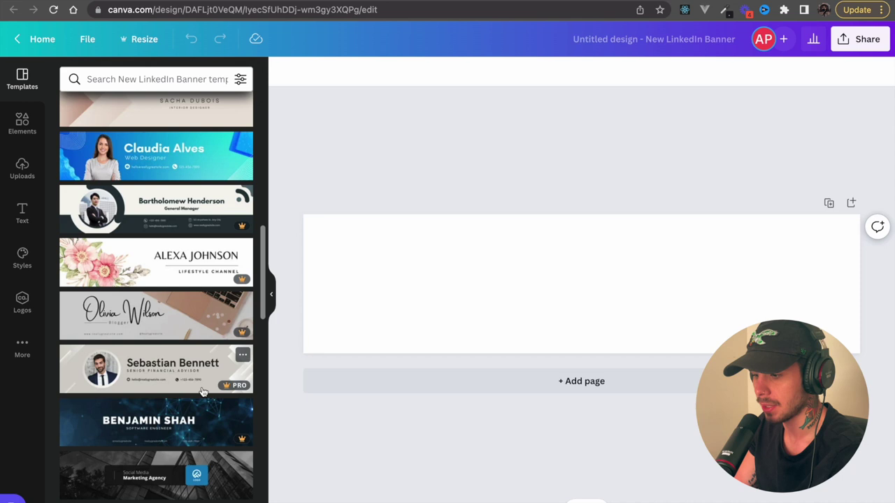
pyautogui.scroll(-2, 203, 393)
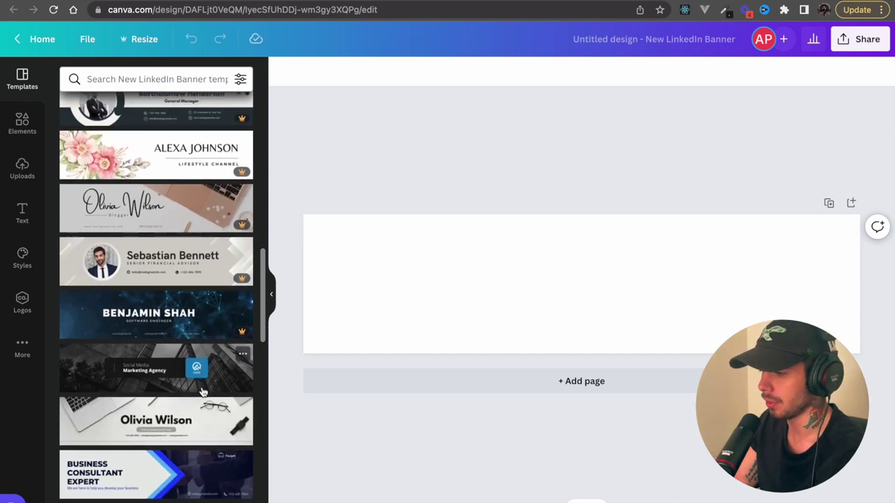
# - Apply the laptop-and-glasses template and replace the heading with the user's full name
pyautogui.click(197, 433)
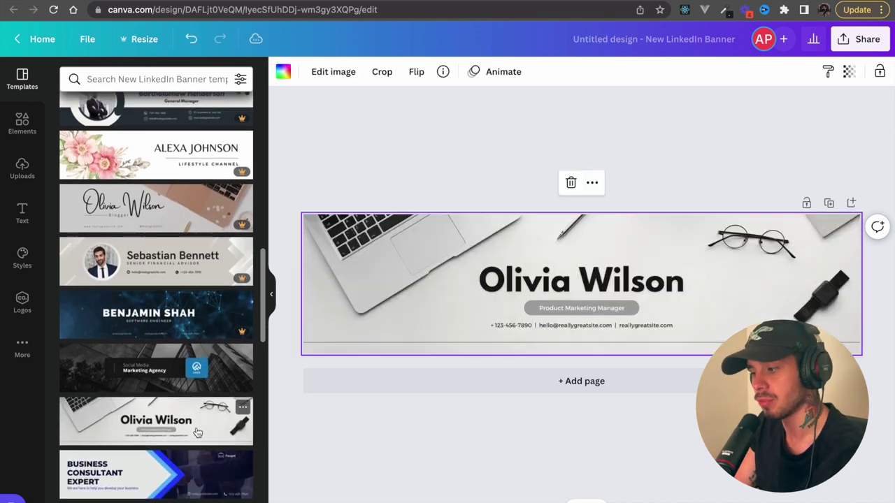
pyautogui.click(597, 290)
pyautogui.click(677, 284)
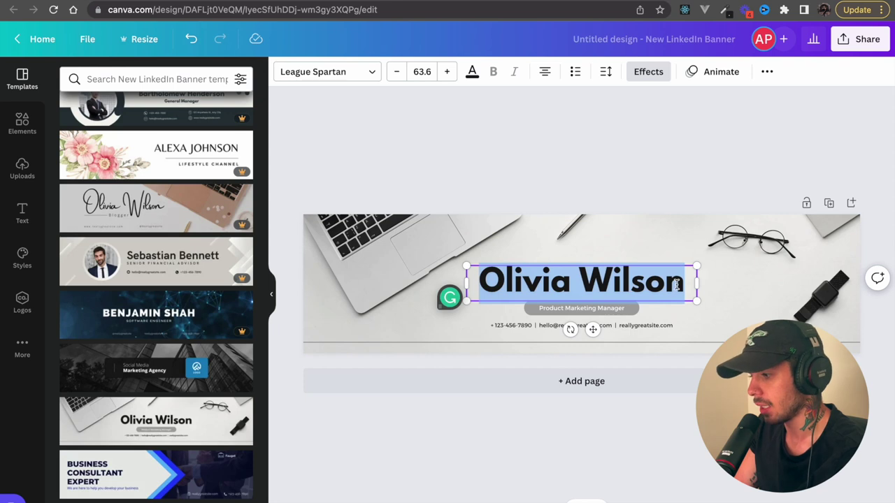
pyautogui.write('Aldo Pa')
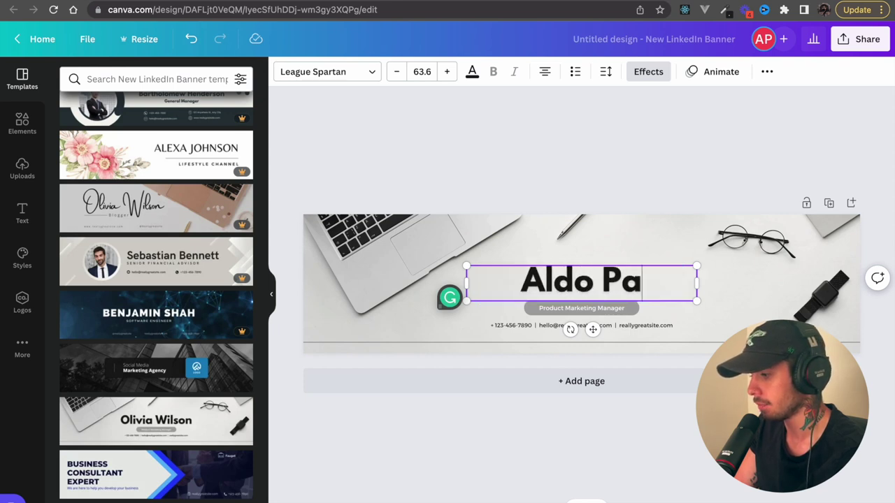
pyautogui.write('gani')
pyautogui.click(729, 303)
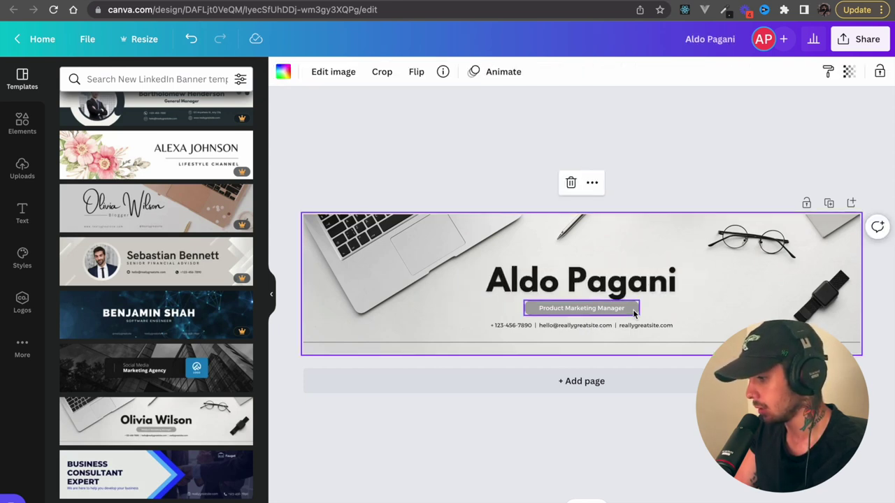
# - Change the subtitle under the name to 'Software Engineer'
pyautogui.click(634, 314)
pyautogui.doubleClick(616, 309)
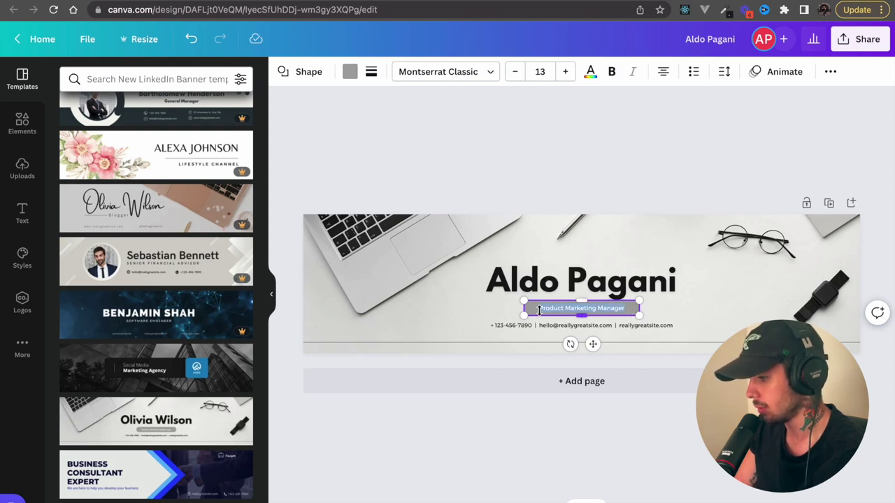
pyautogui.press('BackSpace')
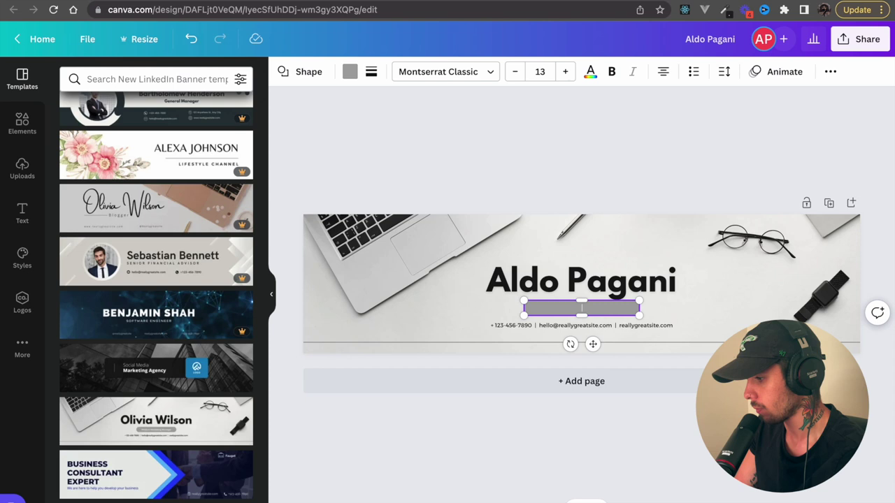
pyautogui.write('So')
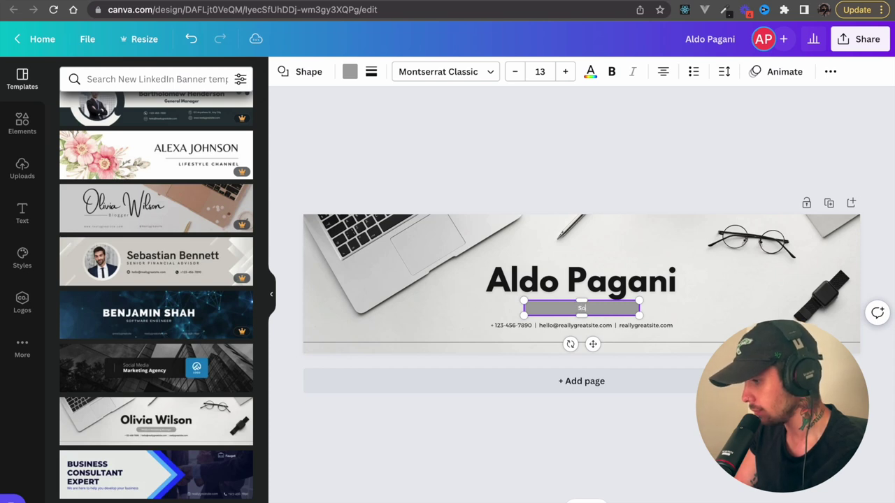
pyautogui.write('ftware Engi')
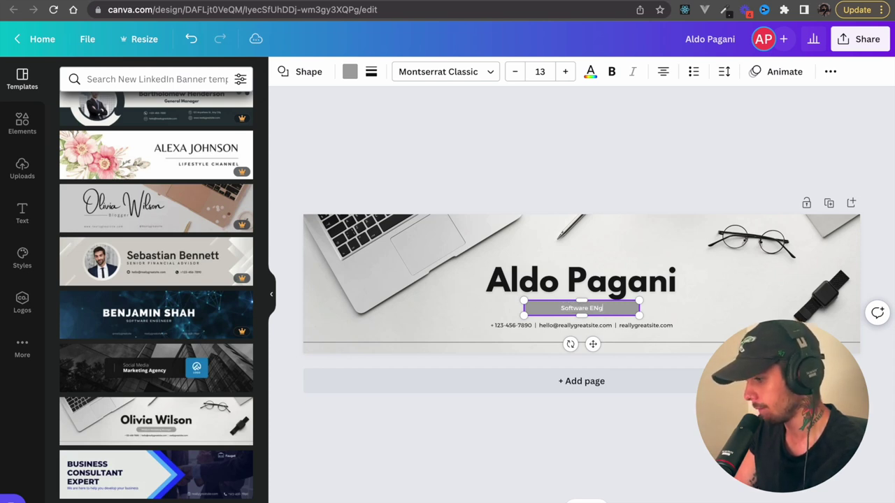
pyautogui.write('neer')
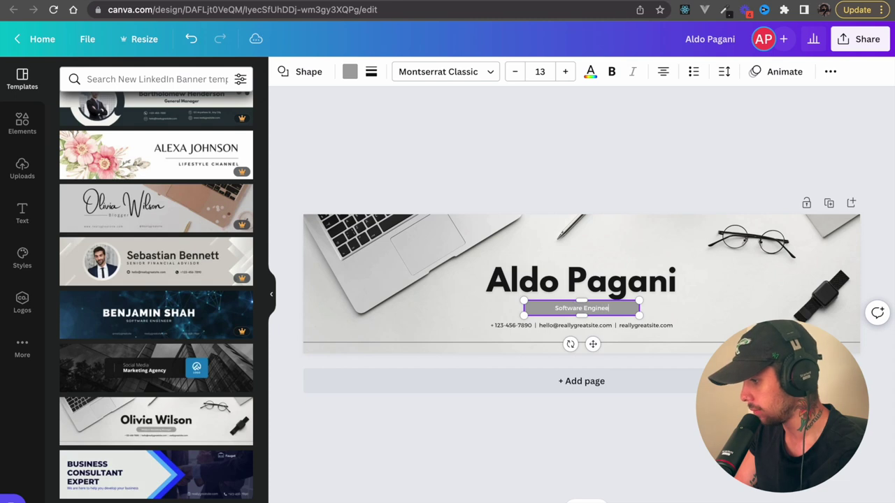
pyautogui.click(660, 312)
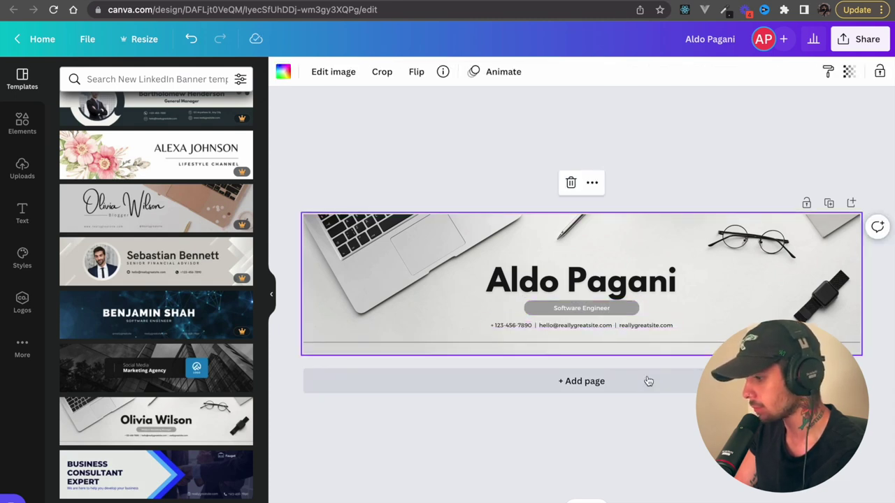
# - Download the banner as a PNG and check the Desktop for the file
pyautogui.click(864, 51)
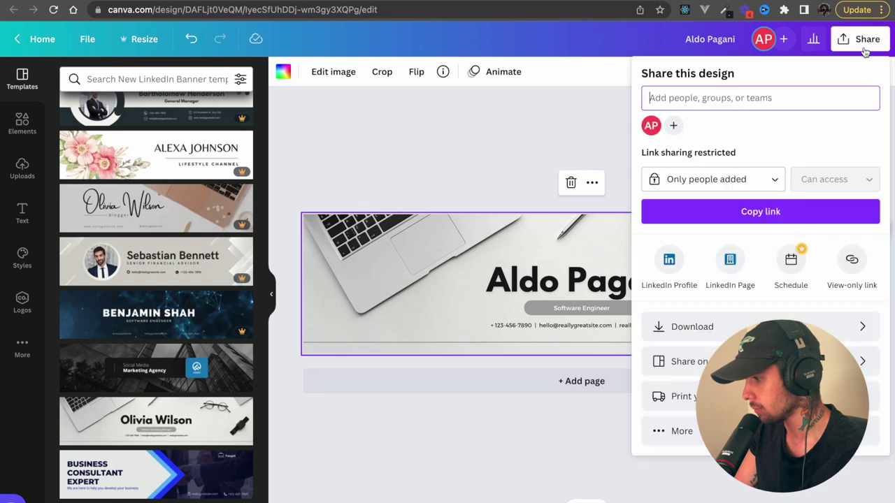
pyautogui.click(735, 325)
pyautogui.click(737, 300)
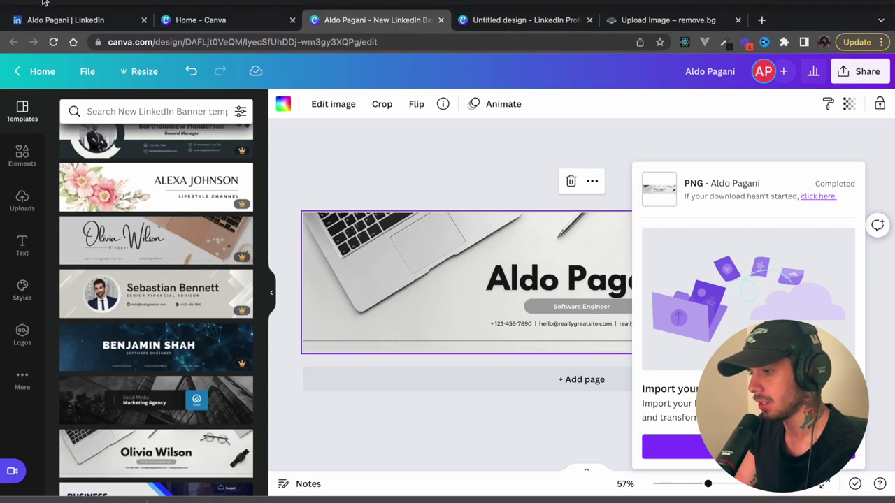
pyautogui.click(44, 3)
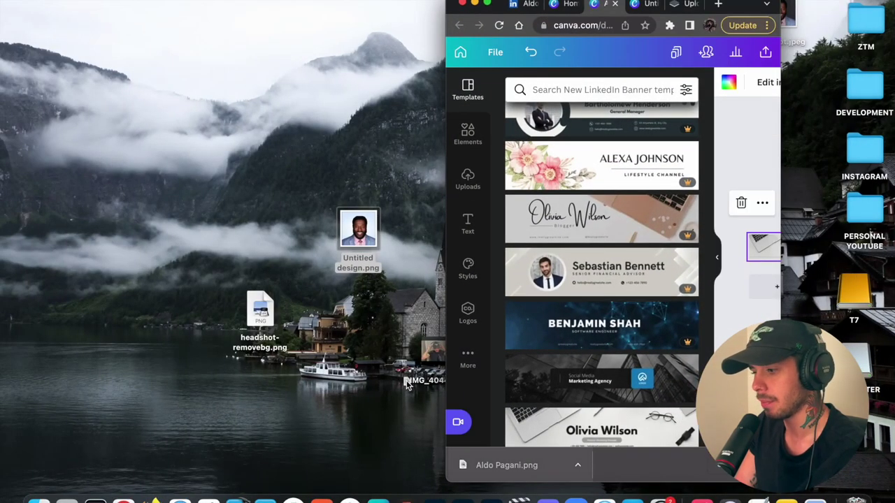
pyautogui.click(487, 3)
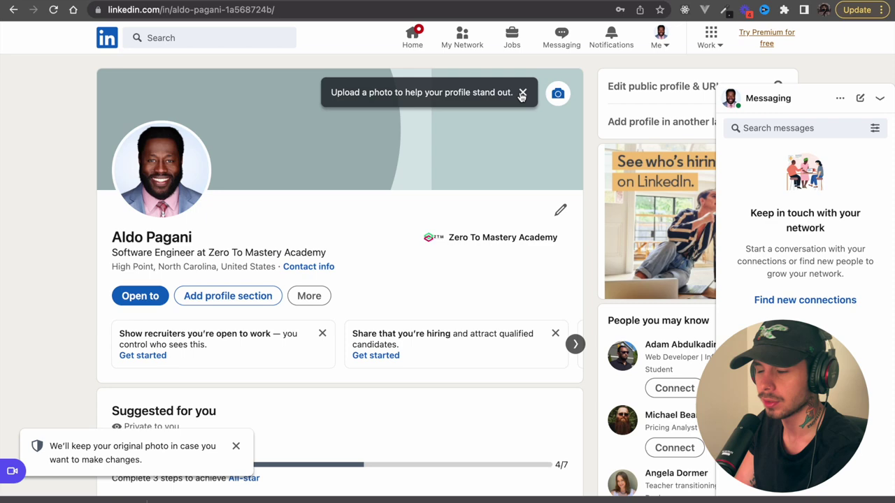
# - Upload the downloaded Canva banner PNG as the profile background photo at 1.1 zoom
pyautogui.click(521, 97)
pyautogui.click(558, 95)
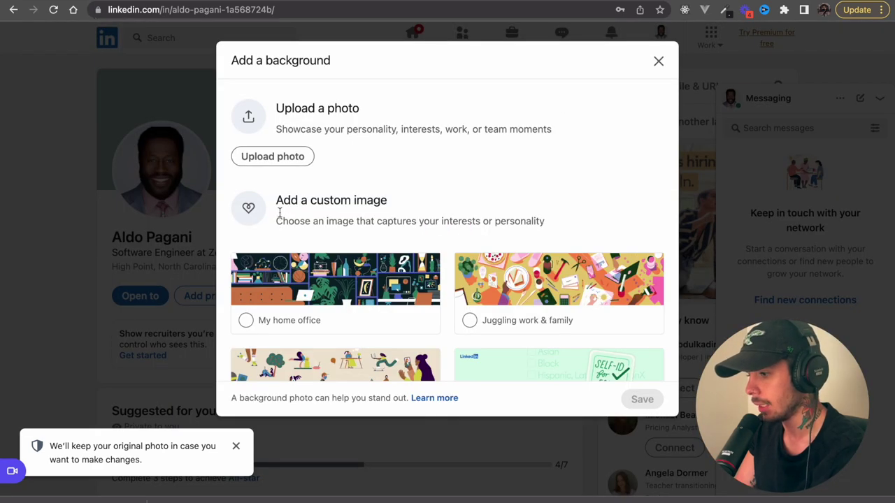
pyautogui.click(291, 155)
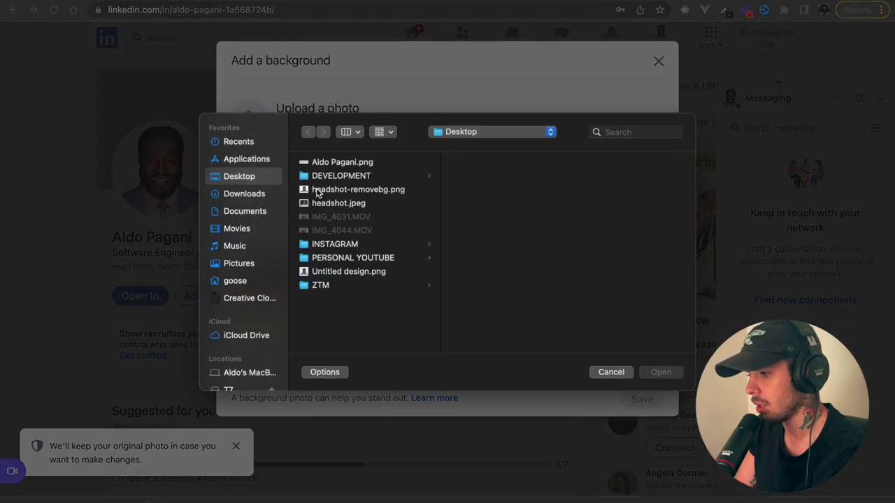
pyautogui.click(353, 163)
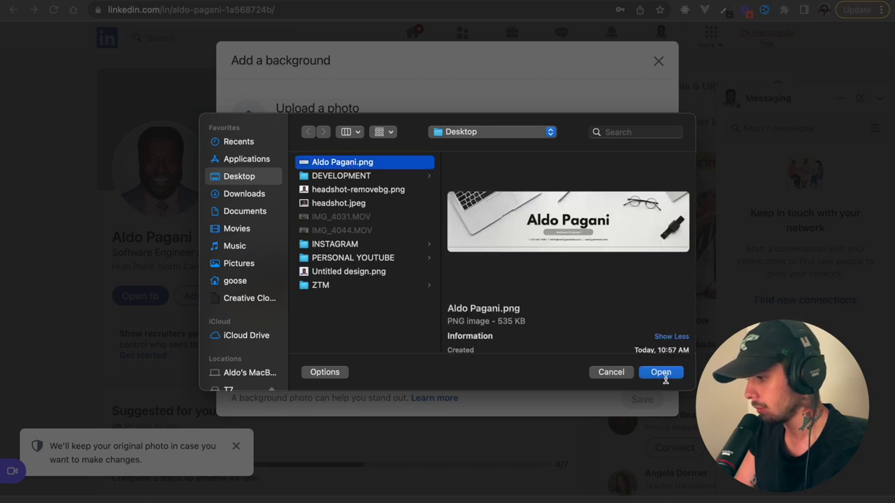
pyautogui.click(661, 372)
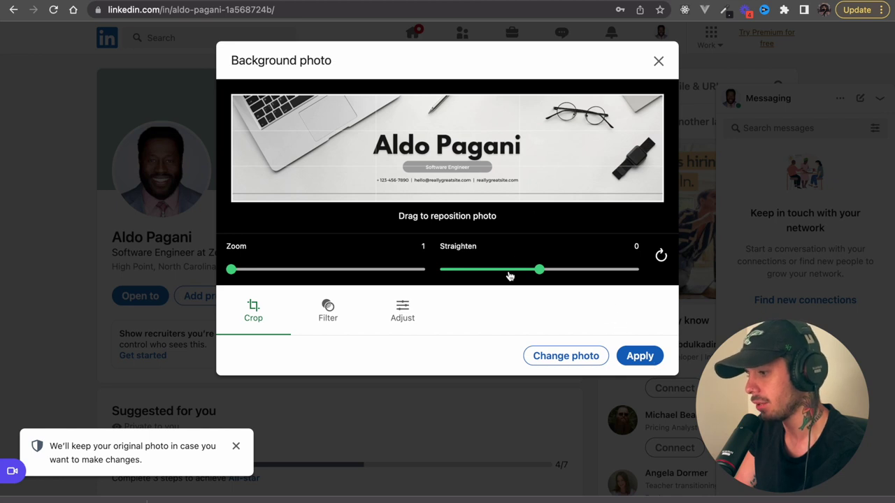
pyautogui.moveTo(234, 272); pyautogui.dragTo(242, 271)
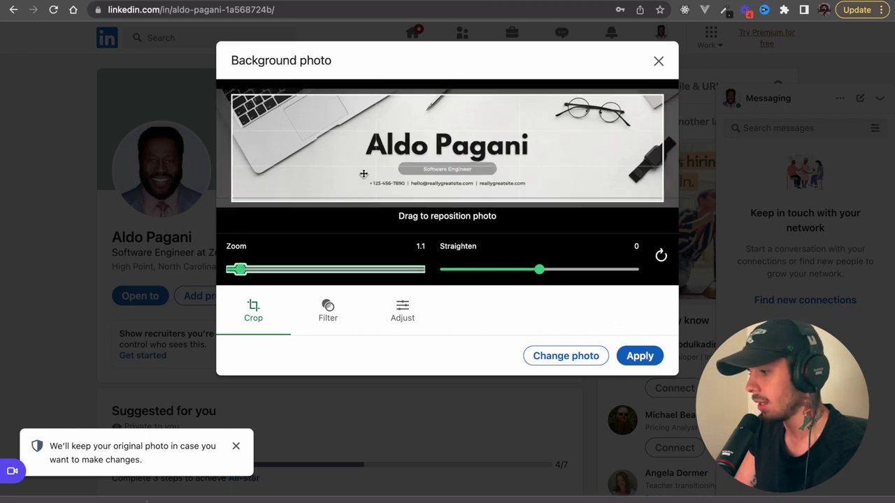
pyautogui.moveTo(364, 174); pyautogui.dragTo(403, 155)
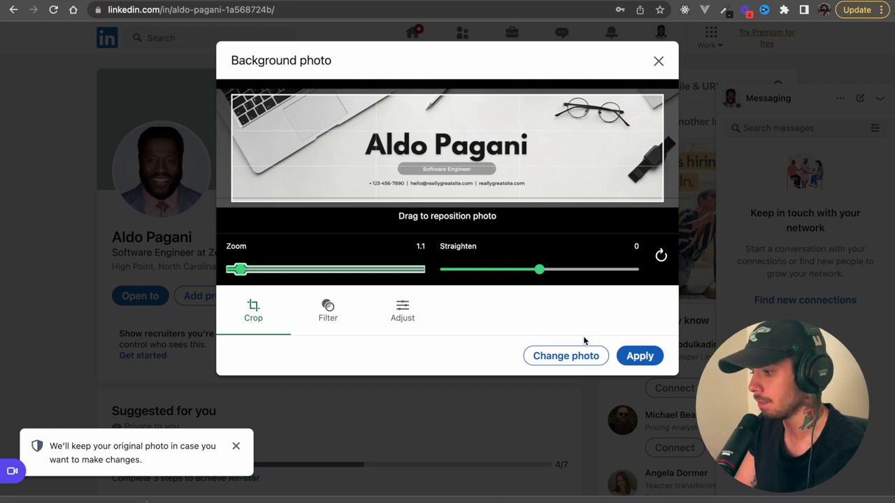
pyautogui.click(643, 366)
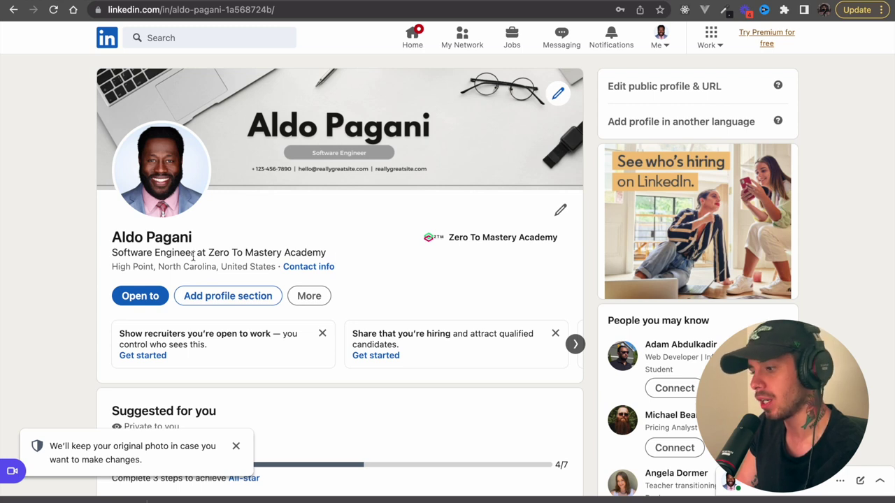
# - In Edit intro, end the headline with '| Professional dog walker'
pyautogui.moveTo(337, 256); pyautogui.dragTo(116, 258)
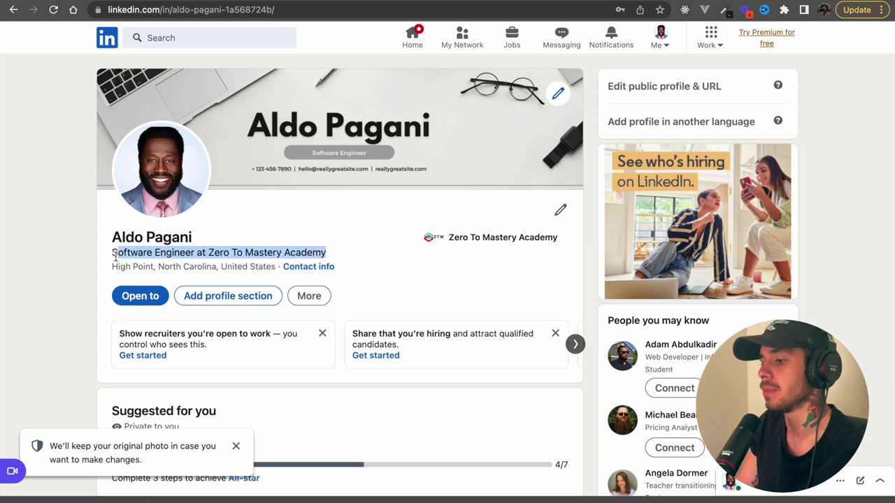
pyautogui.click(308, 249)
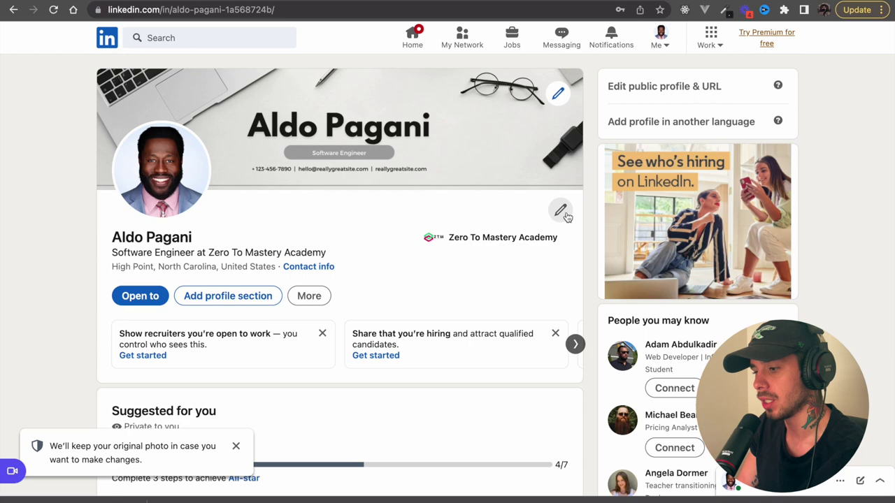
pyautogui.click(560, 212)
pyautogui.scroll(-2, 483, 323)
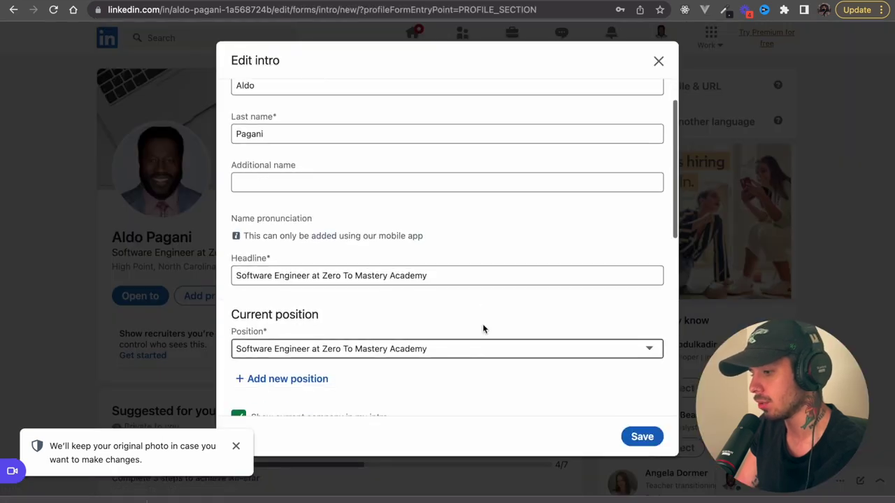
pyautogui.click(483, 271)
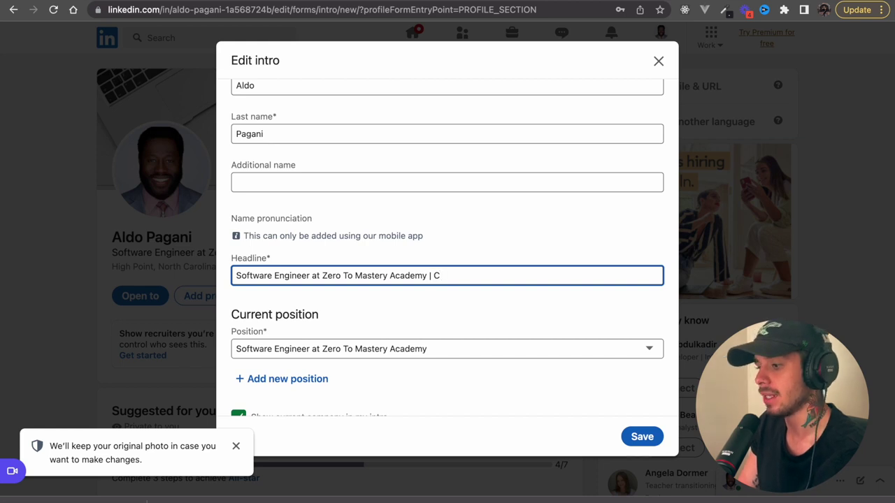
pyautogui.press('BackSpace')
pyautogui.write('Dog Lov')
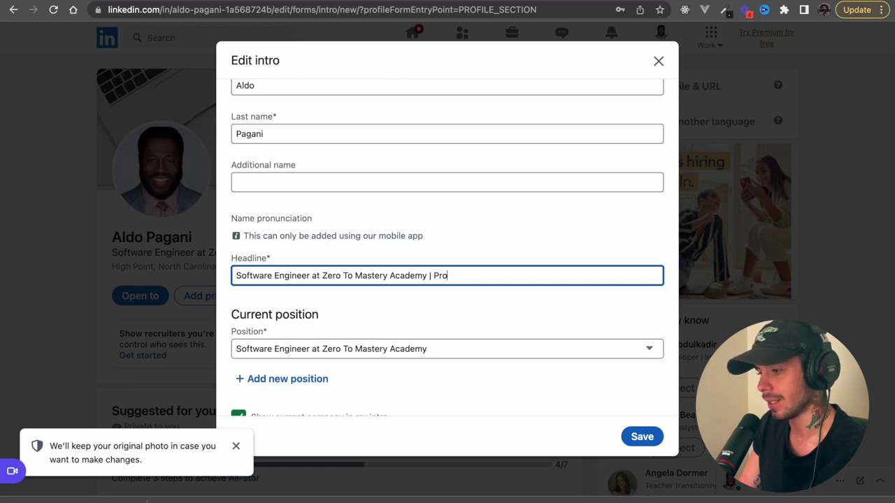
pyautogui.write('Professional d')
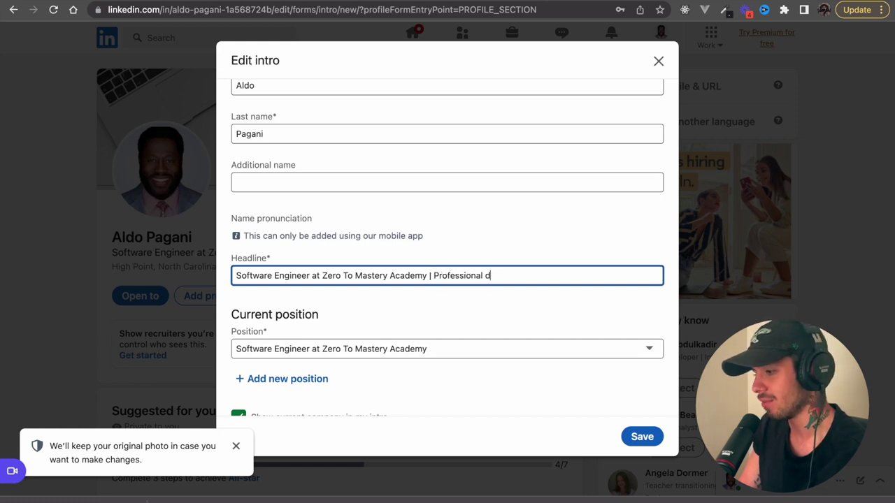
pyautogui.write('og ')
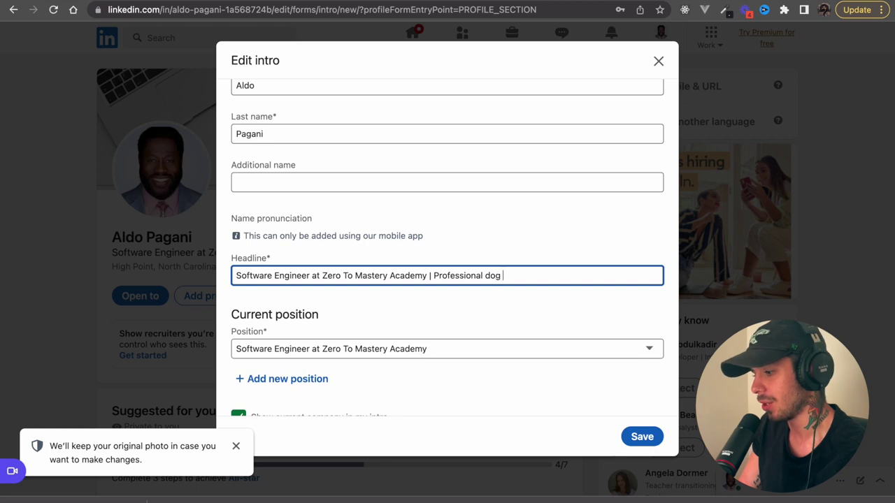
pyautogui.write('walker')
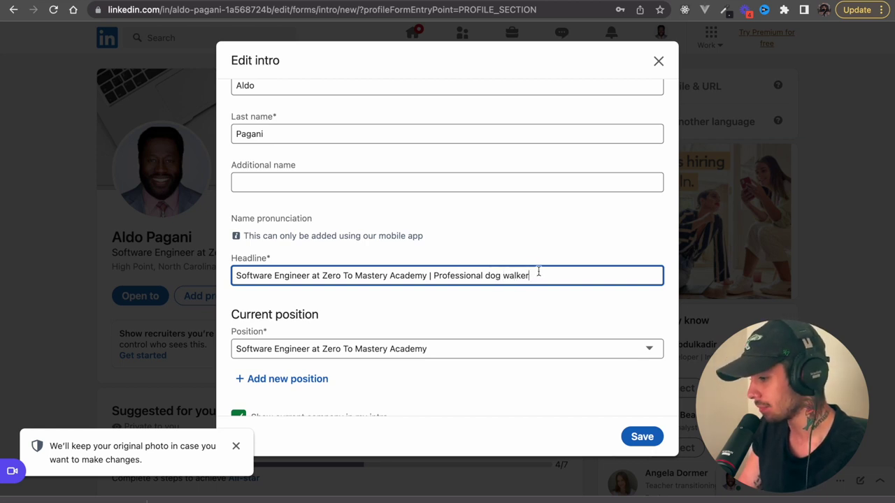
pyautogui.moveTo(540, 276); pyautogui.dragTo(431, 276)
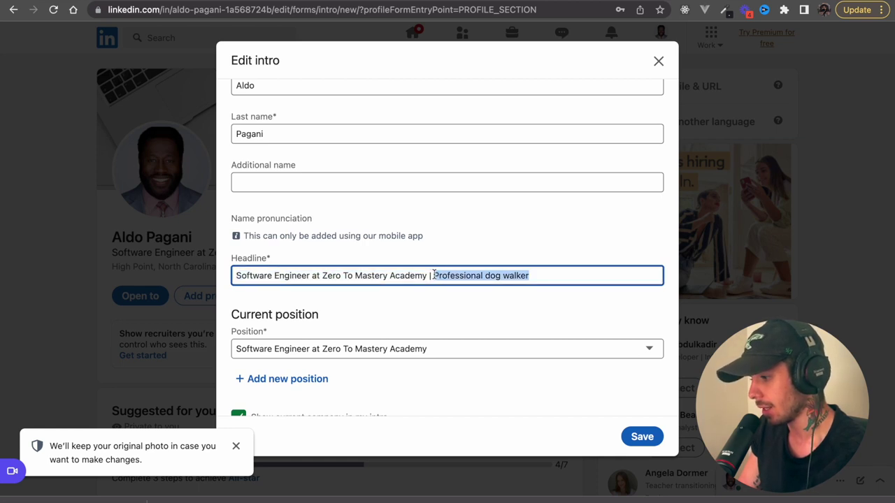
pyautogui.press('BackSpace')
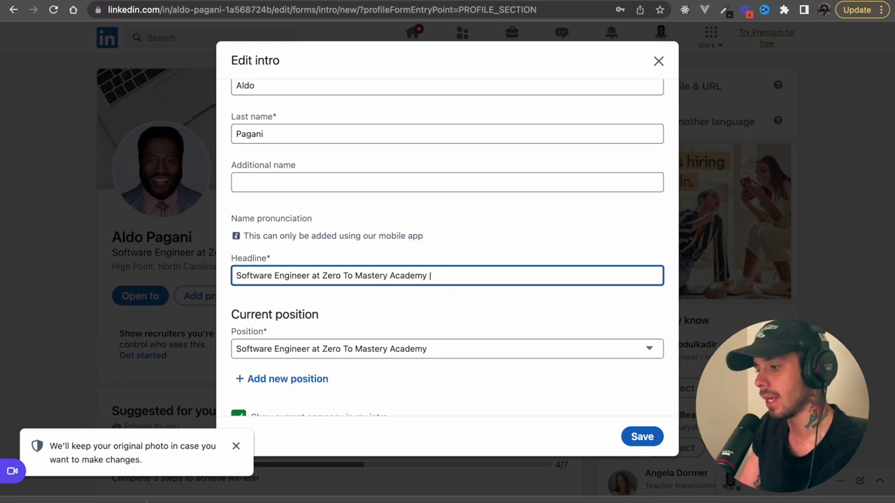
pyautogui.write('Prof')
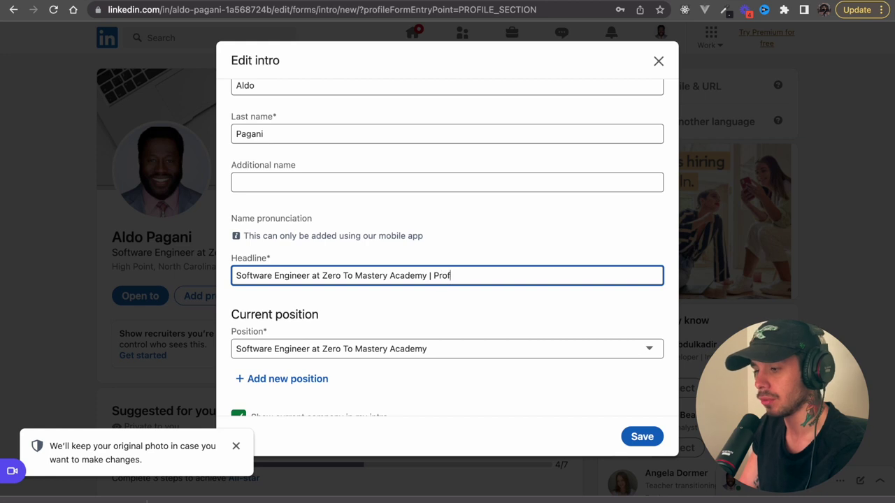
pyautogui.write('essional dog ')
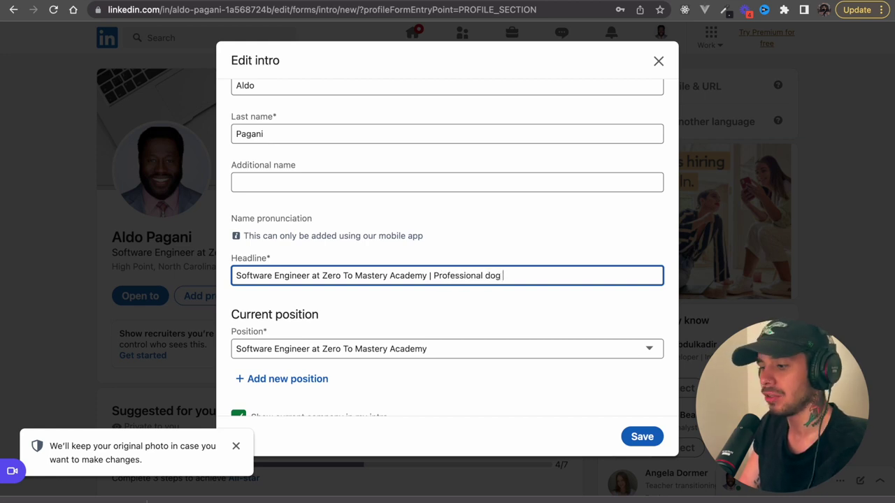
pyautogui.write('walker')
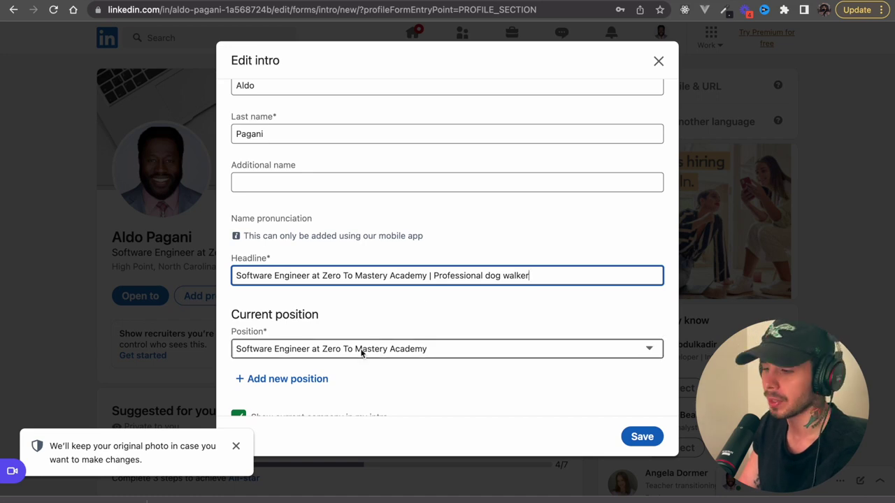
# - Scroll down the form and start adding a new education entry
pyautogui.scroll(-4, 361, 352)
pyautogui.scroll(-4, 361, 353)
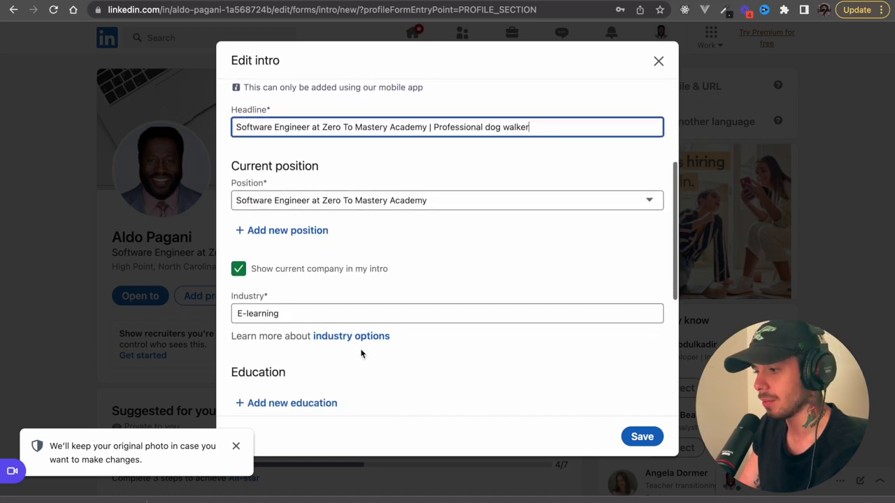
pyautogui.scroll(-5, 360, 353)
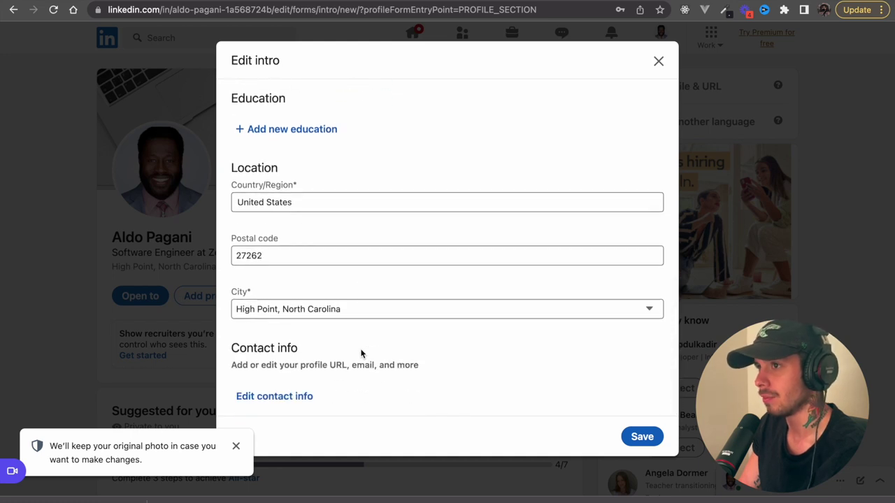
pyautogui.scroll(7, 361, 353)
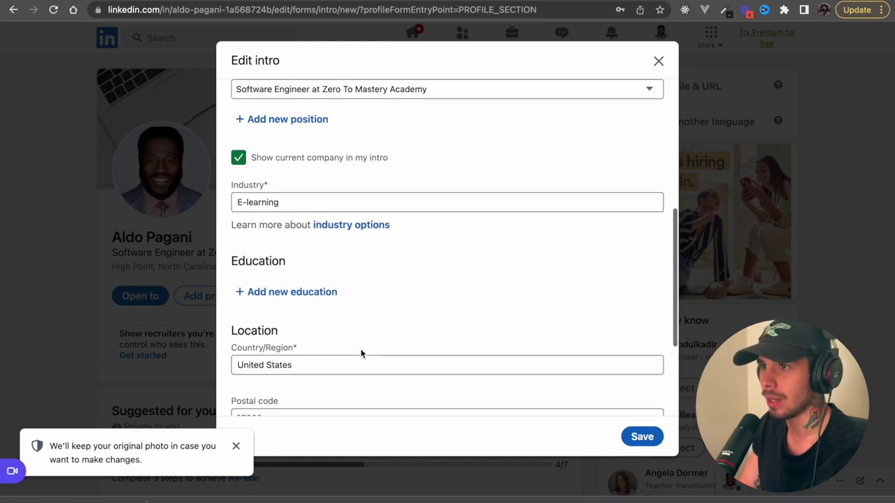
pyautogui.scroll(7, 361, 353)
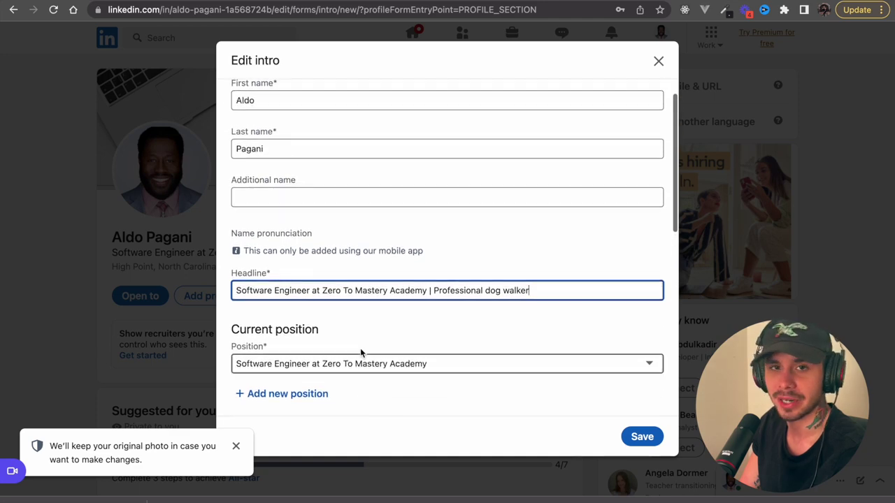
pyautogui.scroll(-4, 360, 353)
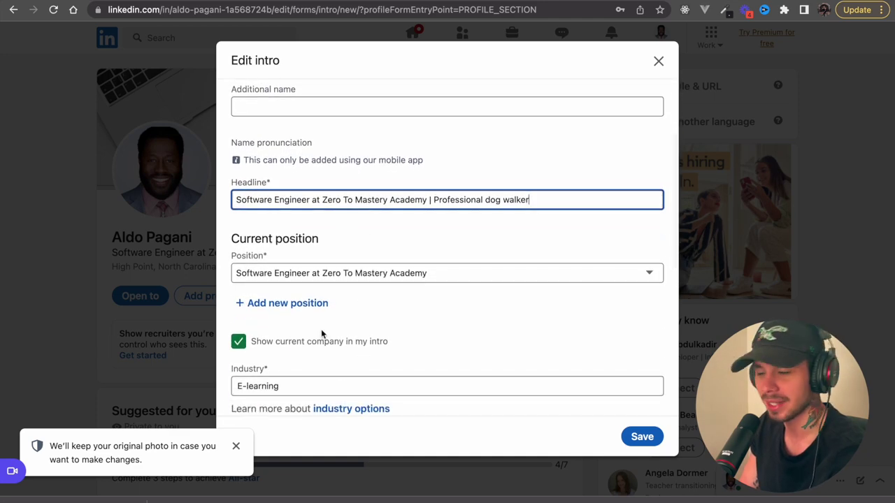
pyautogui.scroll(-3, 323, 411)
pyautogui.click(300, 392)
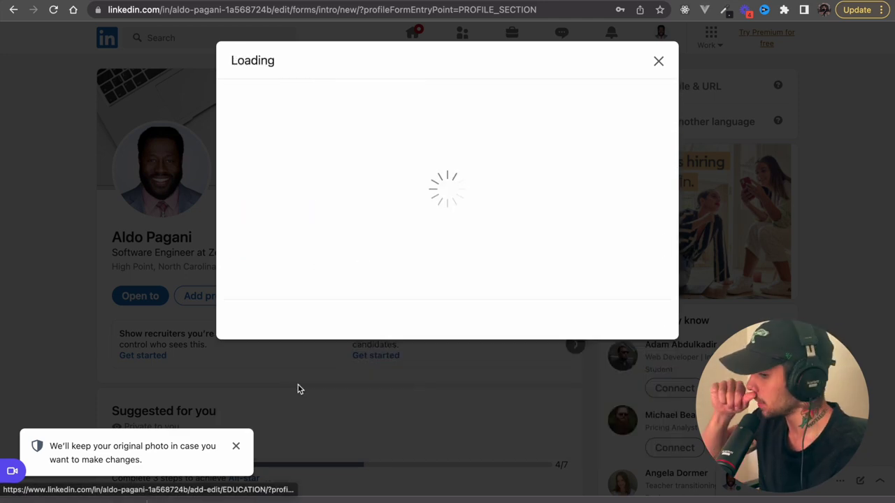
# - Enter Zero To Mastery Academy as school and Computer Software Engineering as field of study
pyautogui.click(396, 195)
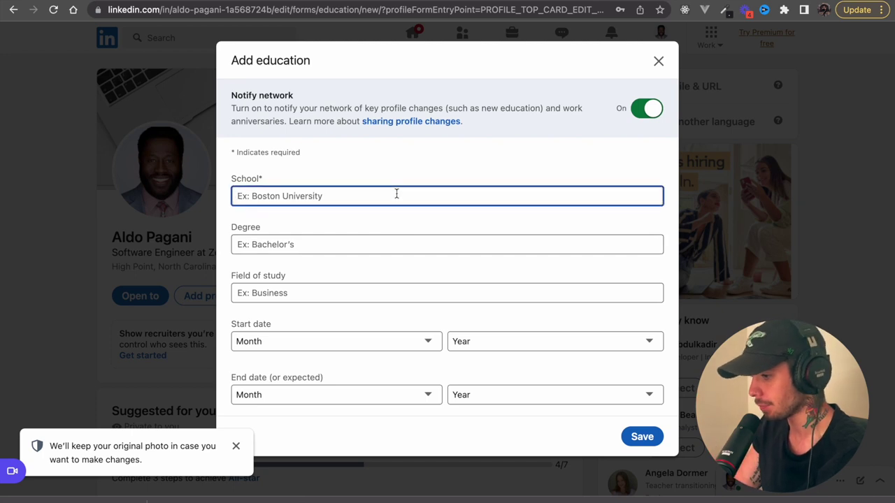
pyautogui.write('zero')
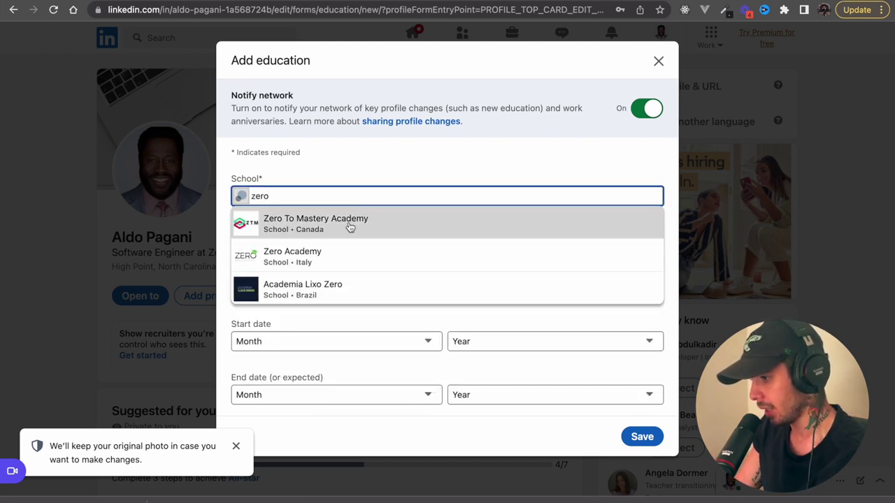
pyautogui.click(349, 226)
pyautogui.click(337, 242)
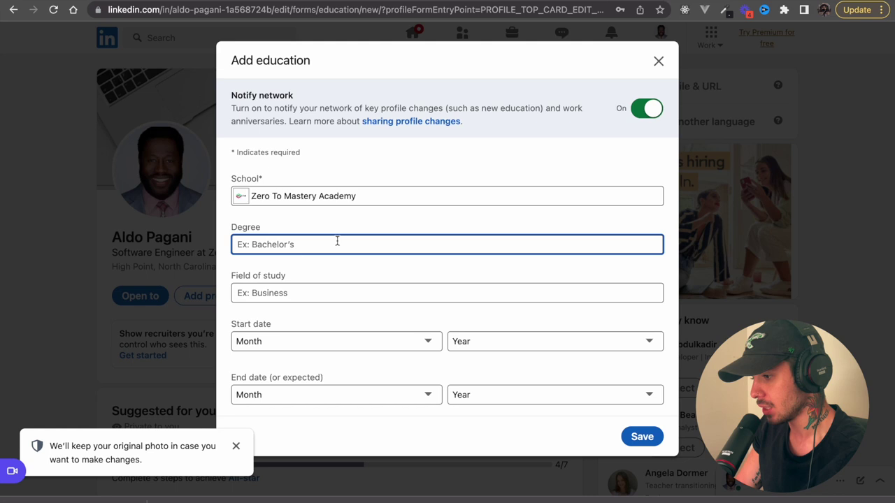
pyautogui.write('Softwa')
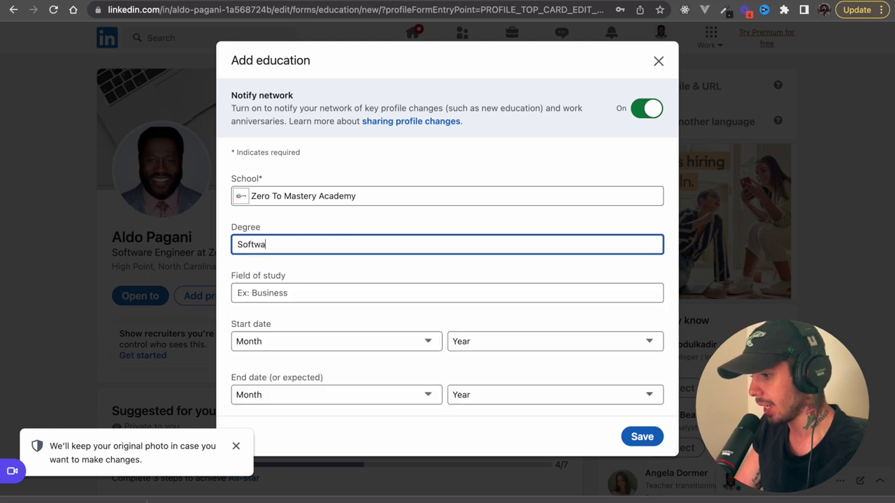
pyautogui.press('BackSpace')
pyautogui.click(317, 286)
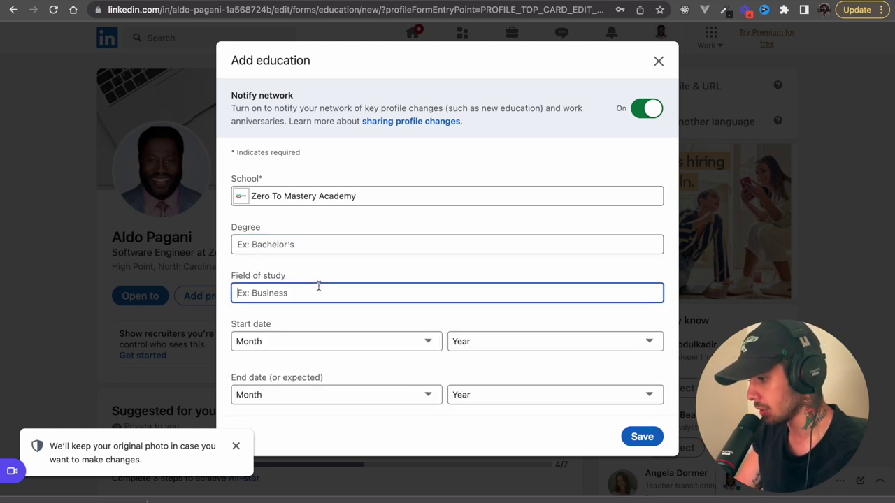
pyautogui.write('F')
pyautogui.press('BackSpace')
pyautogui.write('Sof')
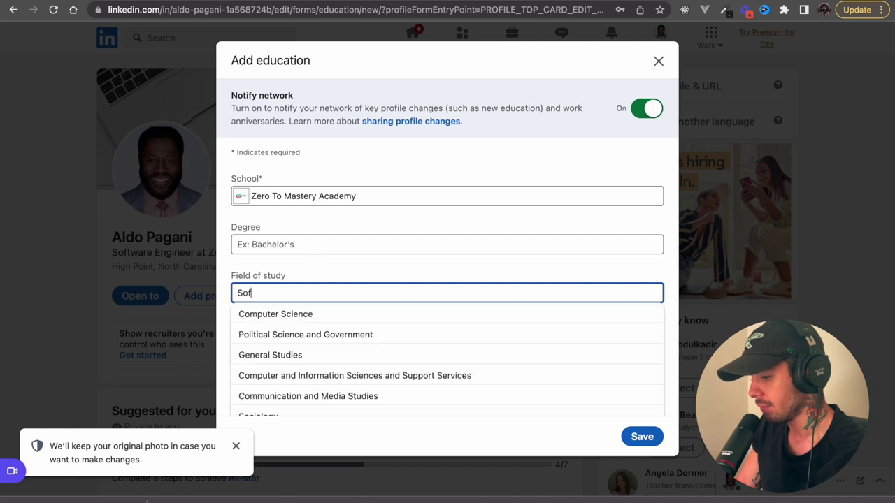
pyautogui.write('tware Engineerin')
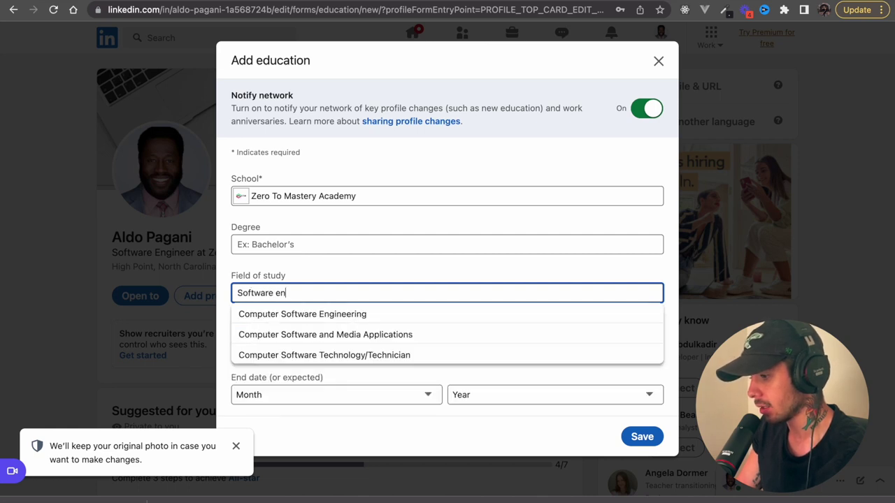
pyautogui.click(312, 315)
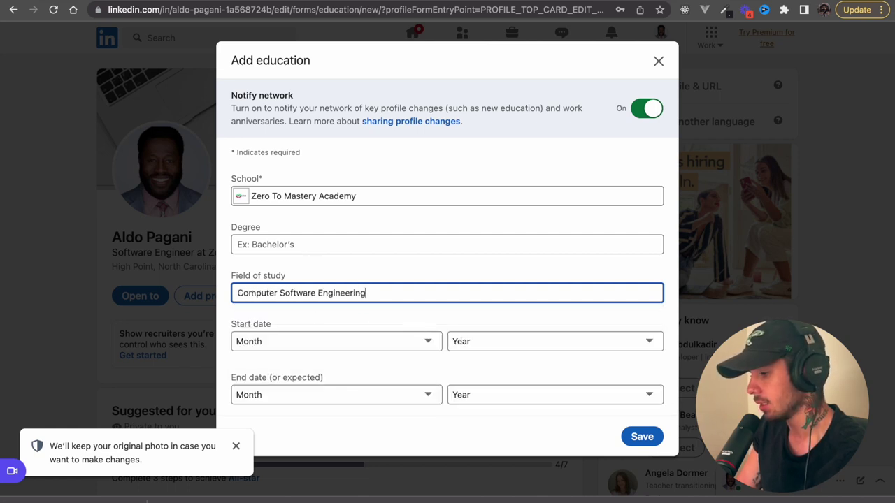
# - Set the education dates from January 2021 to February 2022
pyautogui.click(424, 341)
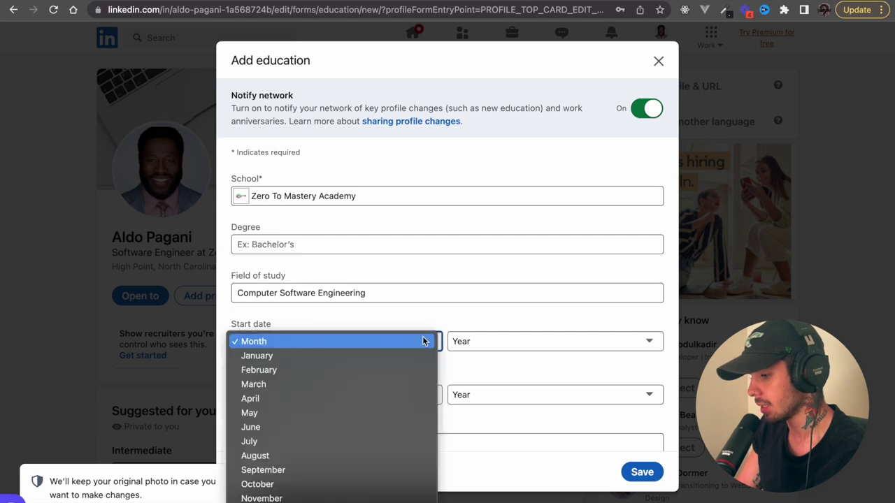
pyautogui.click(375, 355)
pyautogui.click(477, 342)
pyautogui.click(471, 372)
pyautogui.click(362, 393)
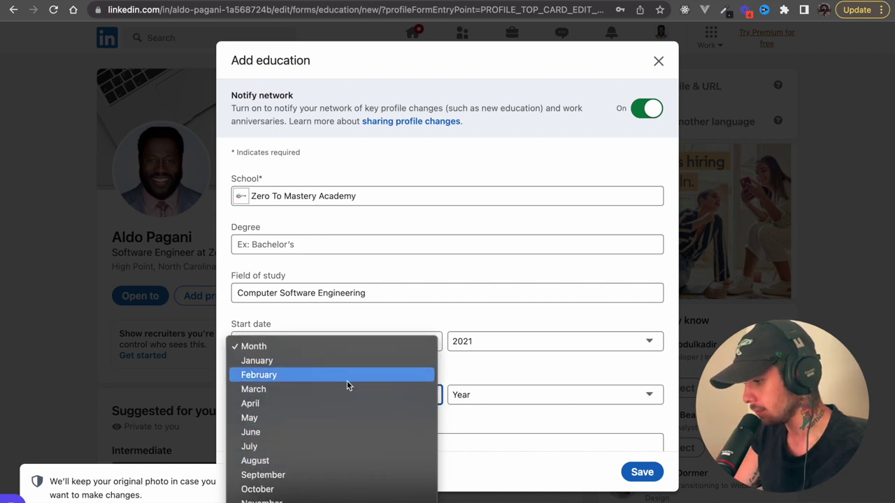
pyautogui.click(381, 374)
pyautogui.click(480, 395)
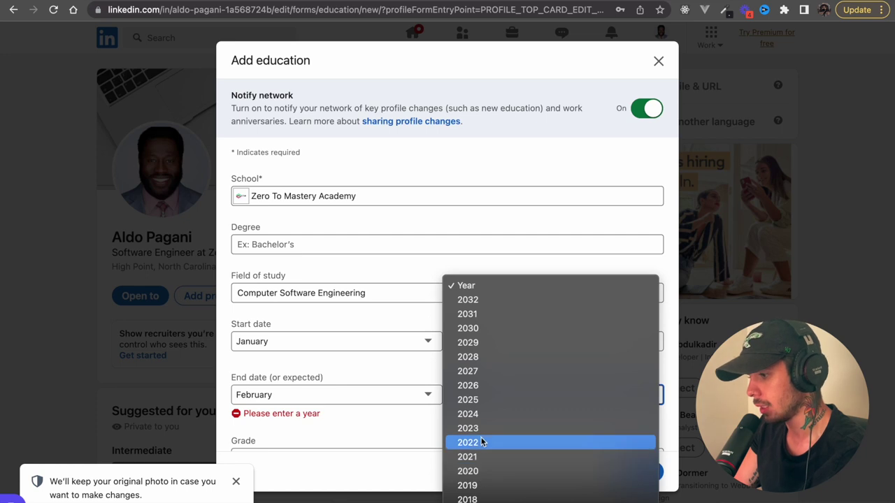
pyautogui.click(481, 443)
# - Write 'Completed several courses in front-end development.' under Activities and societies
pyautogui.scroll(-2, 423, 383)
pyautogui.scroll(-1, 425, 399)
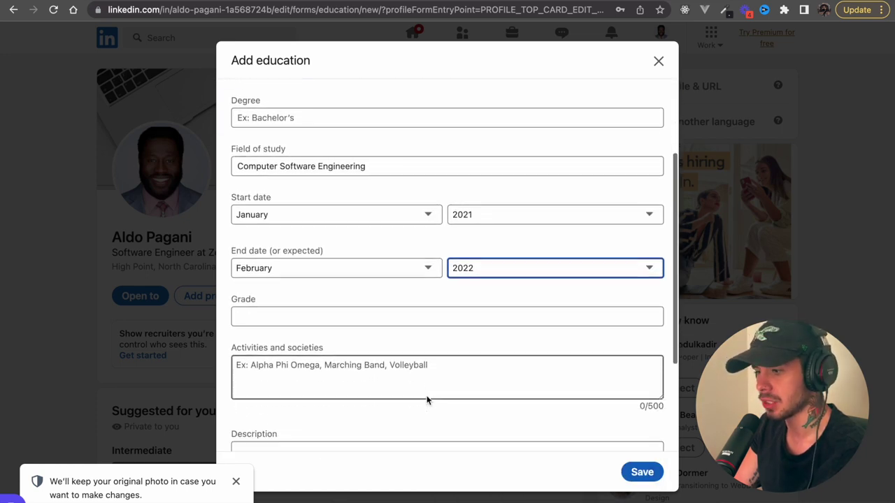
pyautogui.click(418, 376)
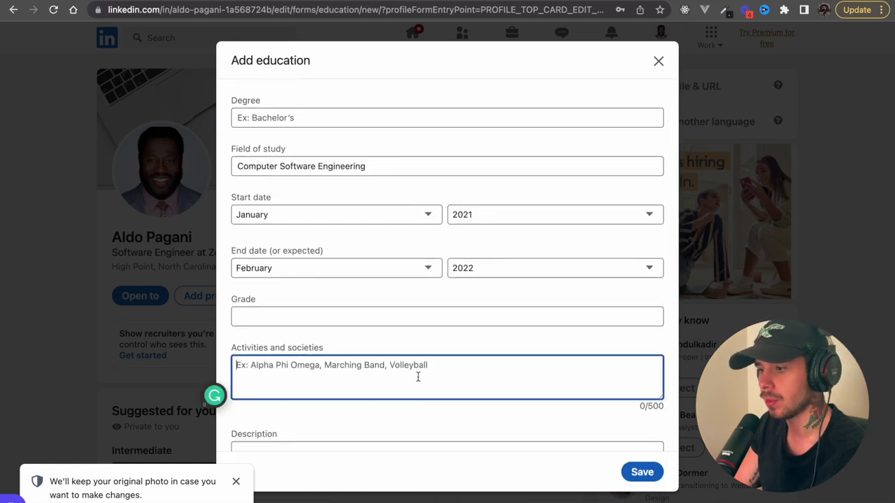
pyautogui.write('Completed ')
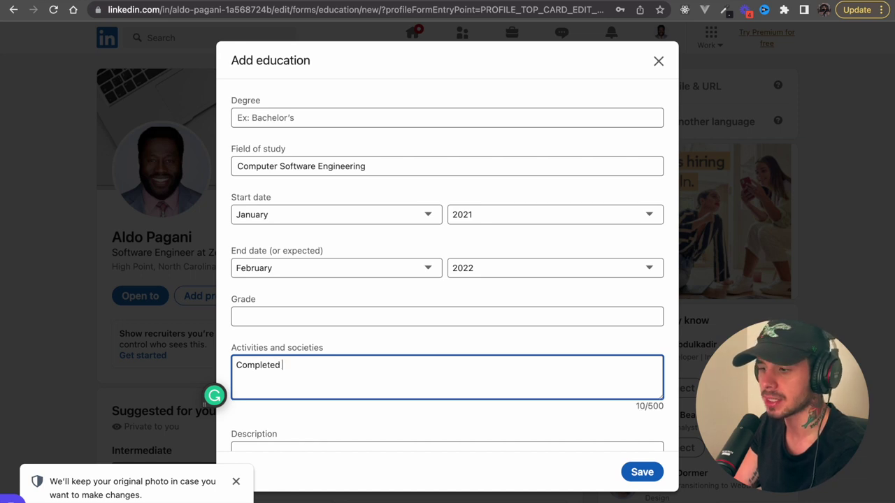
pyautogui.write('several co')
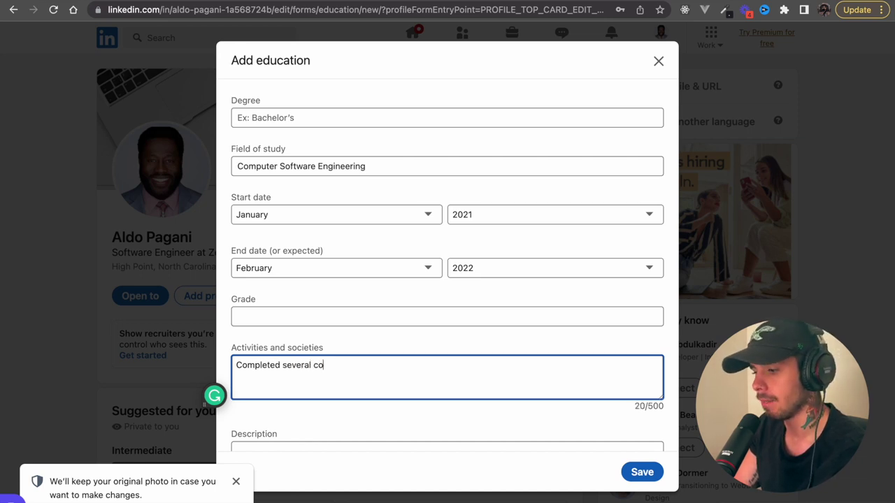
pyautogui.write('urses ')
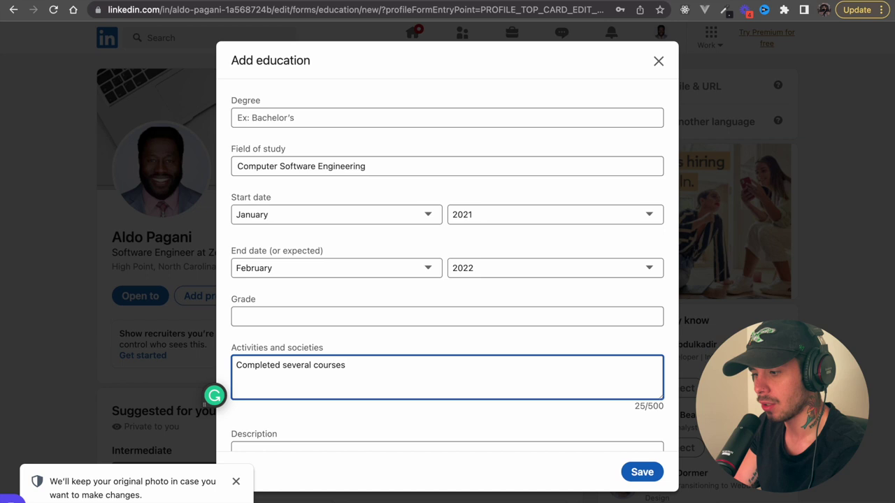
pyautogui.write('in ')
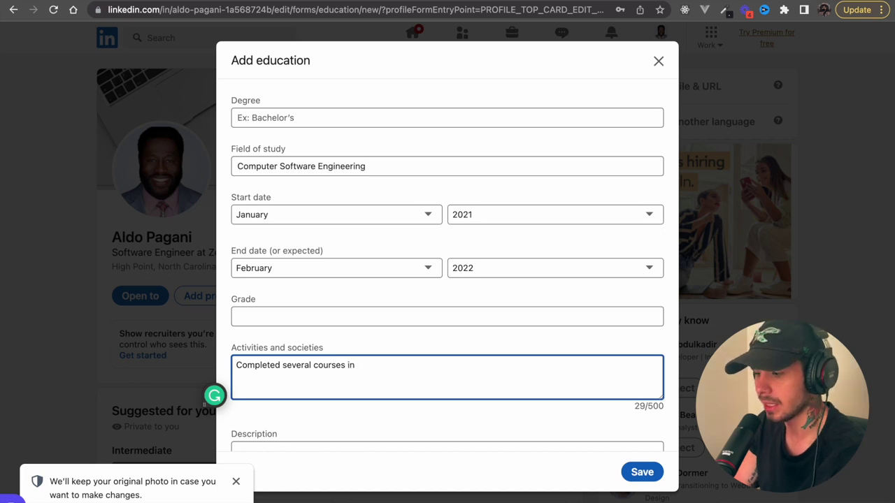
pyautogui.write('fro')
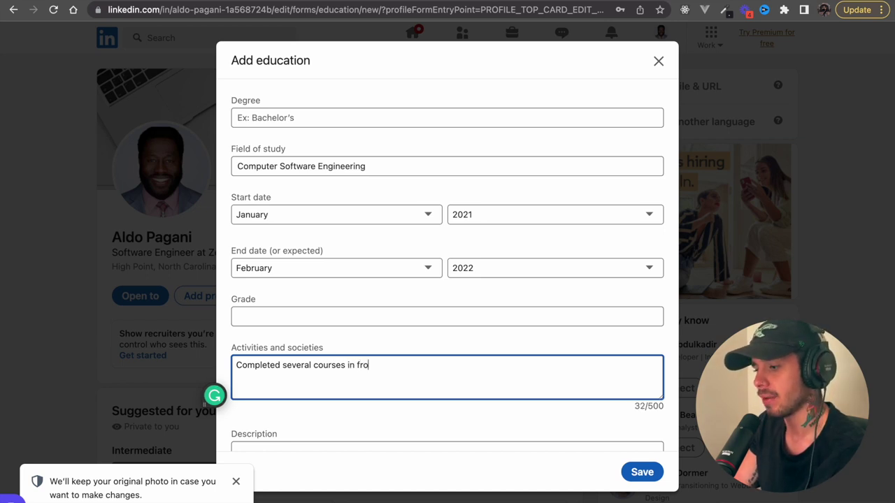
pyautogui.write('nt end develo')
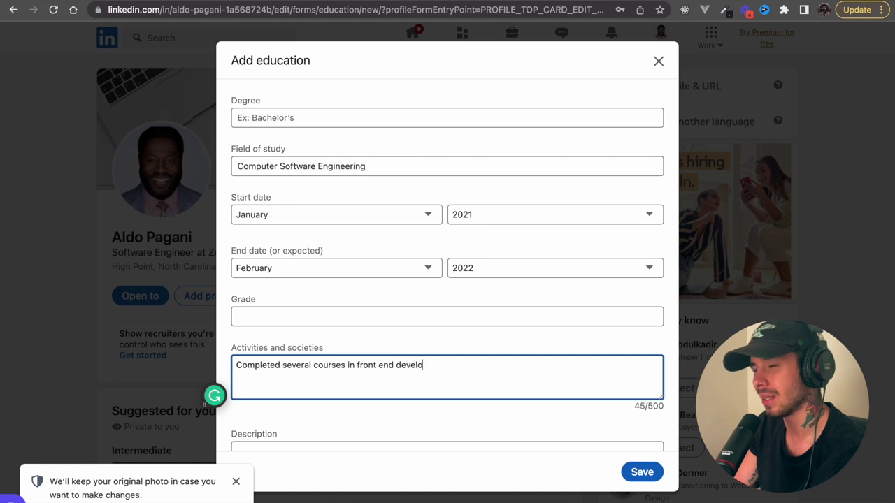
pyautogui.write('pment')
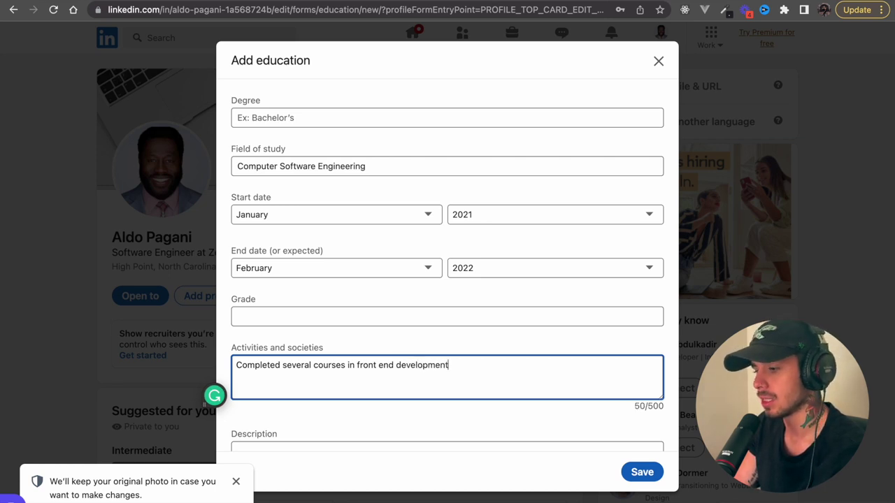
pyautogui.write('. E')
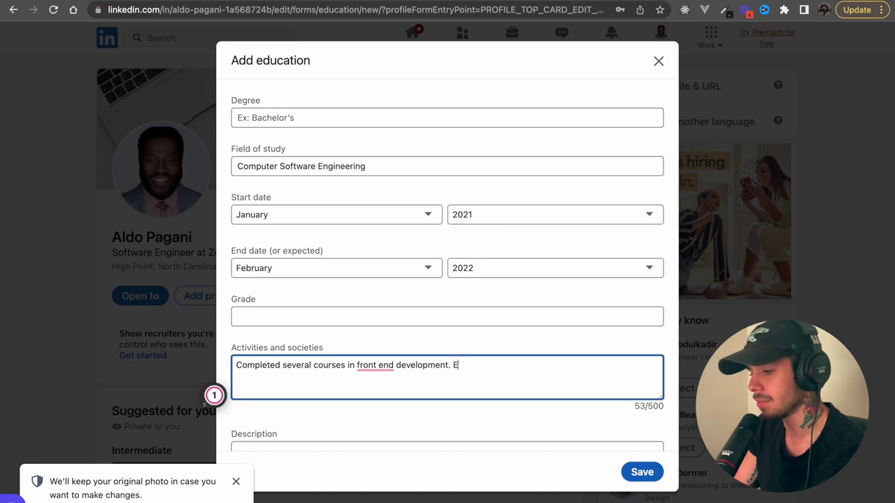
pyautogui.moveTo(376, 365)
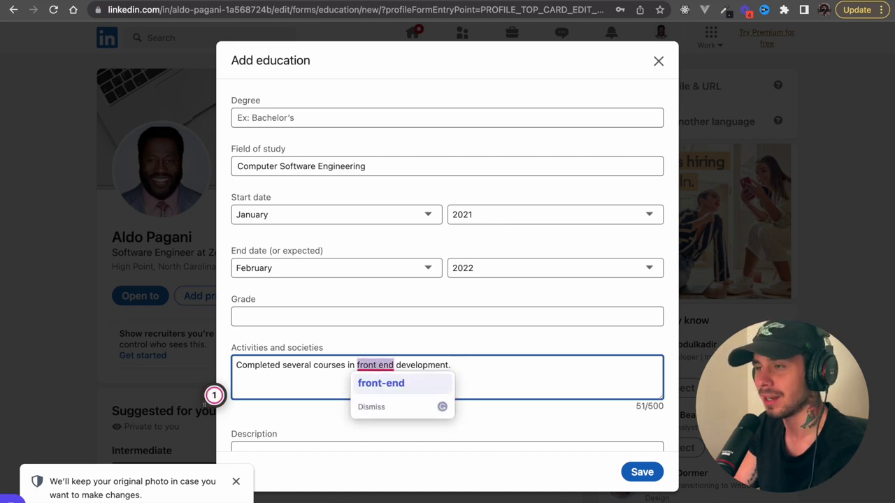
pyautogui.click(382, 408)
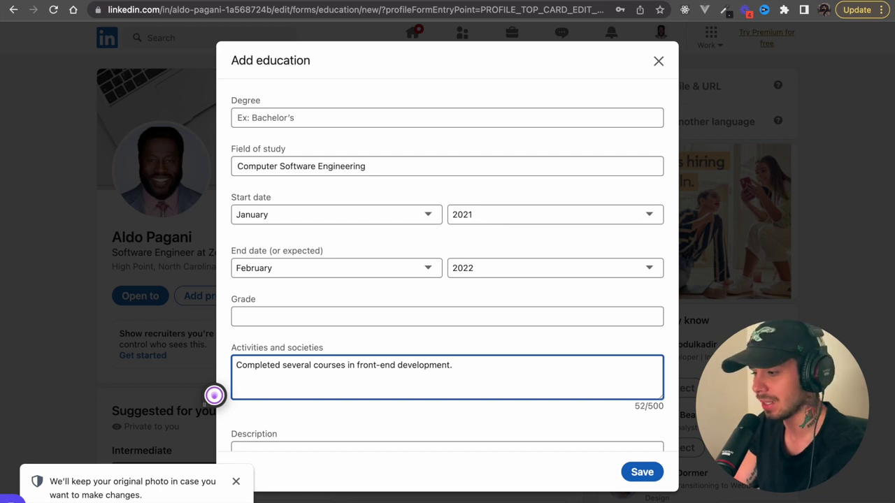
# - Move that sentence from Activities and societies into the Description
pyautogui.scroll(-2, 493, 385)
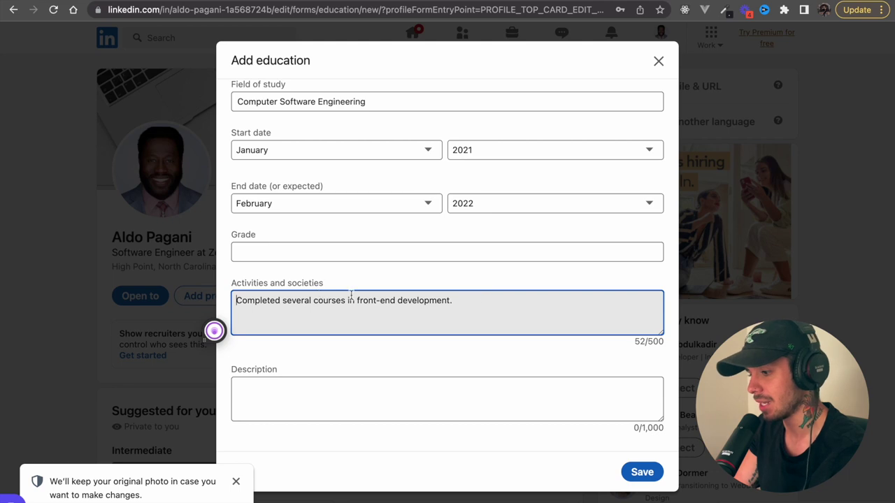
pyautogui.moveTo(465, 308); pyautogui.dragTo(215, 301)
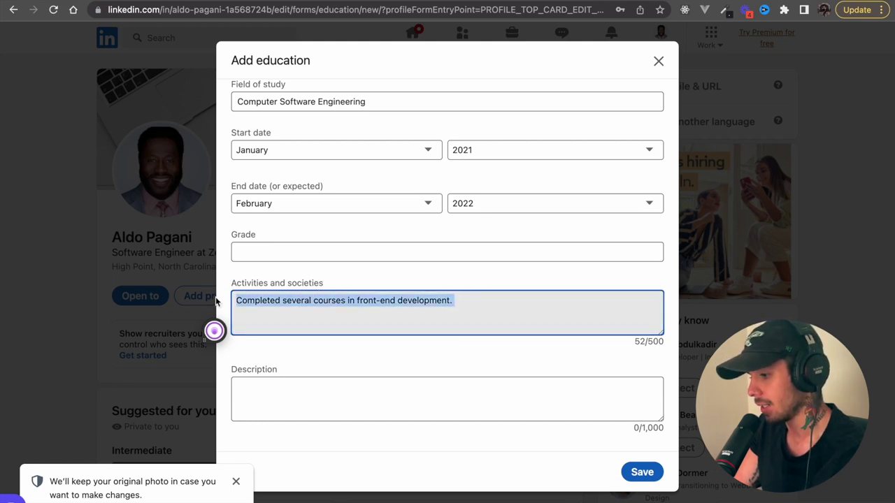
pyautogui.hotkey('ctrl', 'c')
pyautogui.click(250, 399)
pyautogui.hotkey('ctrl', 'v')
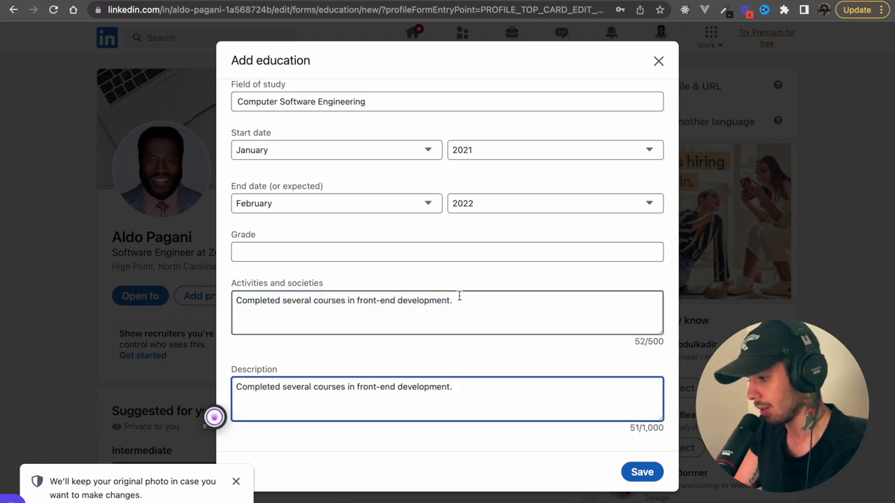
pyautogui.moveTo(459, 296); pyautogui.dragTo(235, 297)
pyautogui.press('BackSpace')
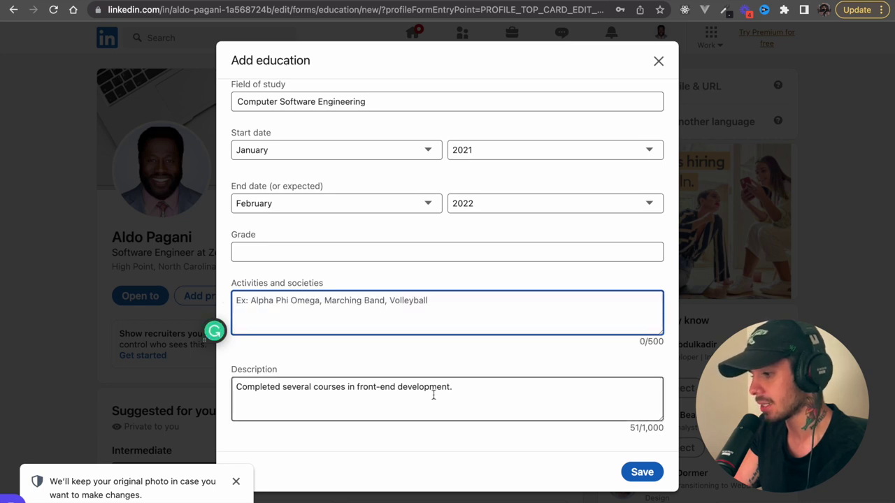
# - Add 'Ex. React complete bootcamp course' to the description, accepting the Bootcamp correction
pyautogui.click(496, 385)
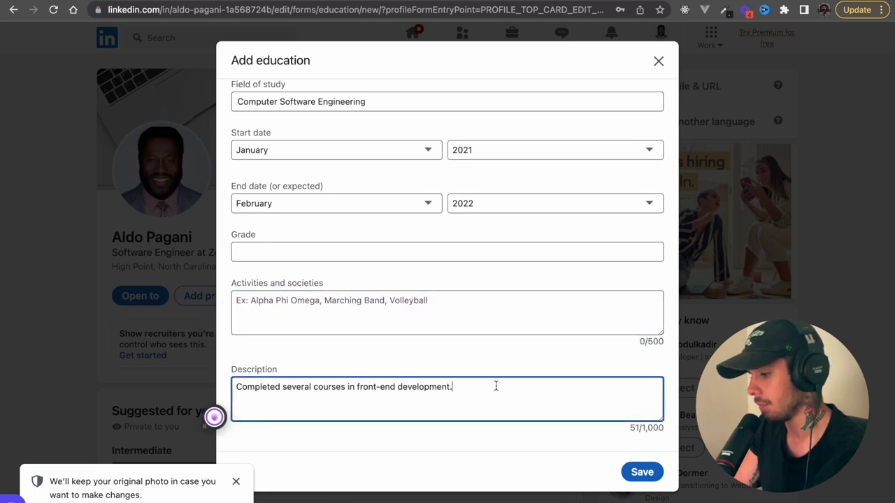
pyautogui.write('Ex. ')
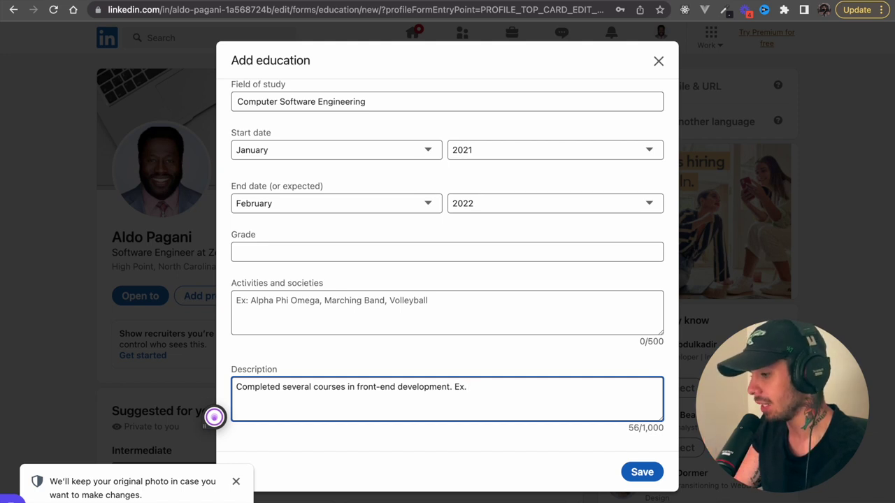
pyautogui.write('React,')
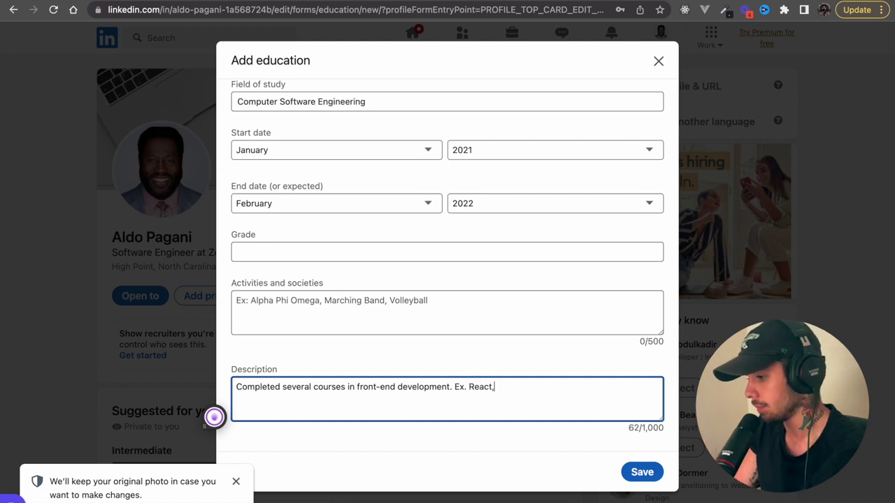
pyautogui.write(' Python')
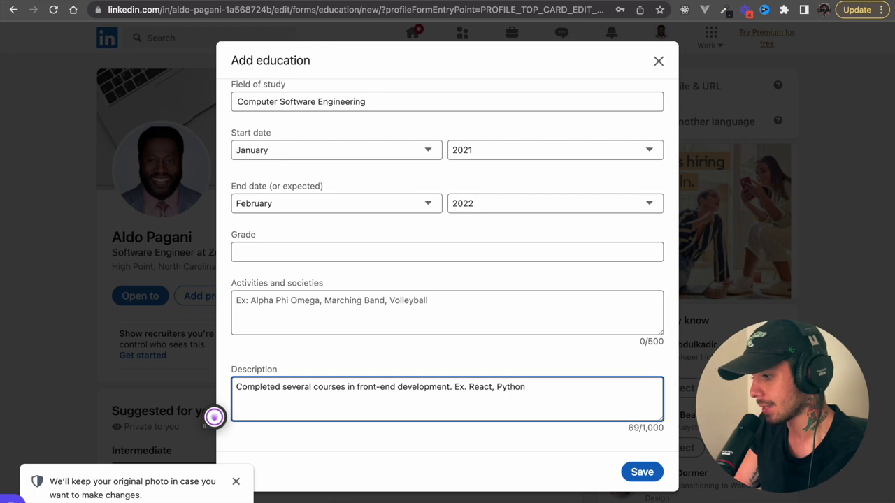
pyautogui.click(492, 388)
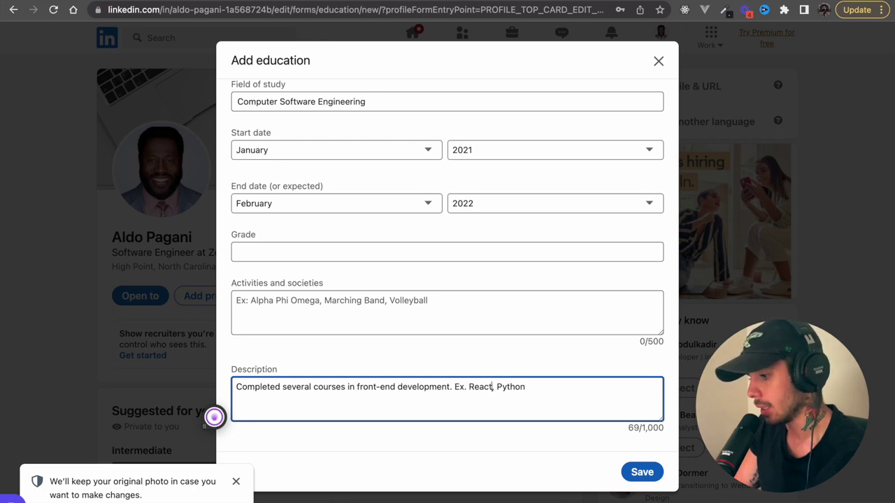
pyautogui.write('complete')
pyautogui.write(' bootcam')
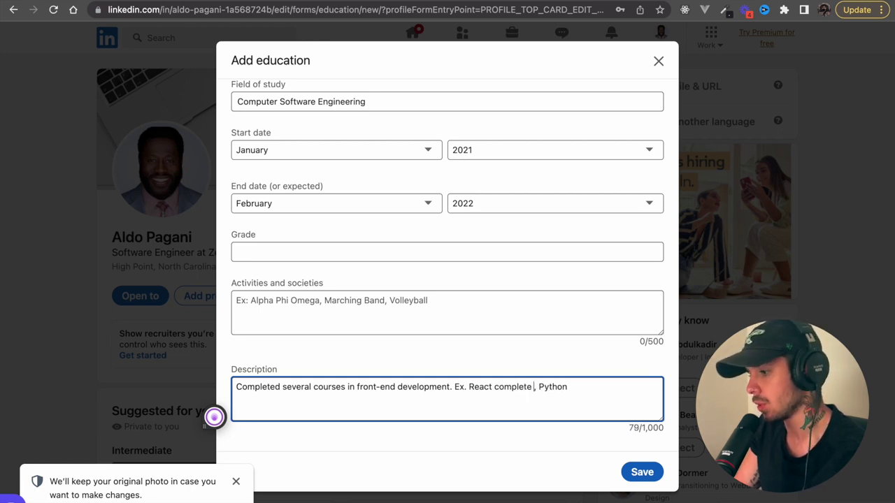
pyautogui.write('p course')
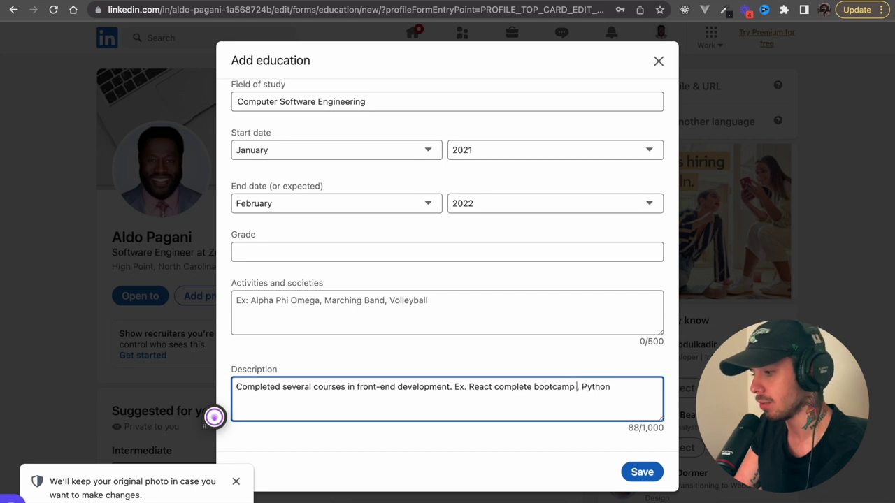
pyautogui.moveTo(553, 389)
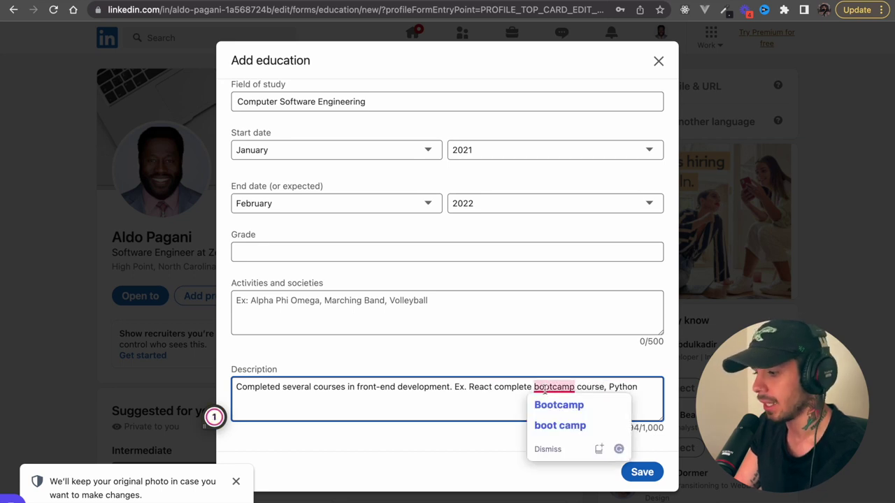
pyautogui.click(553, 409)
# - Drop ', Python', capitalise to 'React Complete Bootcamp Course', and save the entry
pyautogui.click(662, 387)
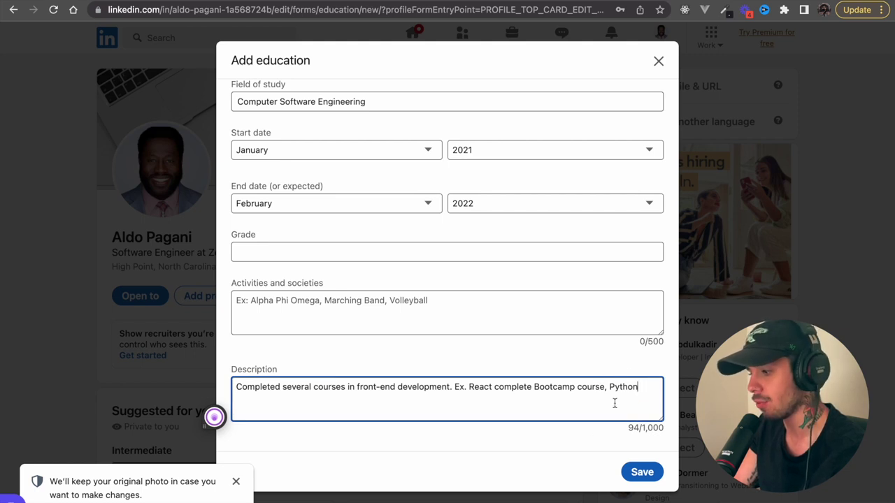
pyautogui.click(643, 386)
pyautogui.moveTo(643, 387); pyautogui.dragTo(606, 386)
pyautogui.press('BackSpace')
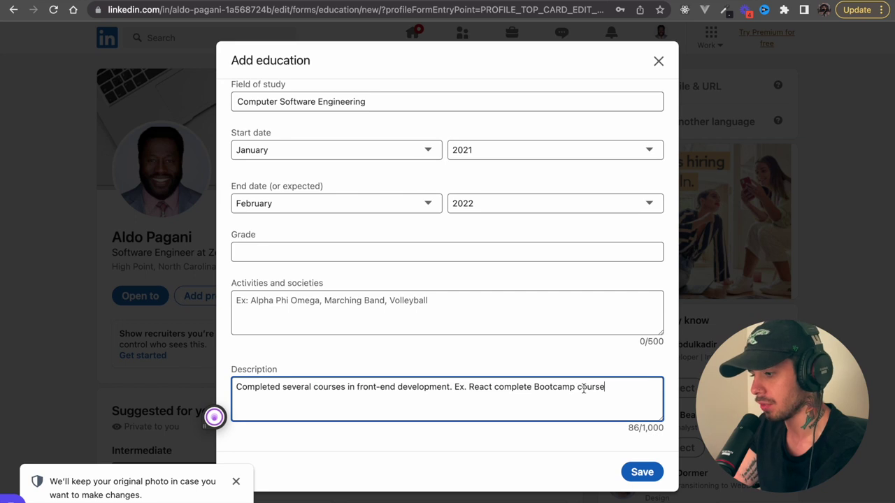
pyautogui.doubleClick(583, 388)
pyautogui.write('Course')
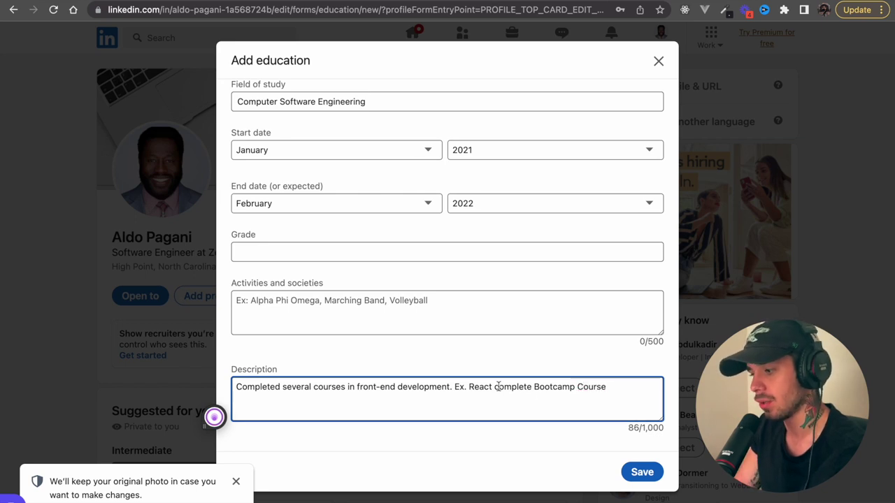
pyautogui.doubleClick(511, 387)
pyautogui.write('Complete')
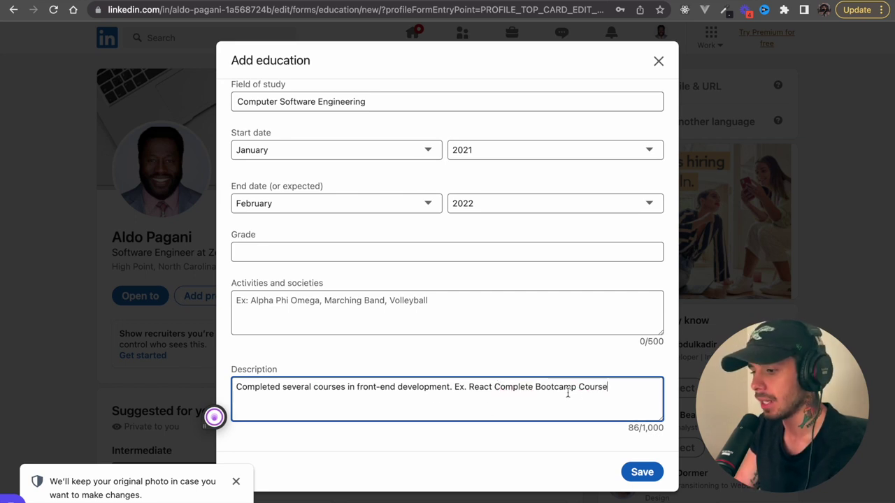
pyautogui.click(635, 472)
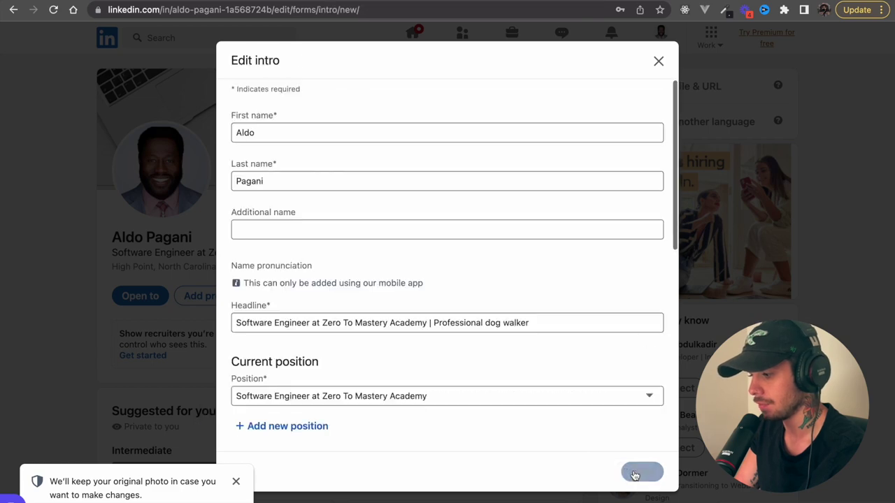
# - Open the contact info form and follow its Profile URL link to Public profile settings
pyautogui.scroll(-4, 520, 334)
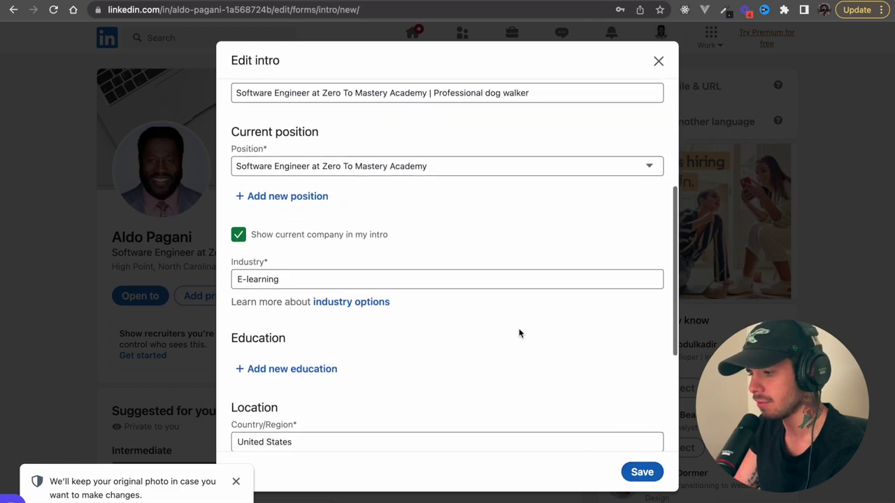
pyautogui.scroll(-4, 520, 334)
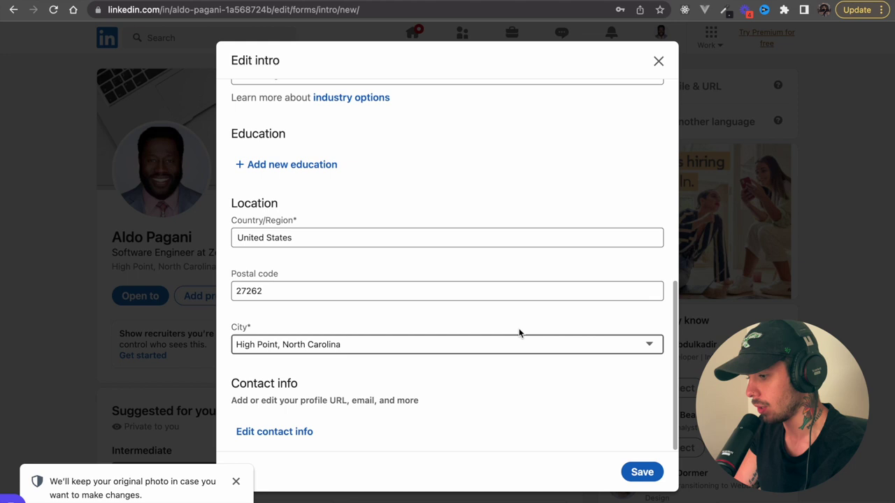
pyautogui.click(298, 430)
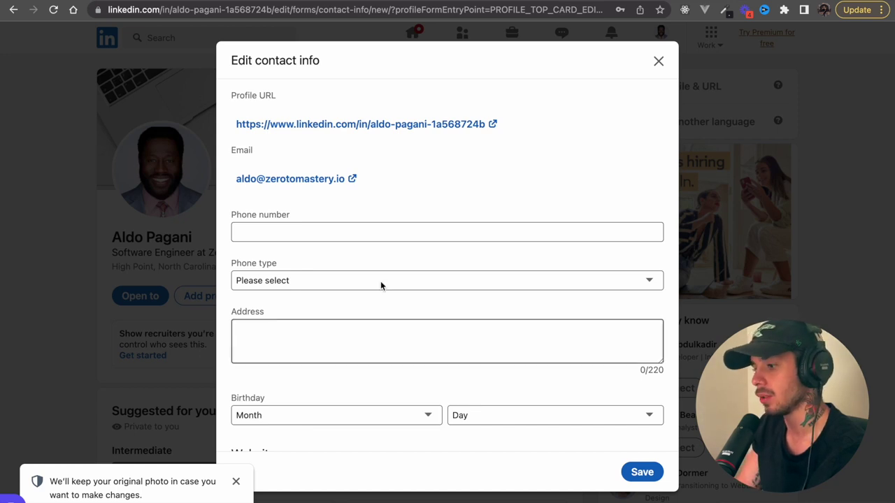
pyautogui.click(380, 233)
pyautogui.scroll(-1, 384, 218)
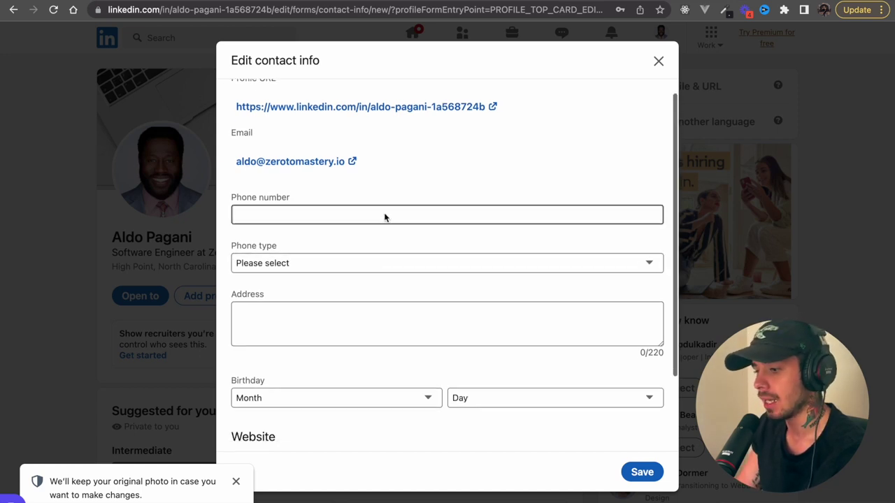
pyautogui.scroll(1, 464, 112)
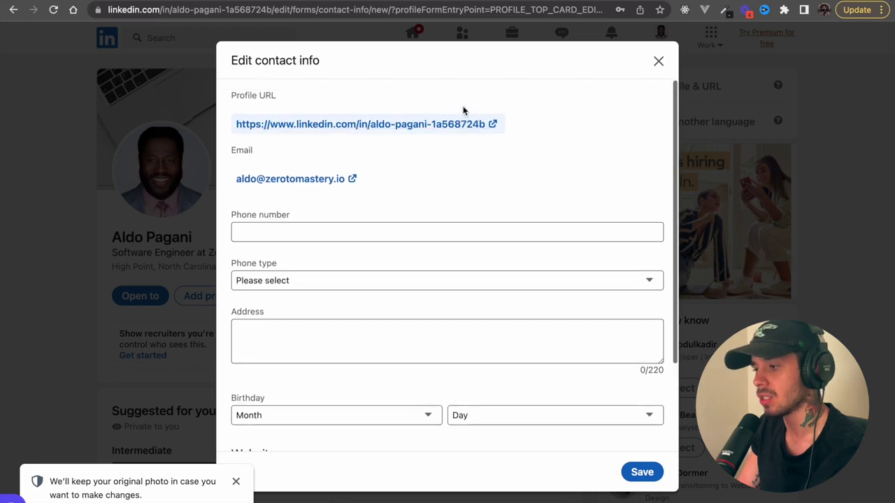
pyautogui.click(462, 120)
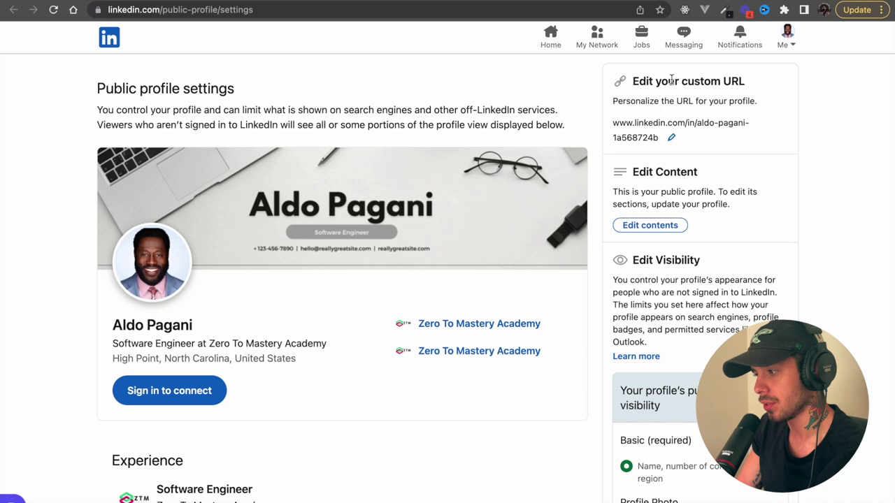
# - Replace the custom URL with a name-based handle, adding 2 because it was taken, and save
pyautogui.click(671, 136)
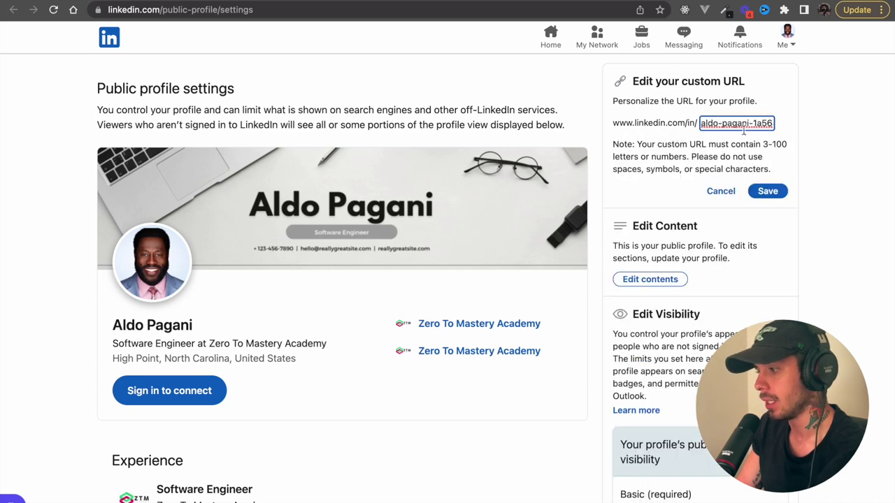
pyautogui.moveTo(773, 122); pyautogui.dragTo(686, 123)
pyautogui.press('BackSpace')
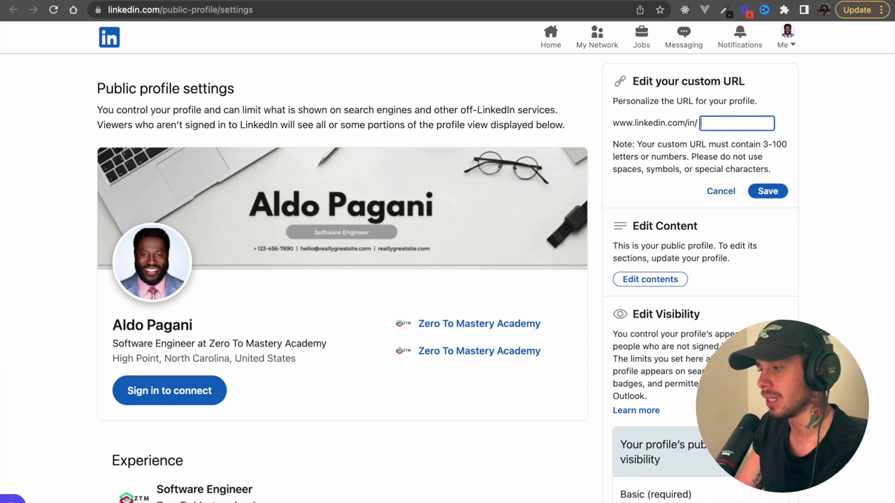
pyautogui.write('aldopaganio')
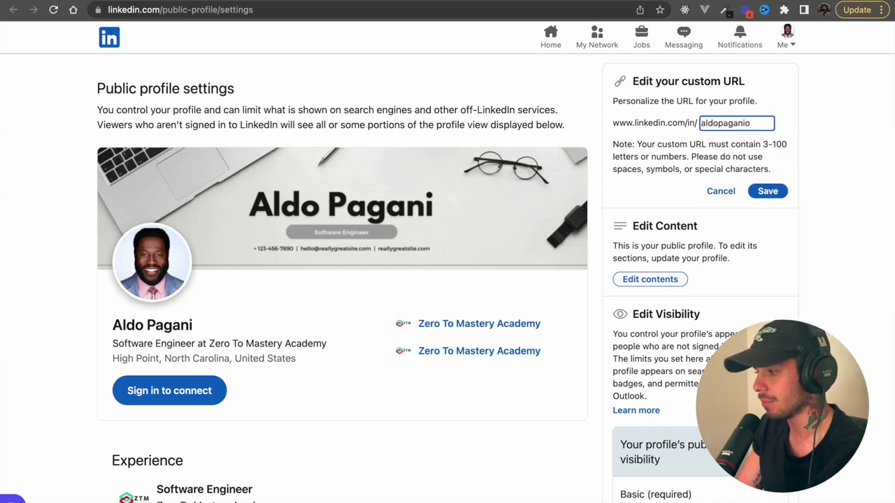
pyautogui.press('BackSpace')
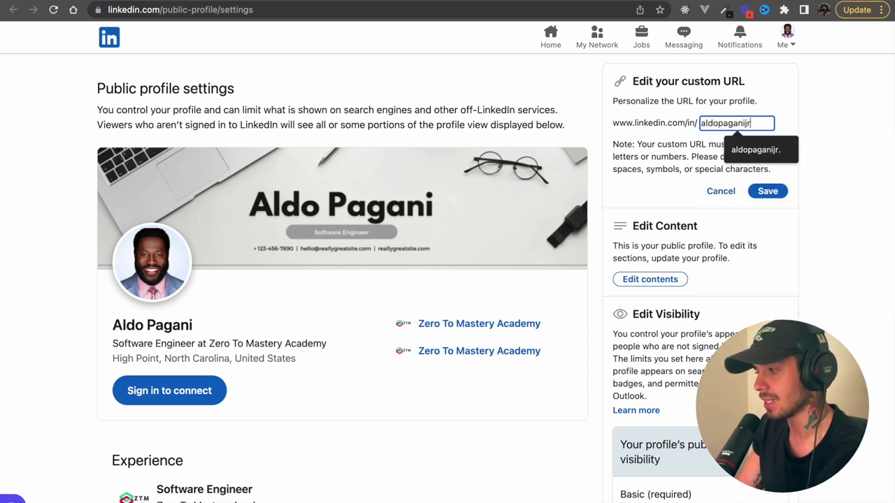
pyautogui.write('jr')
pyautogui.click(864, 153)
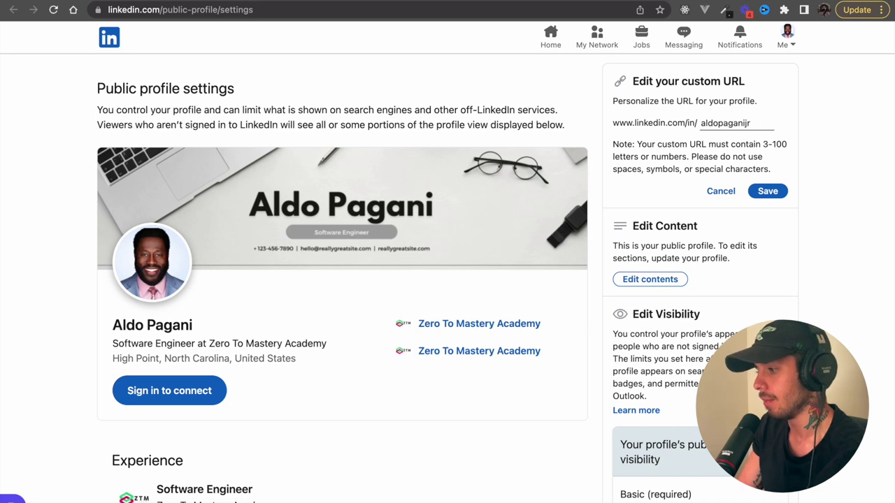
pyautogui.click(767, 192)
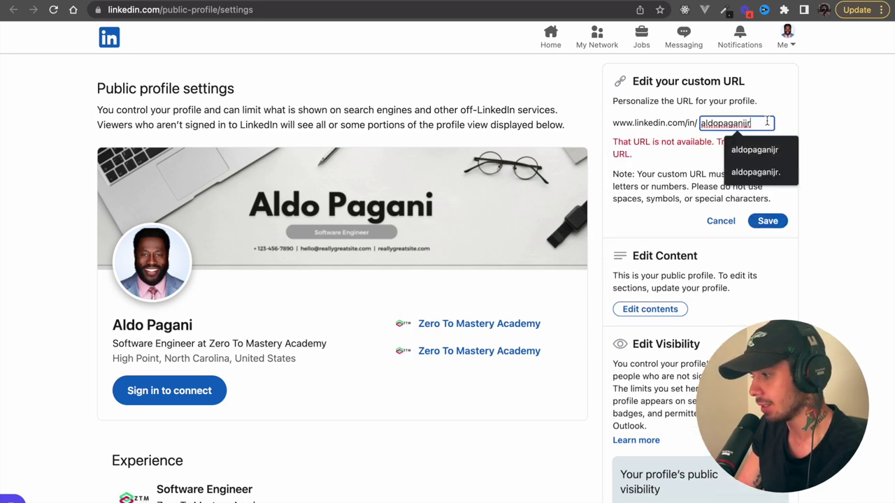
pyautogui.write('2')
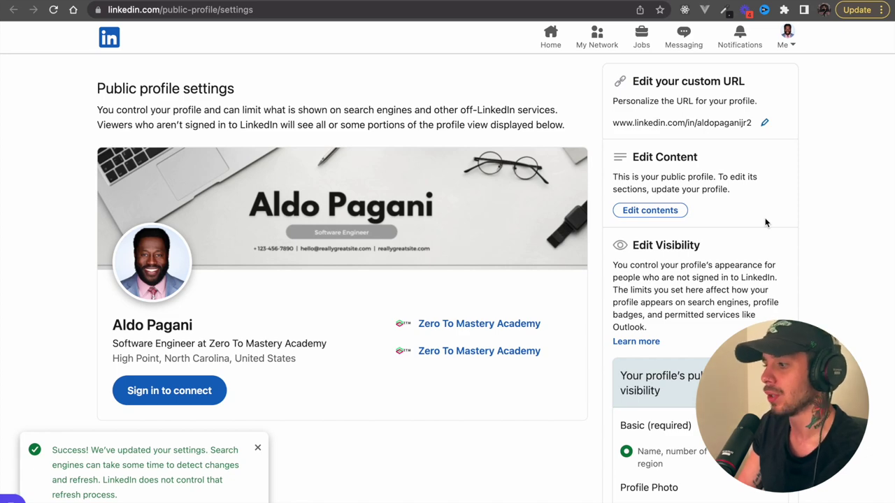
# - Copy the new profile URL and load it in a new browser tab
pyautogui.scroll(-1, 766, 222)
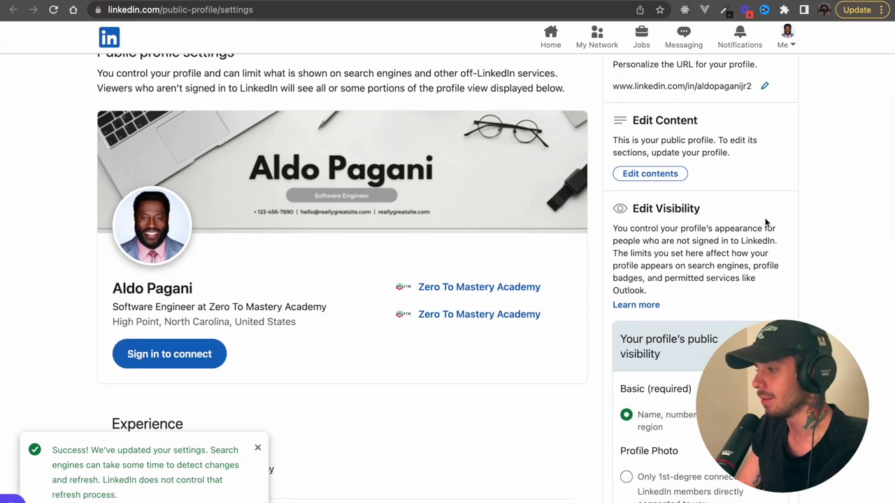
pyautogui.moveTo(750, 87); pyautogui.dragTo(614, 84)
pyautogui.press('super+c')
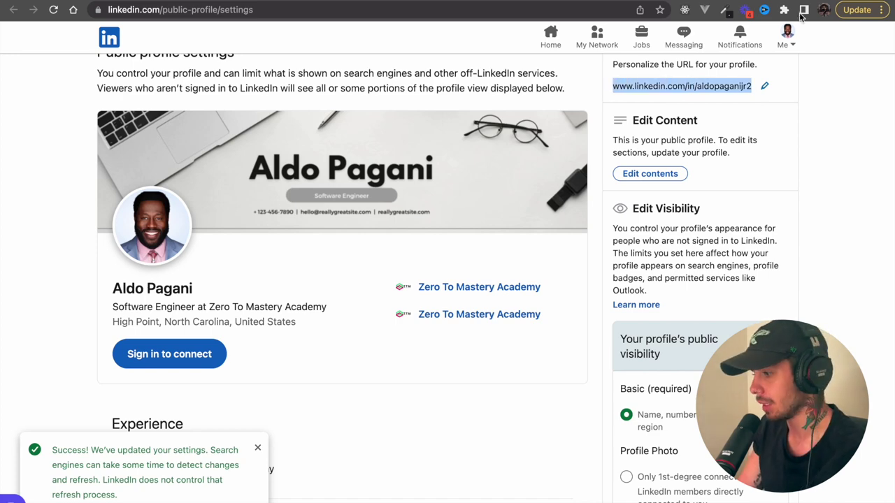
pyautogui.press('super+t')
pyautogui.press('super+v')
pyautogui.press('Return')
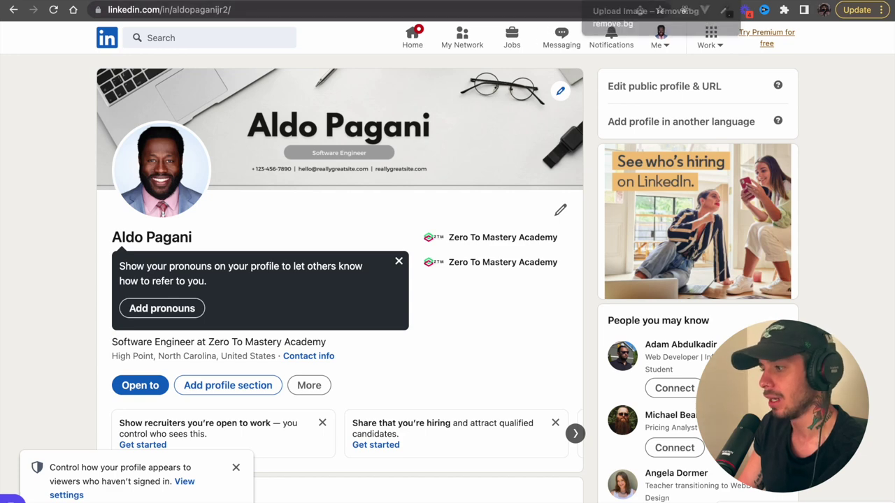
# - Leave the leftover Canva design and look through the Edit intro form
pyautogui.click(462, 0)
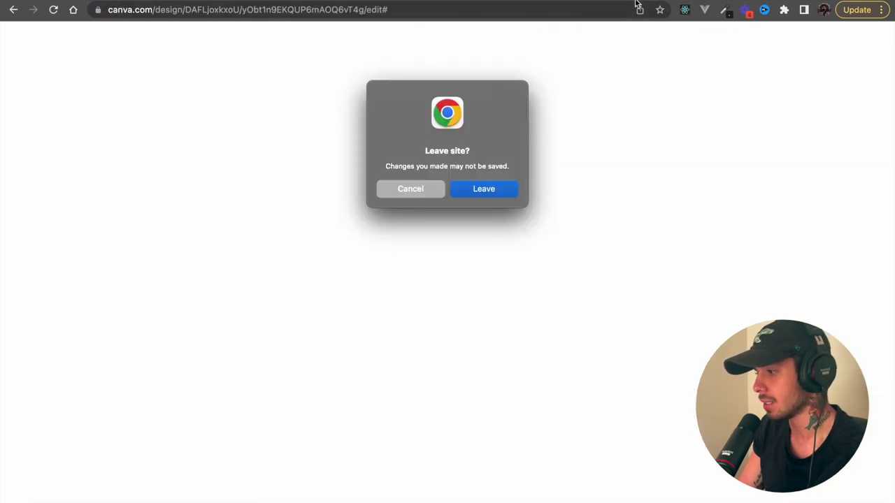
pyautogui.click(484, 189)
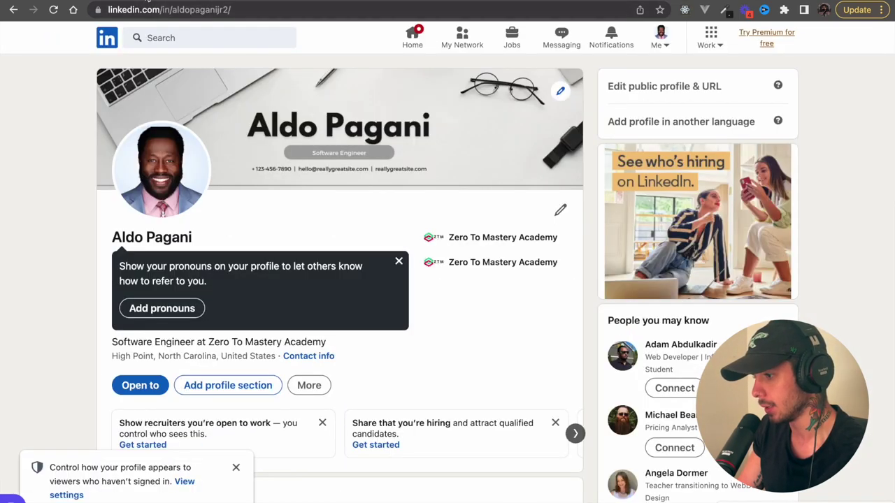
pyautogui.click(193, 308)
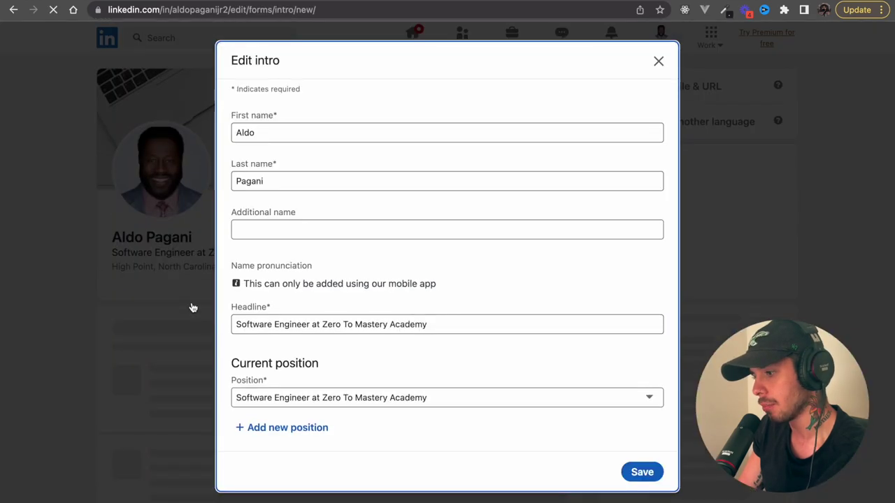
pyautogui.scroll(-4, 279, 366)
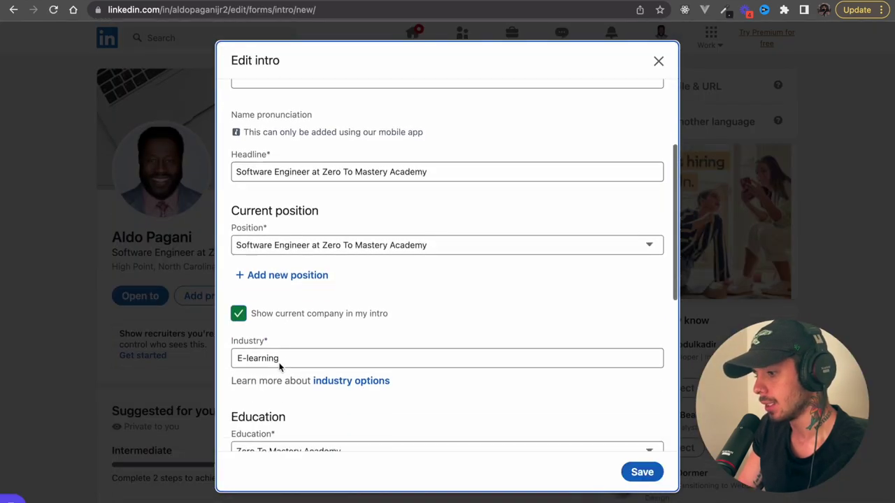
pyautogui.scroll(-10, 280, 366)
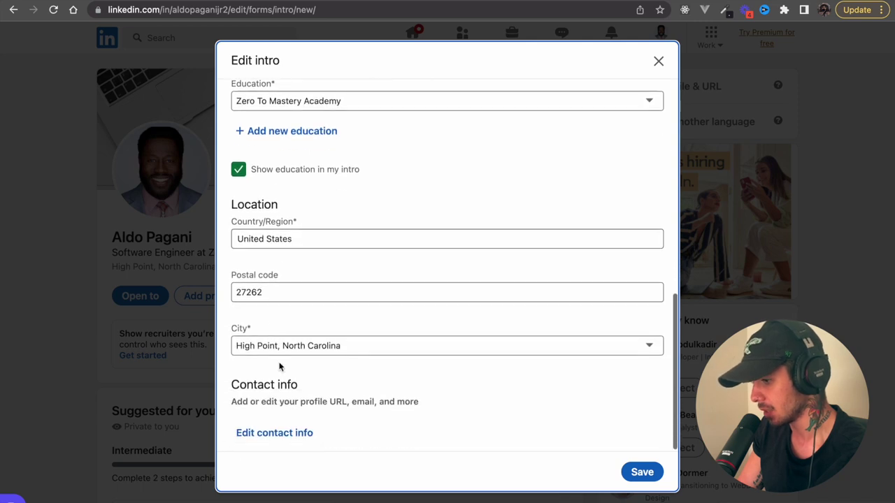
pyautogui.scroll(3, 279, 366)
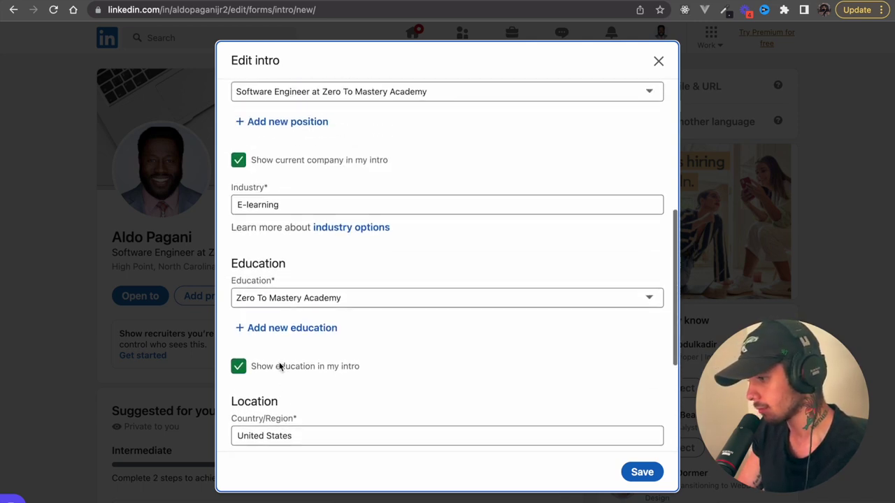
pyautogui.scroll(5, 280, 366)
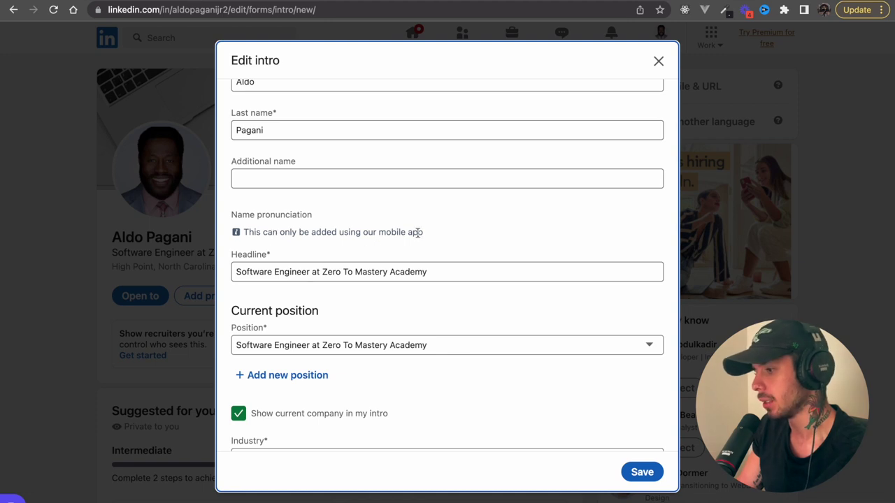
pyautogui.moveTo(417, 233); pyautogui.dragTo(255, 227)
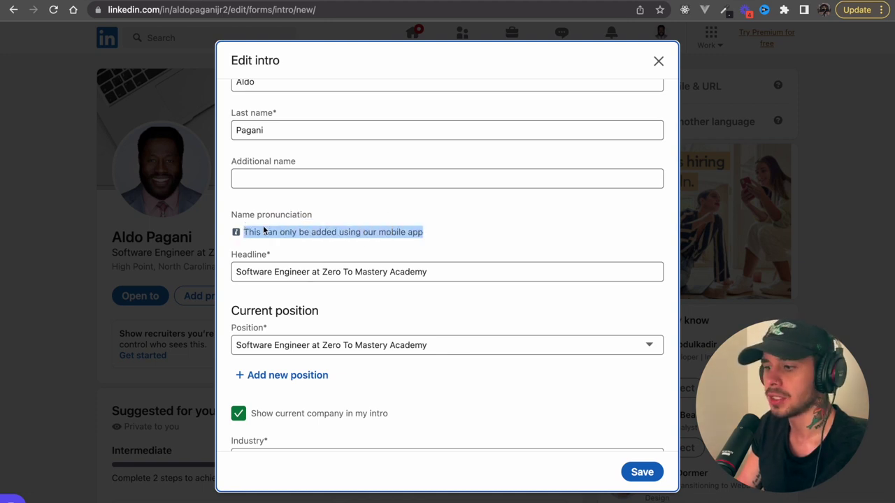
pyautogui.click(427, 216)
# - Open the Edit contact info form and select its phone number field
pyautogui.scroll(-5, 427, 213)
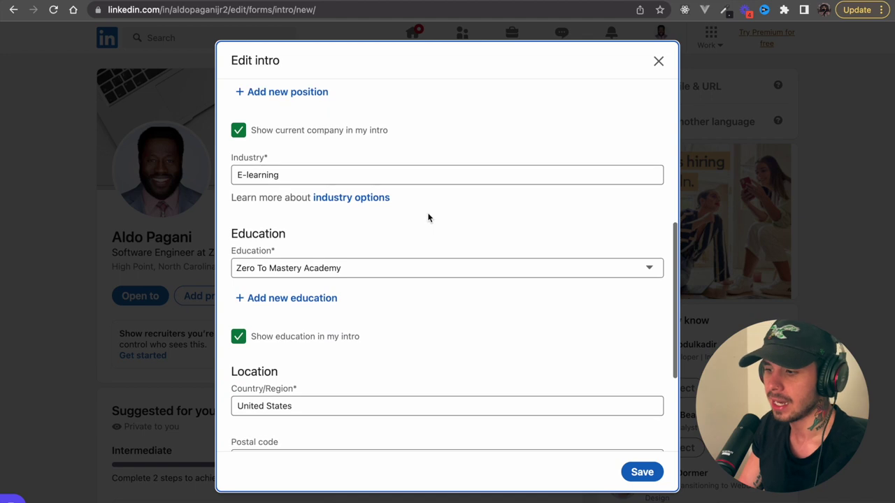
pyautogui.scroll(-3, 428, 217)
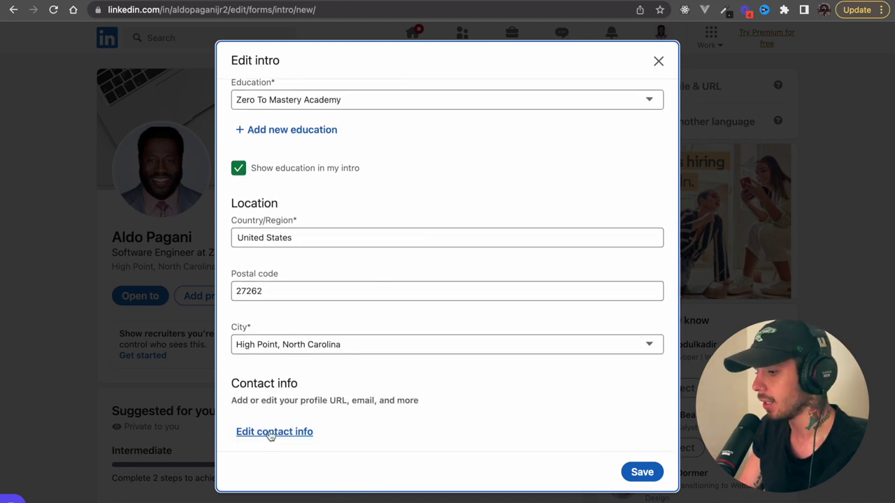
pyautogui.click(271, 432)
pyautogui.click(343, 231)
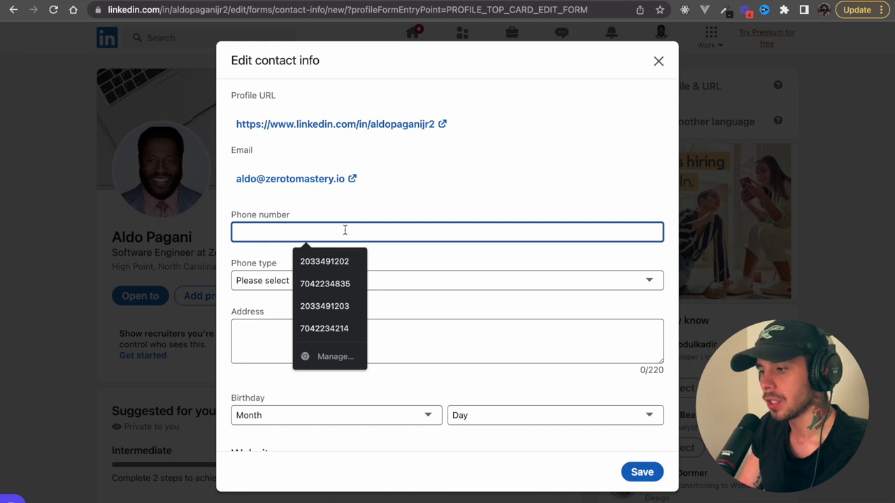
# - Fill in the saved phone number from autofill and set its type to Mobile
pyautogui.click(335, 262)
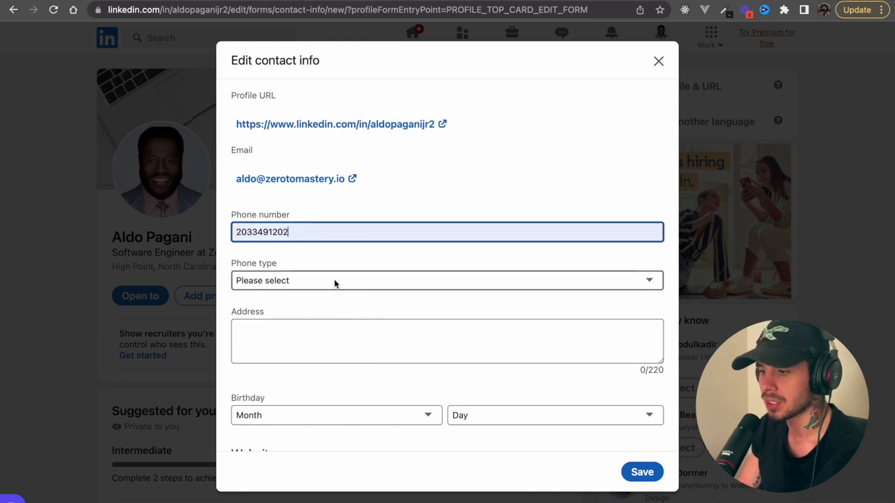
pyautogui.scroll(-1, 327, 377)
pyautogui.scroll(-1, 327, 376)
pyautogui.scroll(2, 327, 376)
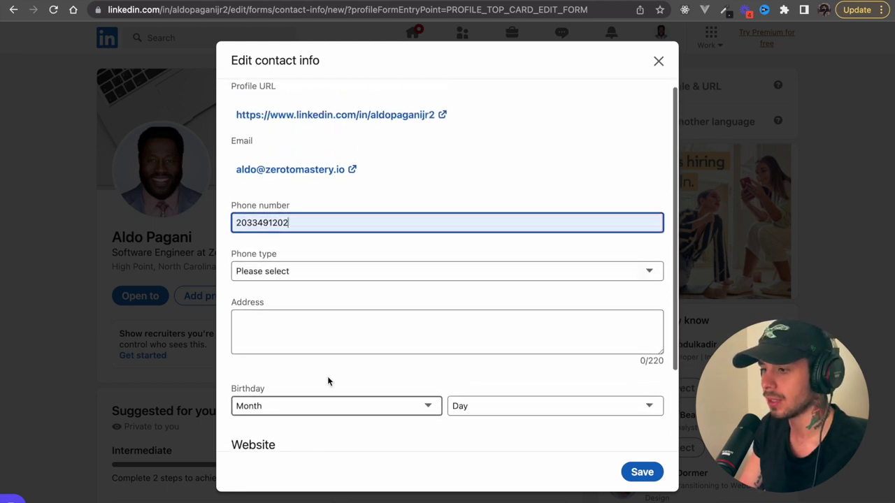
pyautogui.click(328, 274)
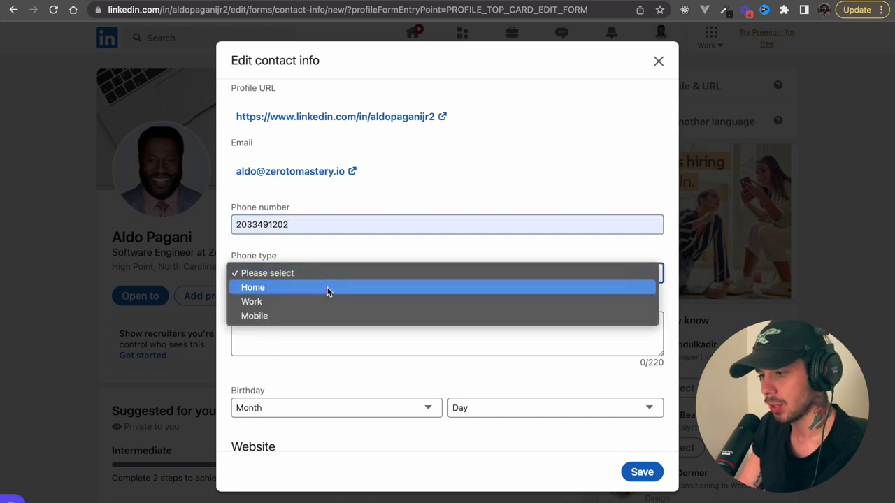
pyautogui.click(325, 316)
pyautogui.click(333, 323)
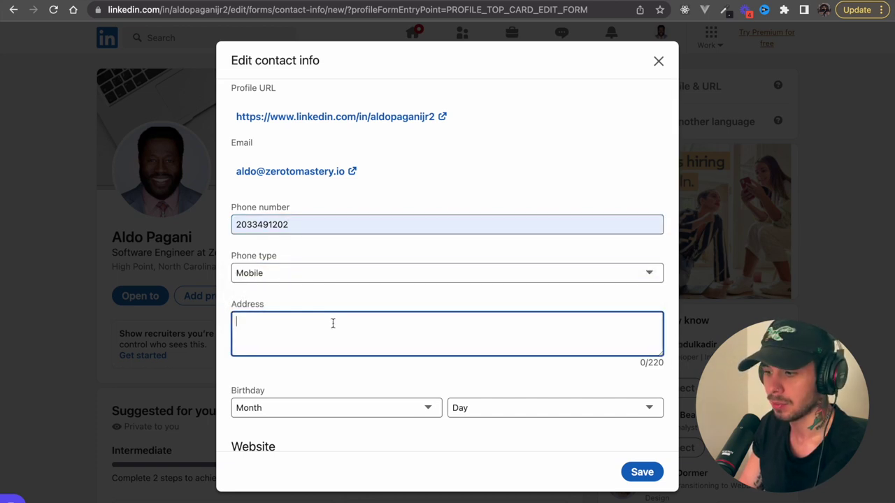
# - Add a new personal website entry and place the cursor in its URL field
pyautogui.scroll(-3, 333, 323)
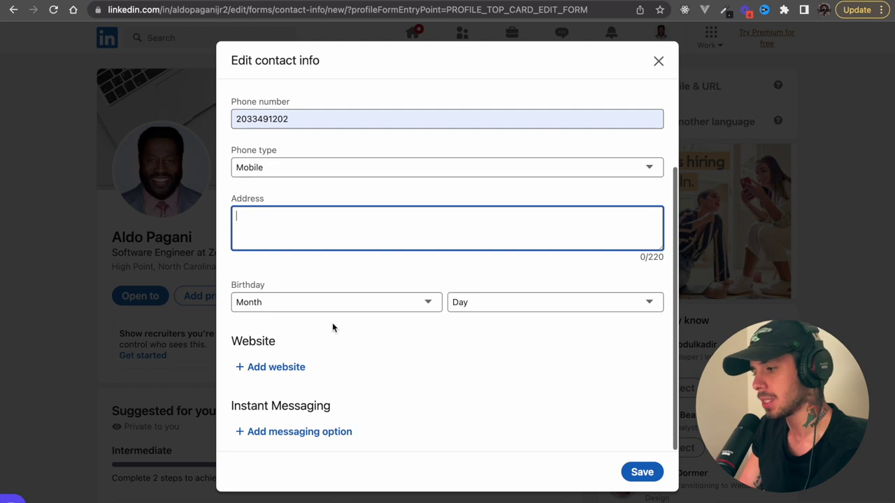
pyautogui.click(292, 370)
pyautogui.click(291, 370)
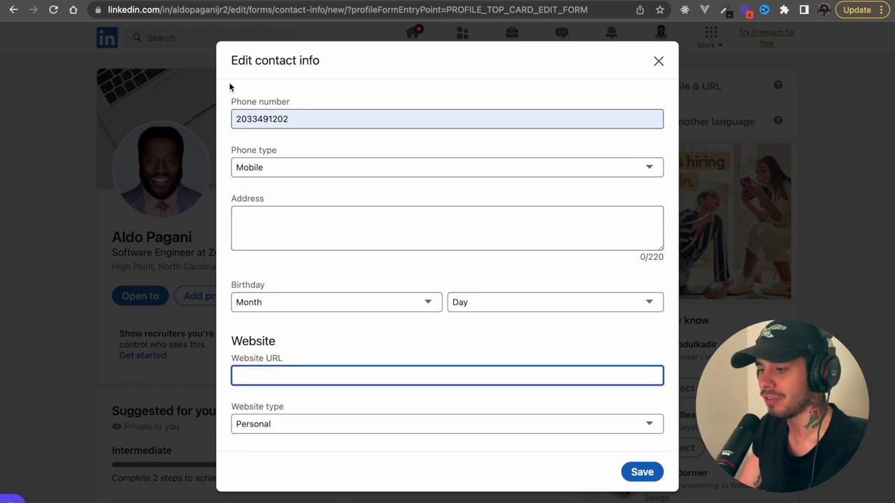
# - Open GitHub in a new tab, go to Your profile, and select the page address
pyautogui.hotkey('ctrl', 't')
pyautogui.write('github.com')
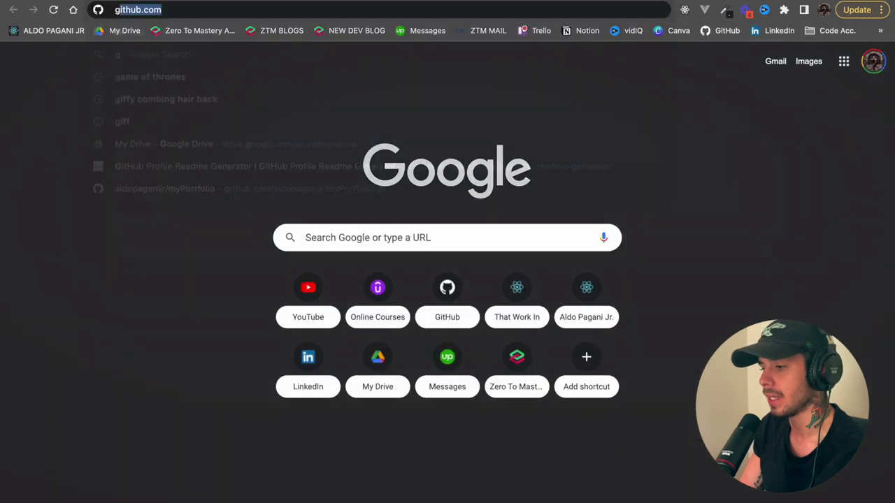
pyautogui.press('Return')
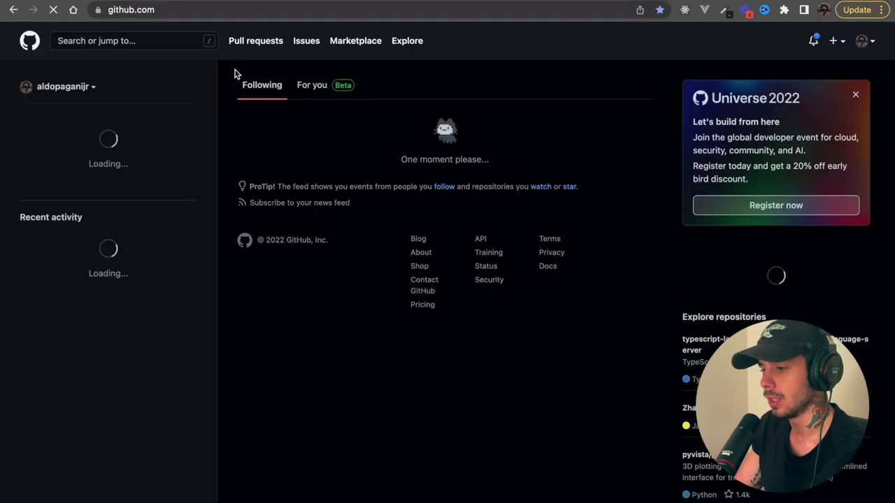
pyautogui.click(208, 11)
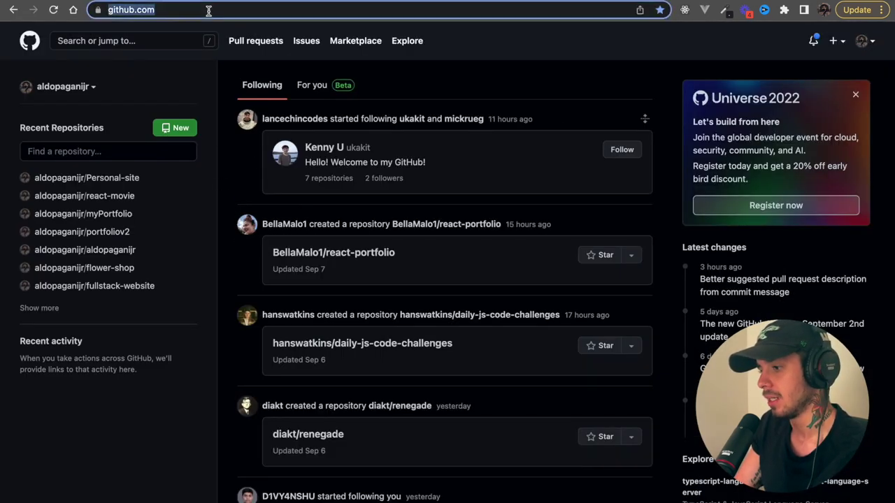
pyautogui.click(63, 86)
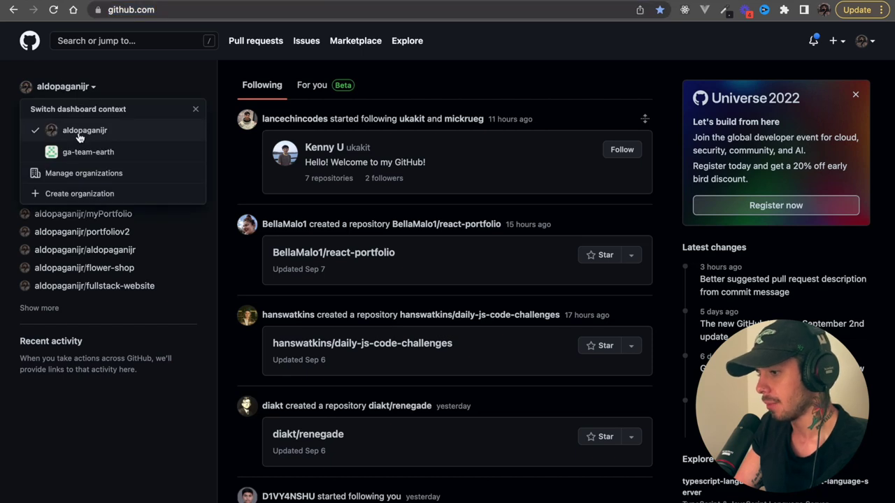
pyautogui.click(863, 50)
pyautogui.click(865, 49)
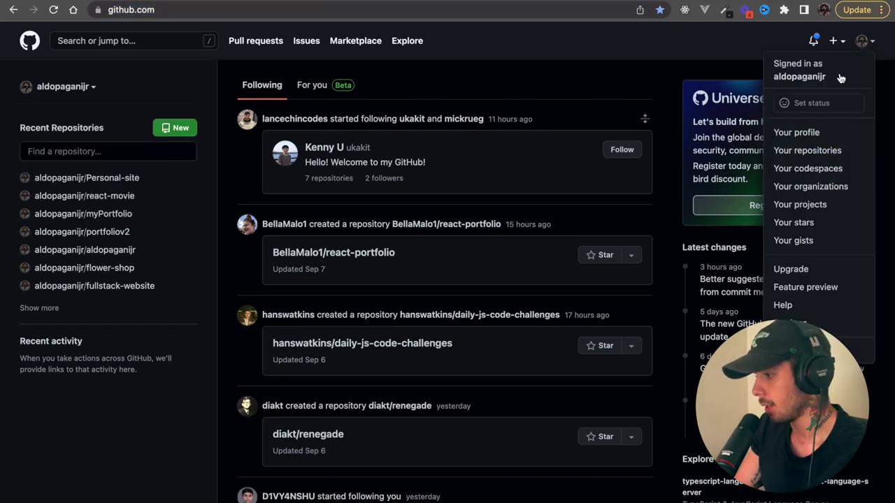
pyautogui.click(815, 131)
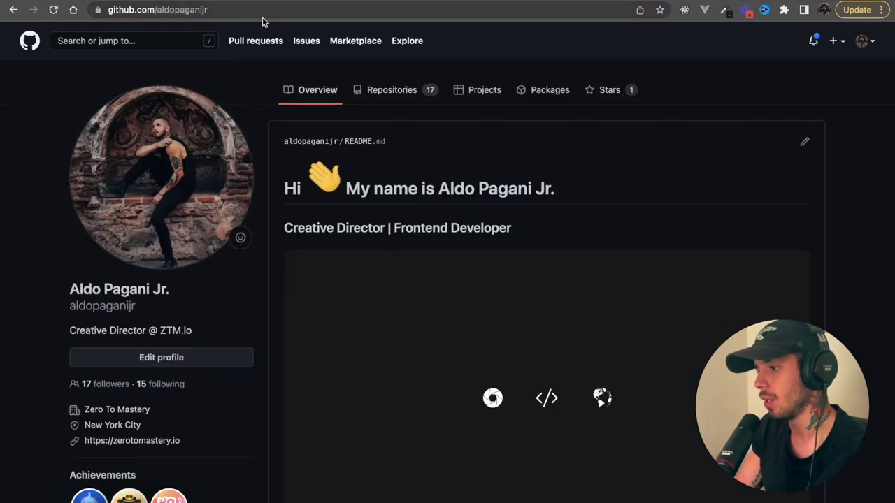
pyautogui.click(231, 11)
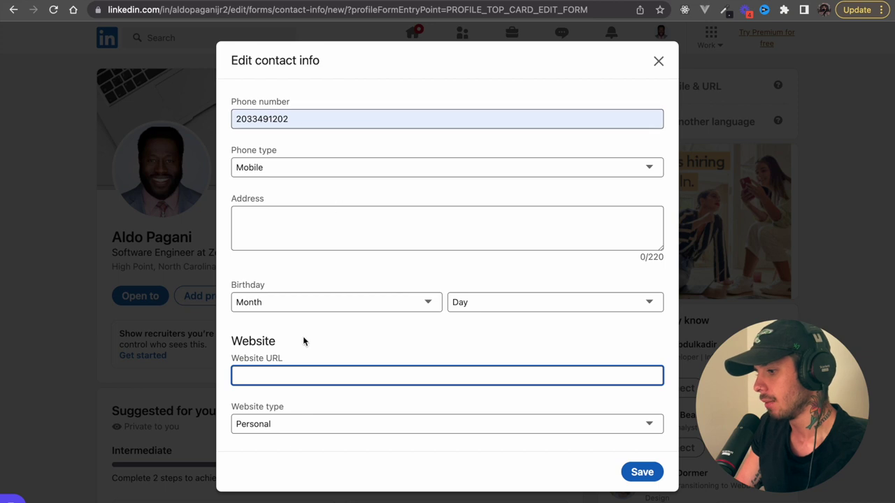
# - Paste the GitHub profile URL as an Other-type website, then save contact info and intro
pyautogui.write('https://github.com/aldopaganijr')
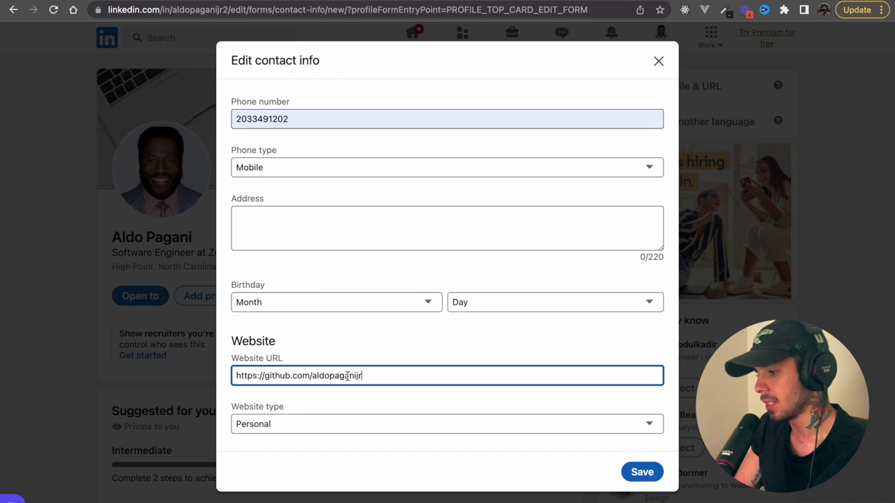
pyautogui.scroll(-2, 374, 391)
pyautogui.click(379, 368)
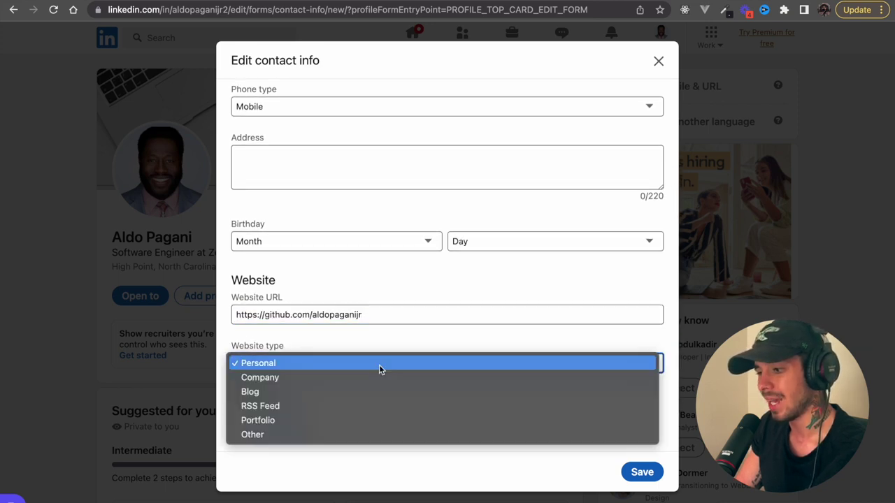
pyautogui.click(361, 436)
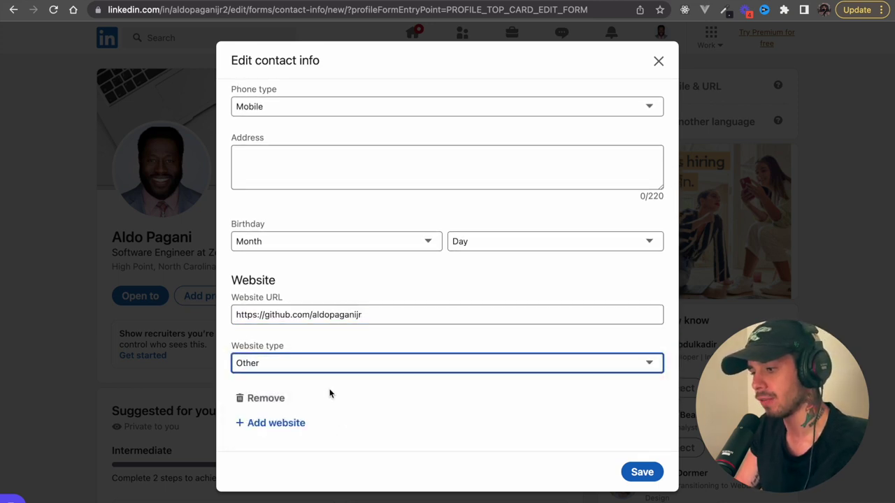
pyautogui.scroll(-2, 328, 389)
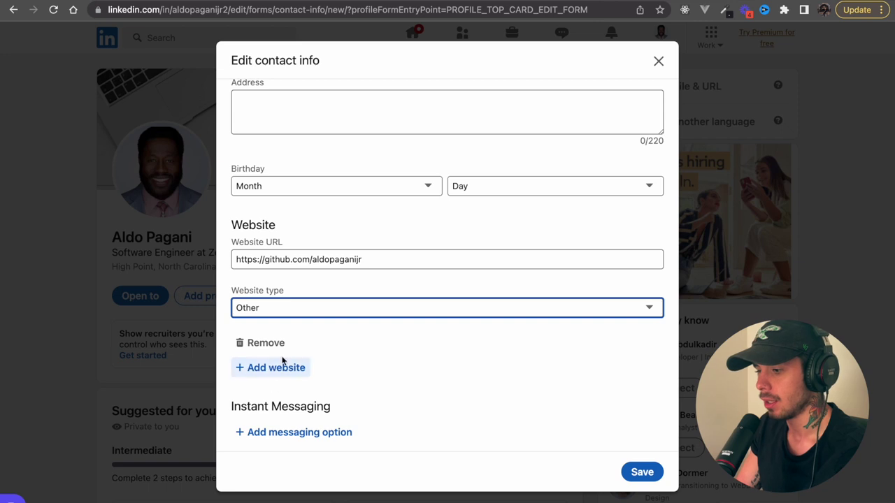
pyautogui.scroll(1, 362, 355)
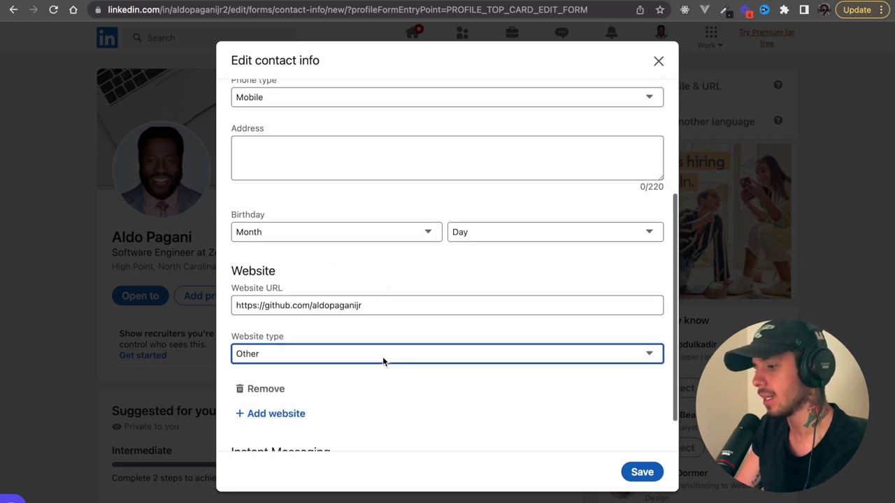
pyautogui.scroll(4, 573, 352)
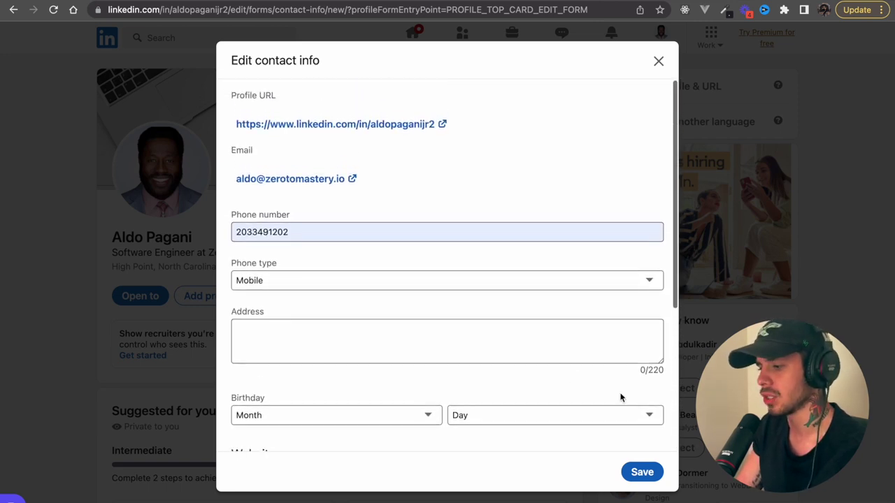
pyautogui.click(644, 476)
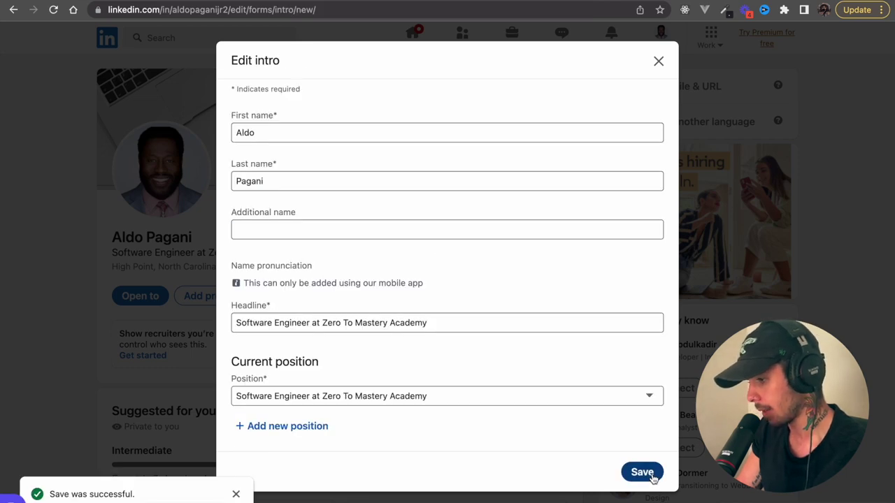
pyautogui.click(642, 473)
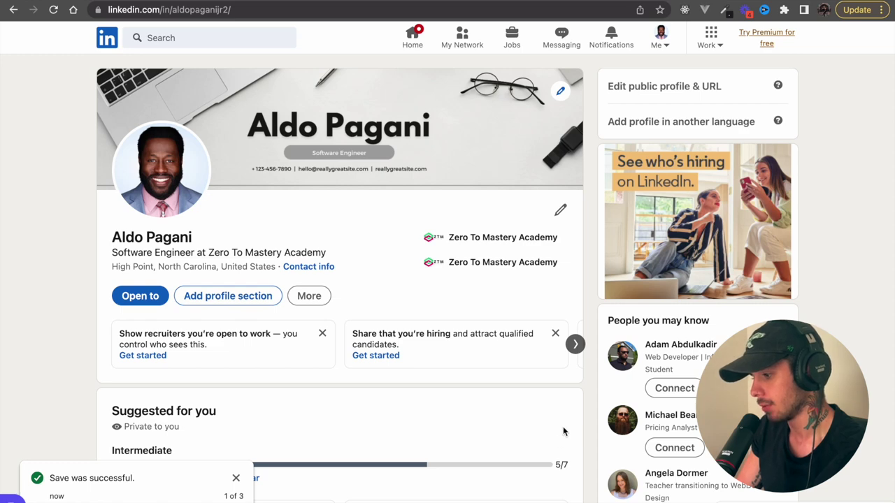
# - Add the HTML5 skill, linked to the Software Engineer role at Zero To Mastery Academy
pyautogui.scroll(-2, 568, 422)
pyautogui.scroll(-2, 566, 424)
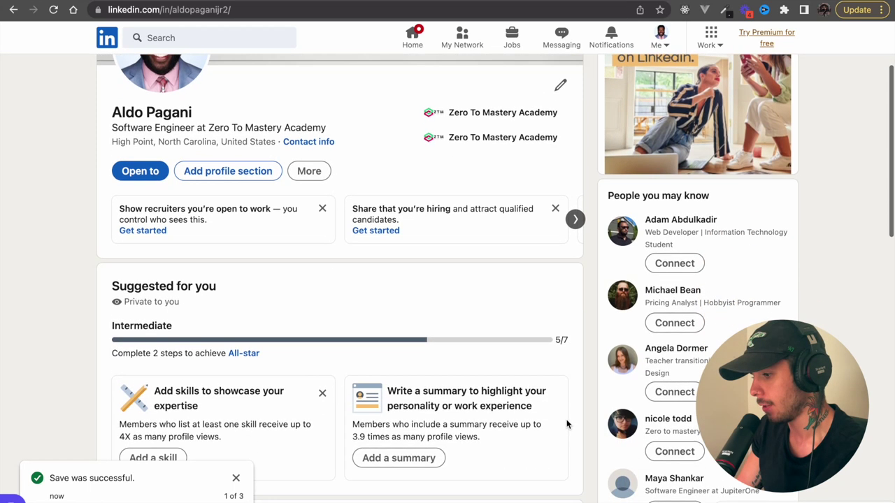
pyautogui.scroll(-3, 566, 424)
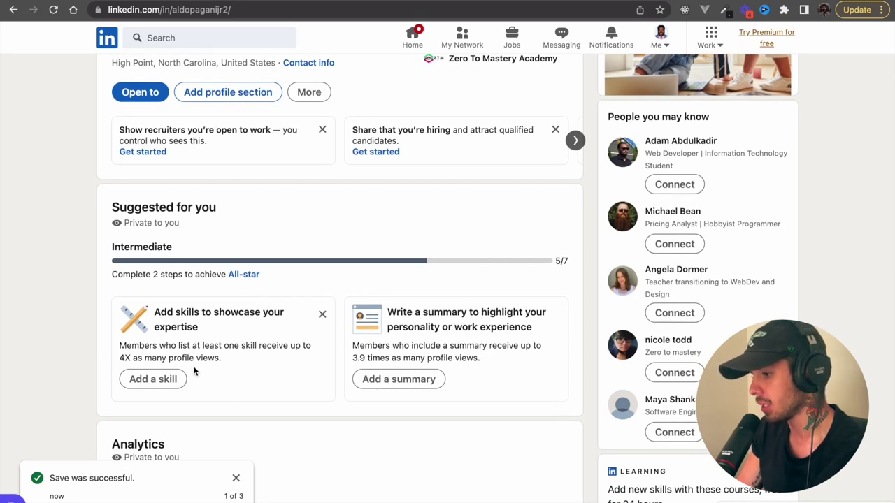
pyautogui.click(164, 379)
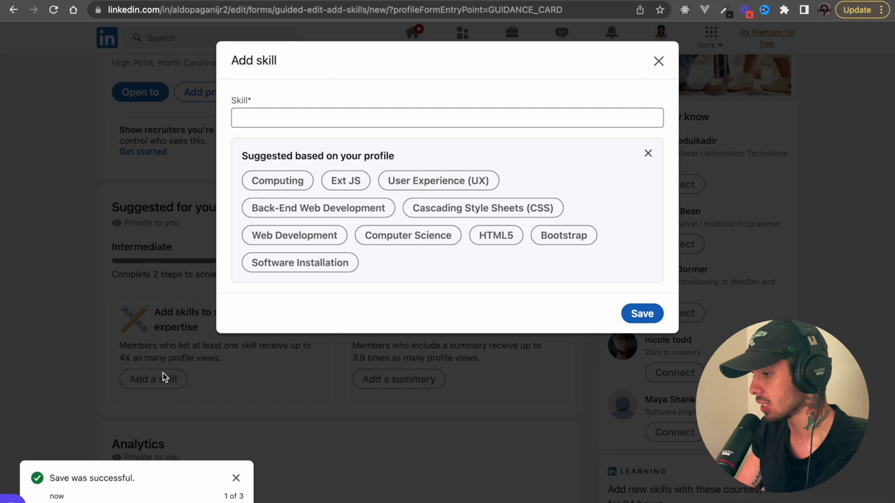
pyautogui.click(345, 122)
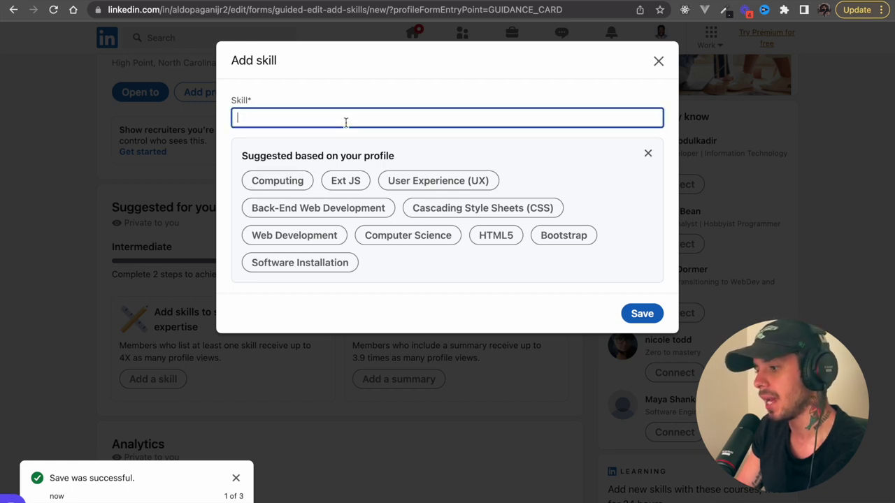
pyautogui.click(491, 243)
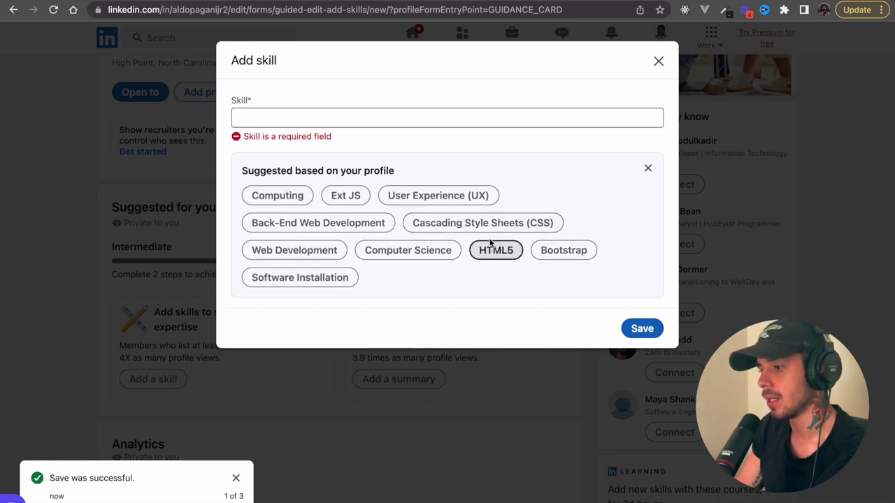
pyautogui.click(494, 252)
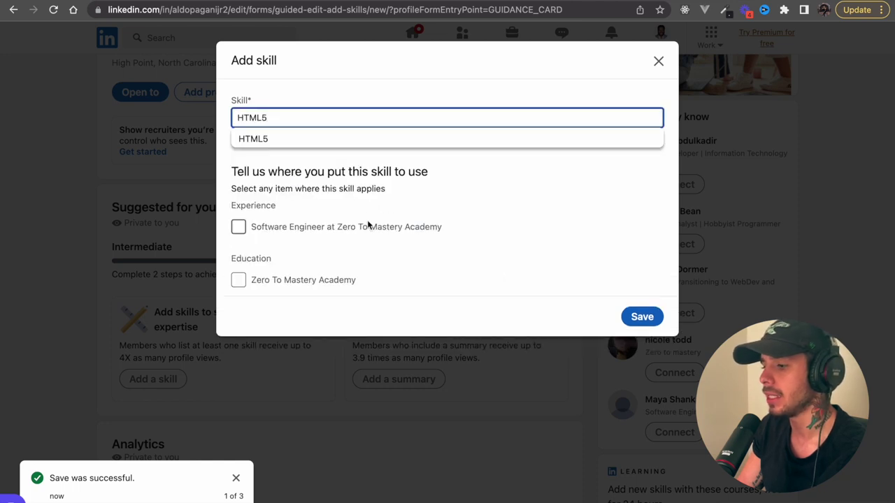
pyautogui.click(361, 119)
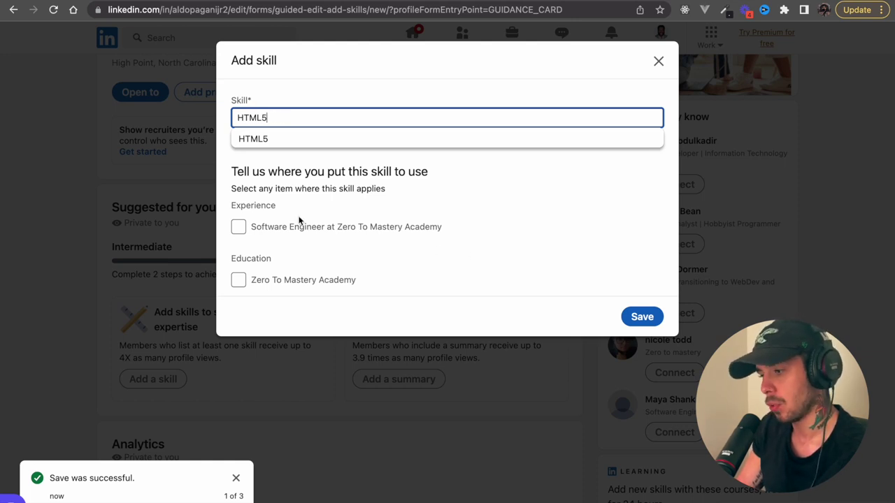
pyautogui.click(238, 280)
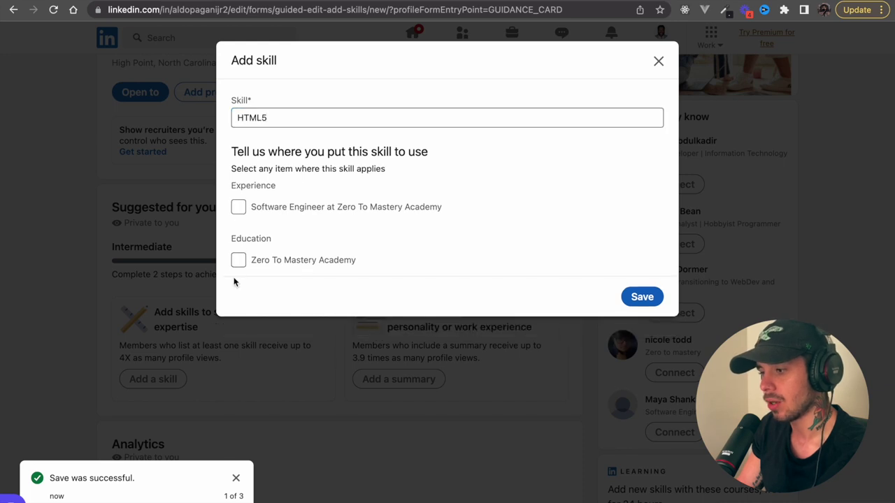
pyautogui.click(239, 207)
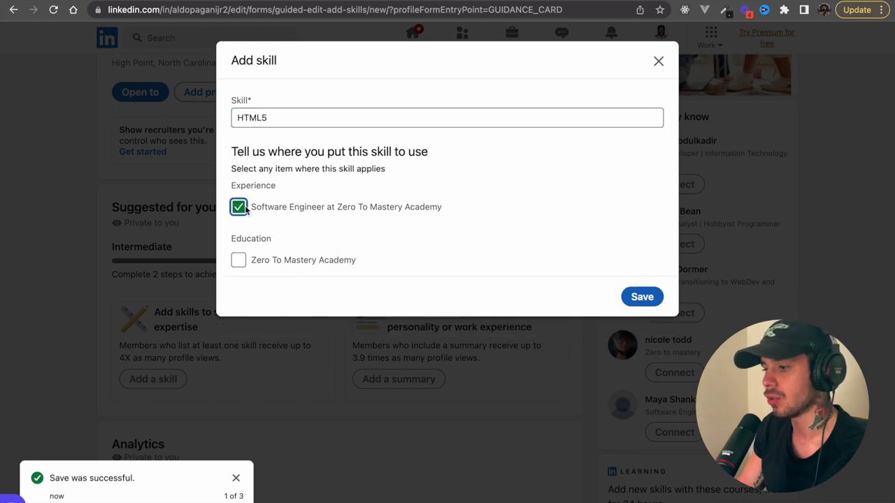
pyautogui.click(638, 297)
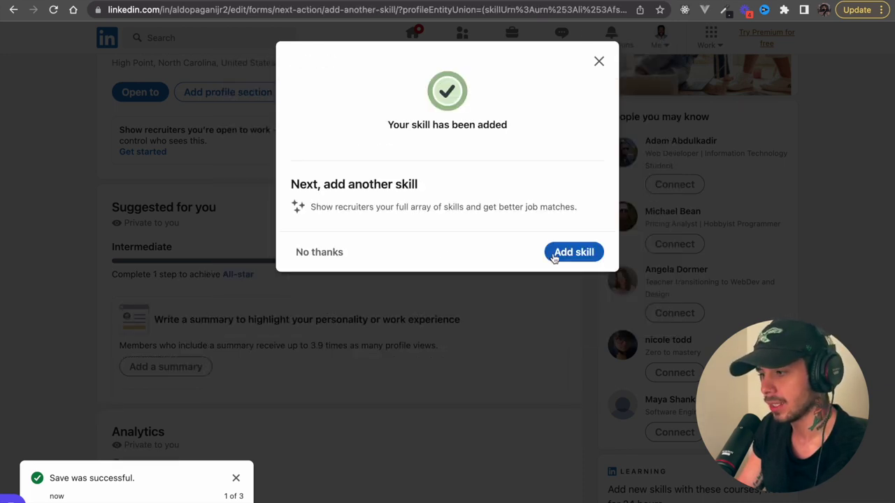
# - Add React.js and Front-End Development as skills, each linked to the Software Engineer role
pyautogui.click(554, 256)
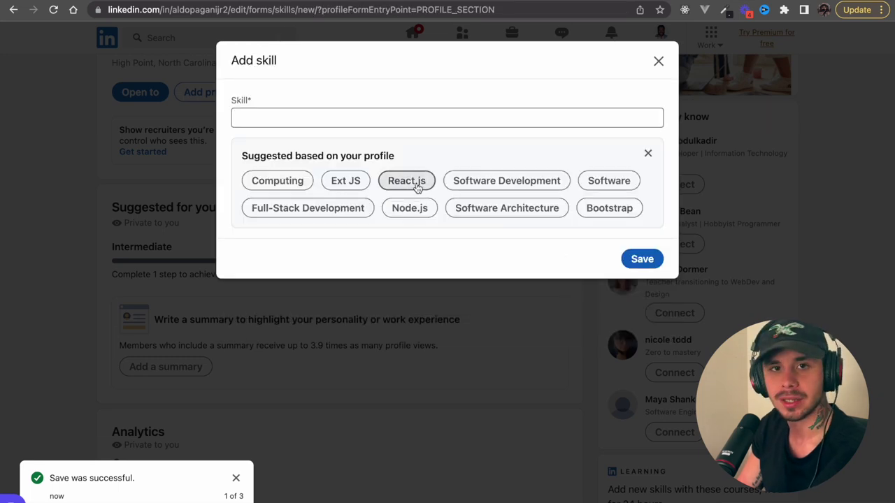
pyautogui.click(407, 182)
pyautogui.click(238, 208)
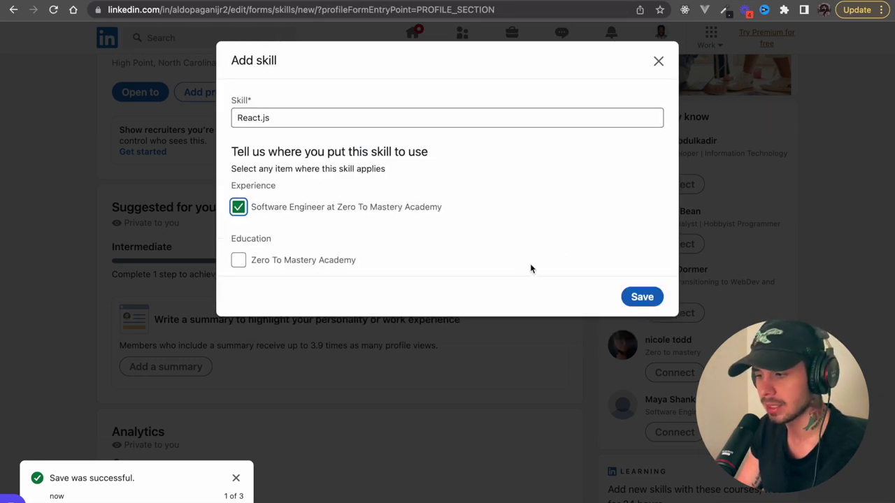
pyautogui.click(654, 299)
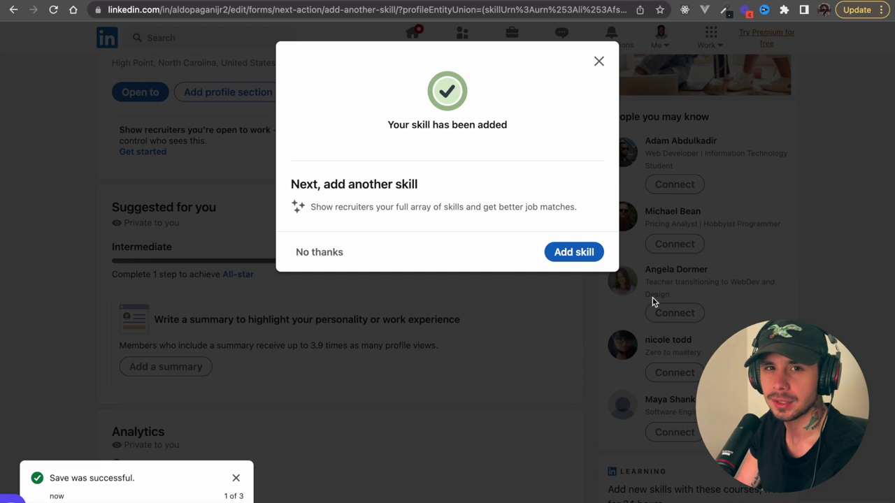
pyautogui.click(574, 253)
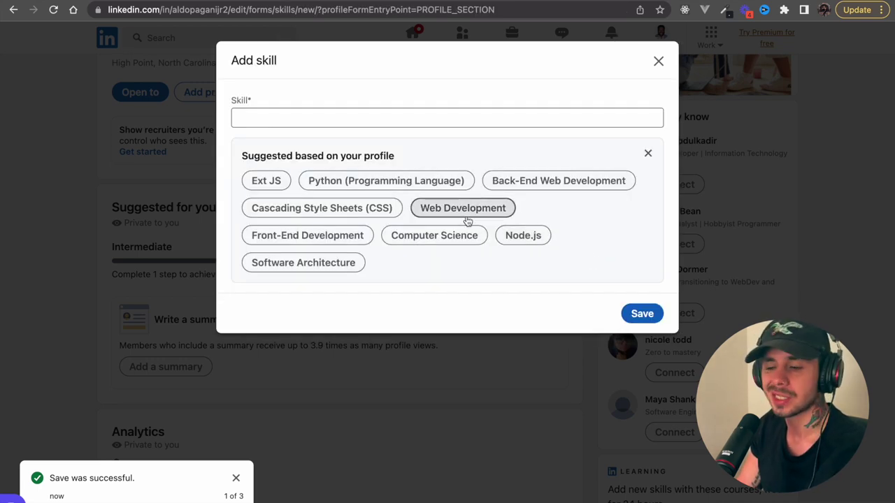
pyautogui.click(344, 240)
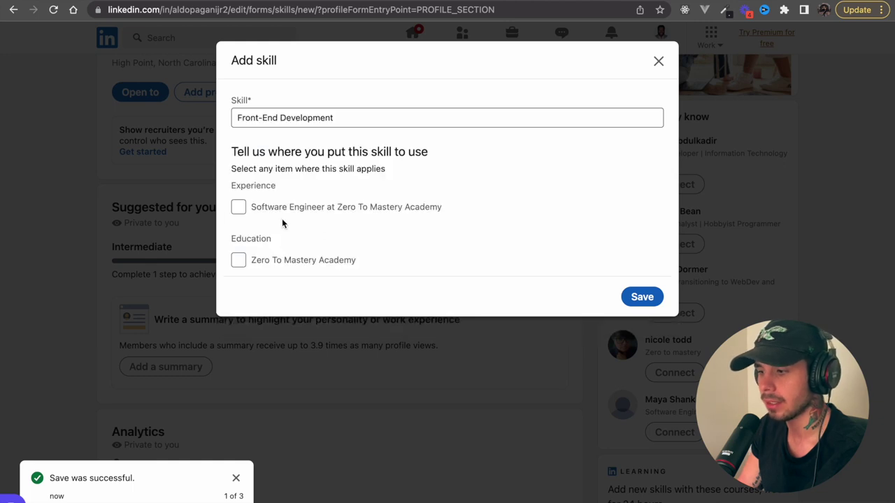
pyautogui.click(238, 207)
pyautogui.click(633, 299)
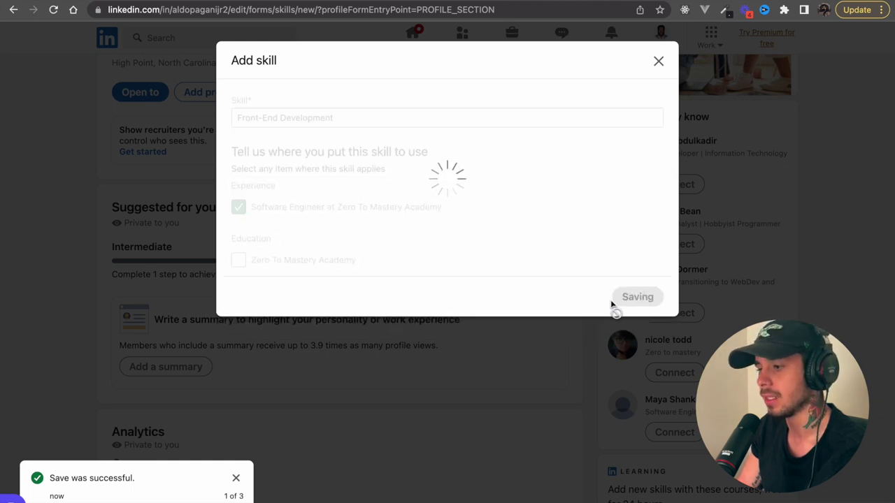
# - Add Python (Programming Language) and Redux.js as skills tied to the Software Engineer role
pyautogui.click(587, 253)
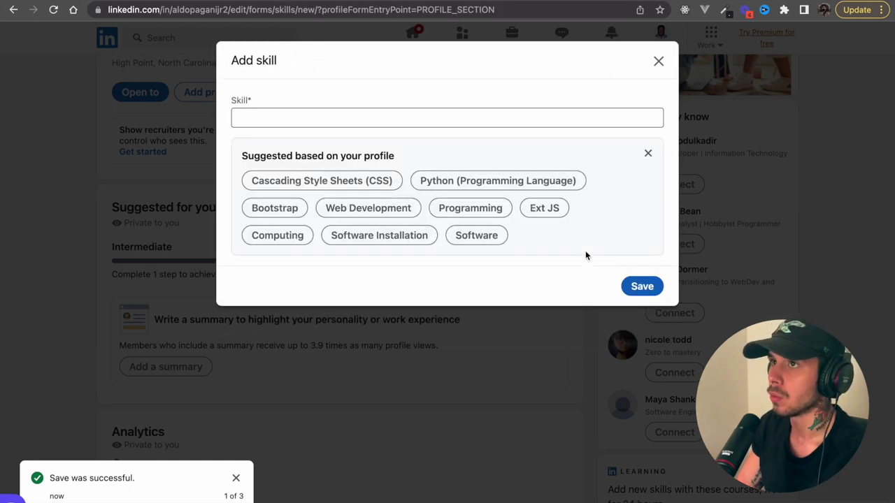
pyautogui.click(483, 184)
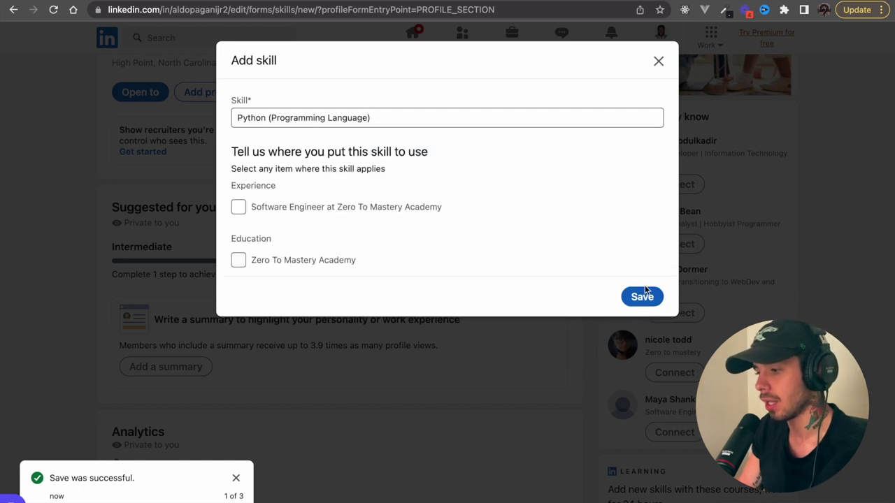
pyautogui.click(239, 208)
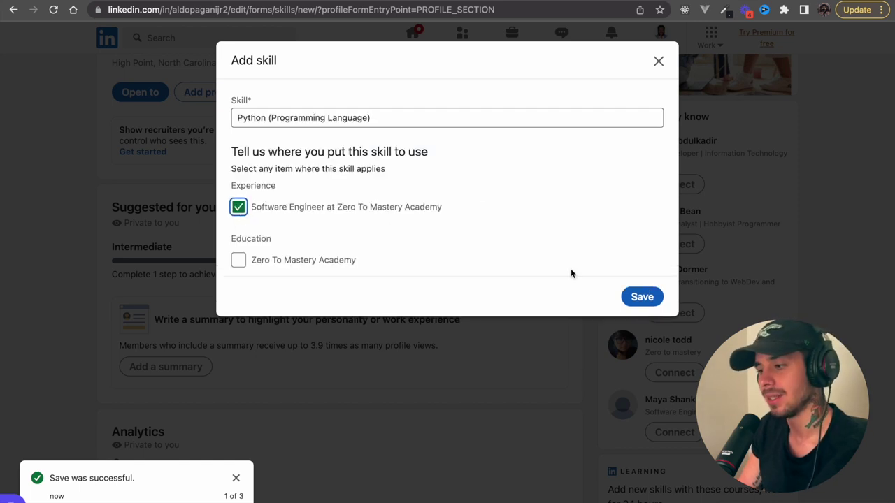
pyautogui.click(641, 296)
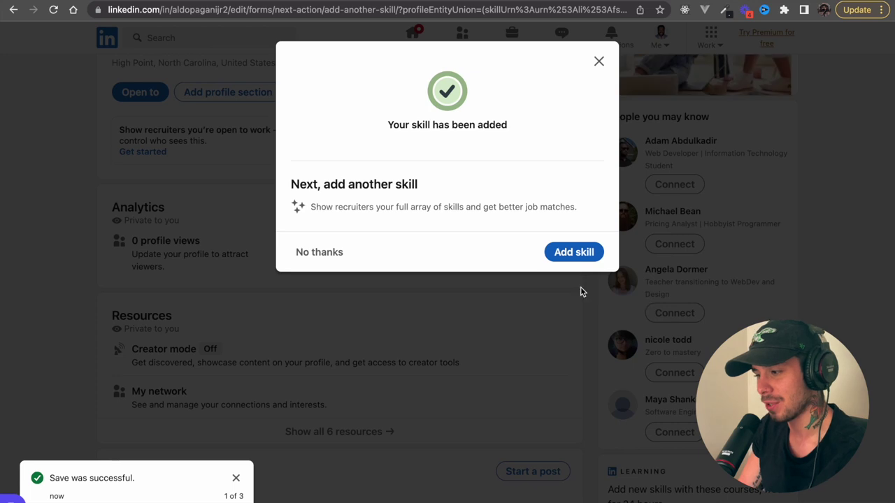
pyautogui.click(581, 256)
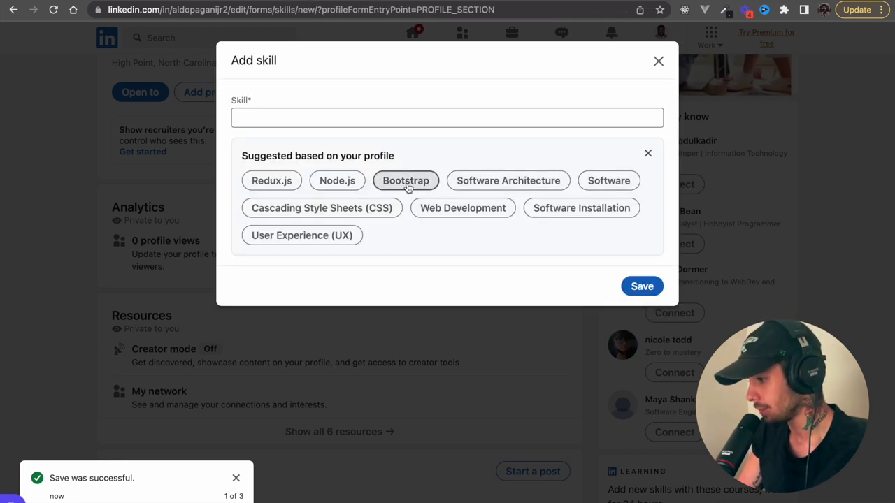
pyautogui.click(283, 185)
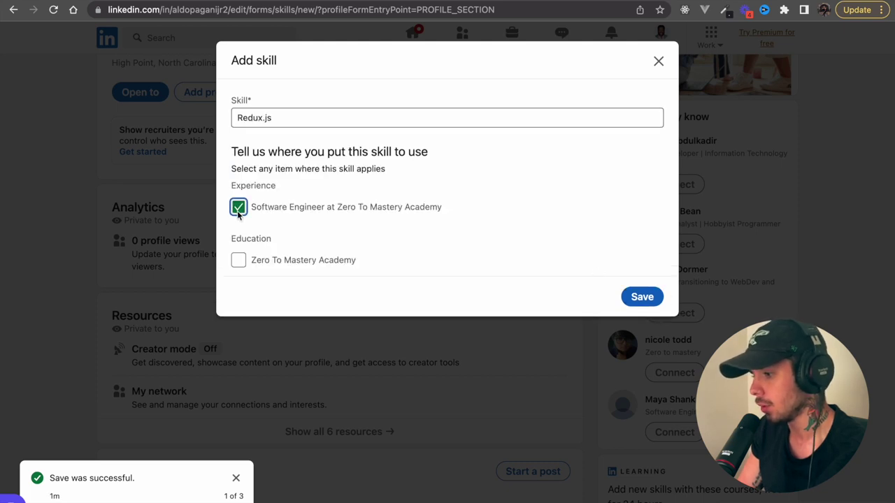
pyautogui.click(644, 297)
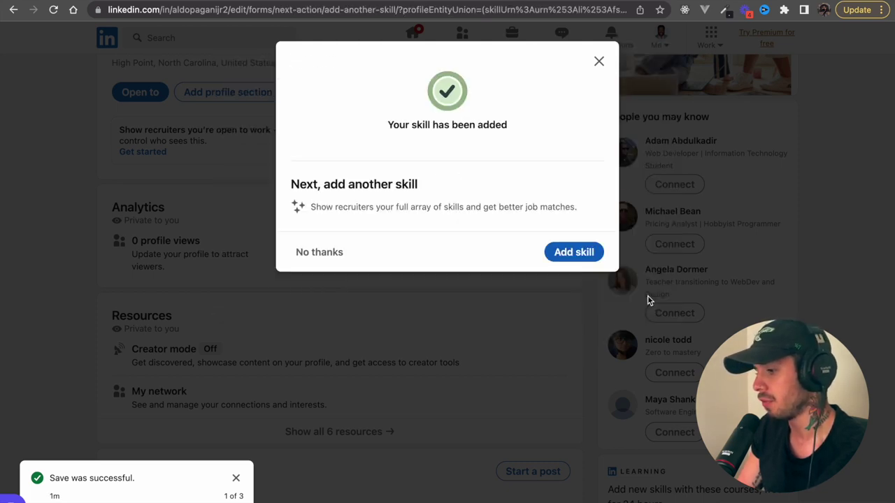
pyautogui.click(599, 62)
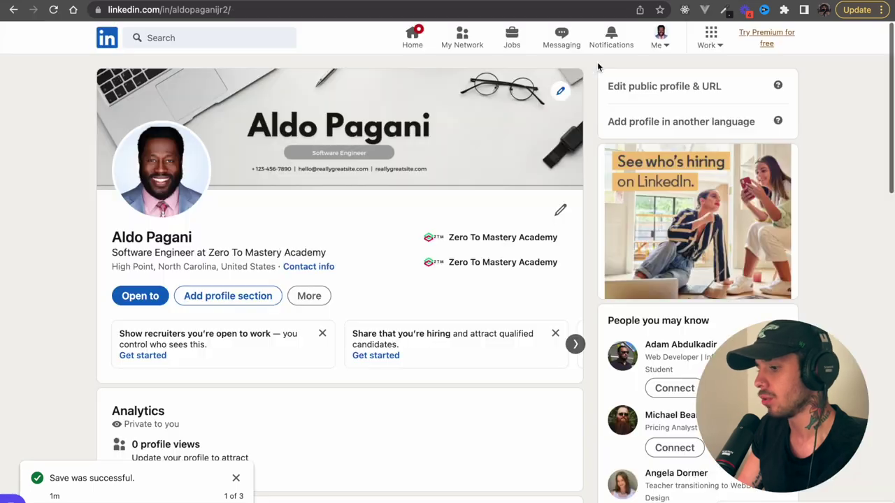
pyautogui.scroll(-3, 362, 373)
pyautogui.scroll(1, 361, 373)
pyautogui.scroll(2, 362, 378)
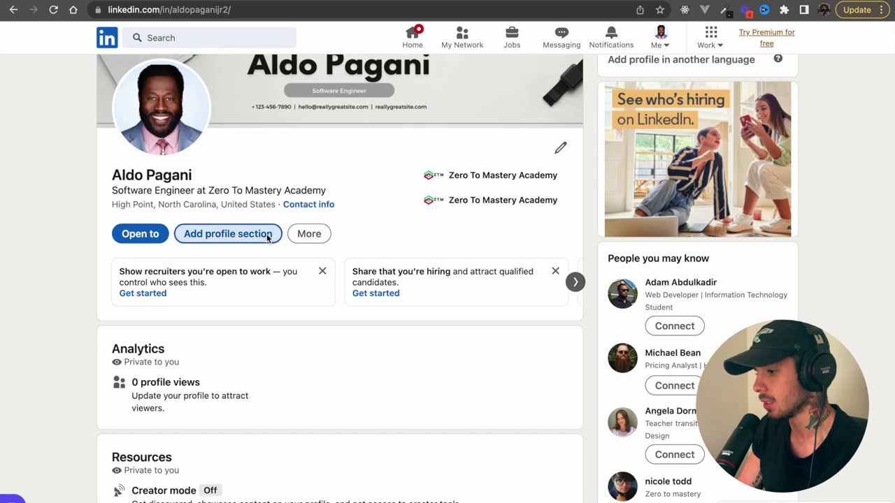
pyautogui.click(265, 233)
pyautogui.click(384, 103)
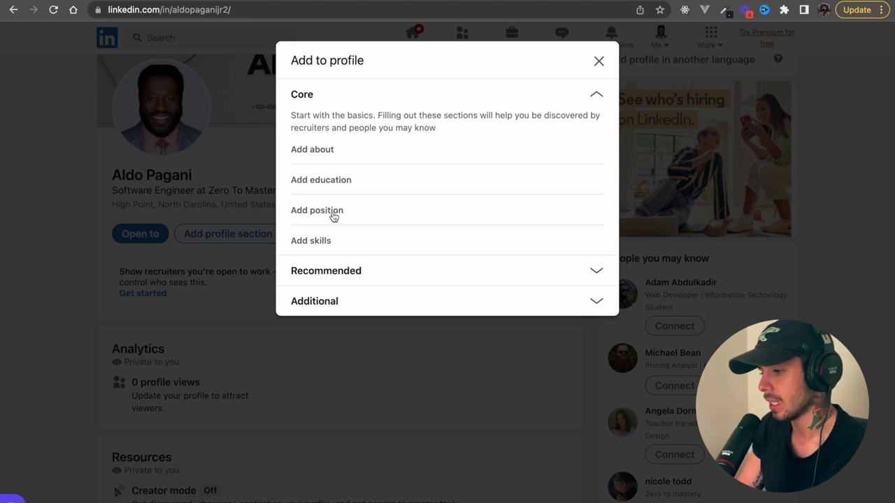
pyautogui.click(336, 277)
pyautogui.click(338, 131)
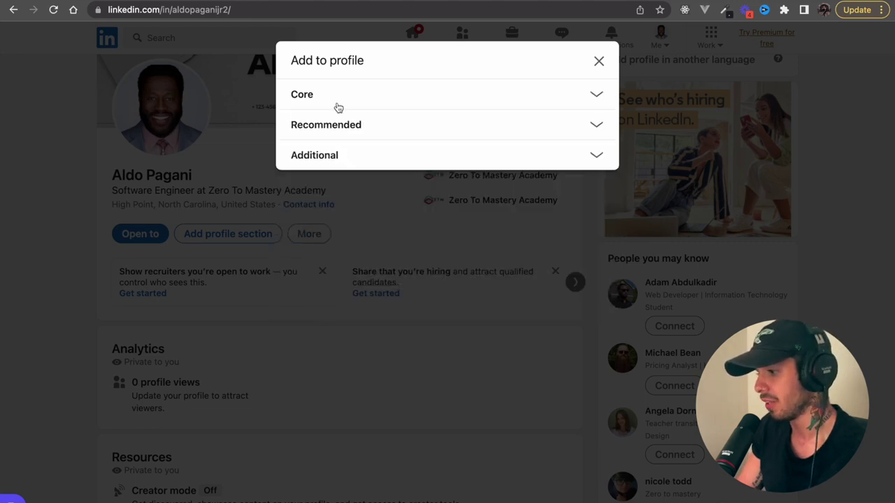
pyautogui.click(337, 107)
pyautogui.click(328, 152)
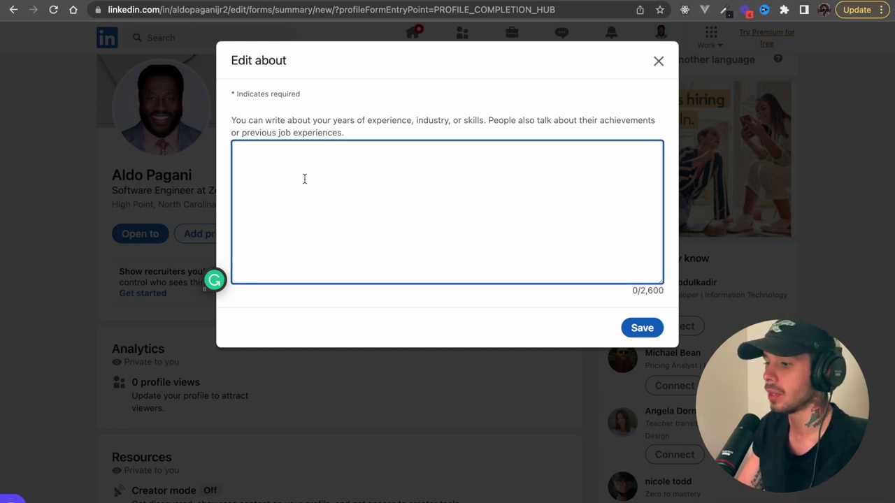
# - Search LinkedIn for software engineer jobs and read the Waymo Software Engineer, Evaluation, Perception posting
pyautogui.click(659, 62)
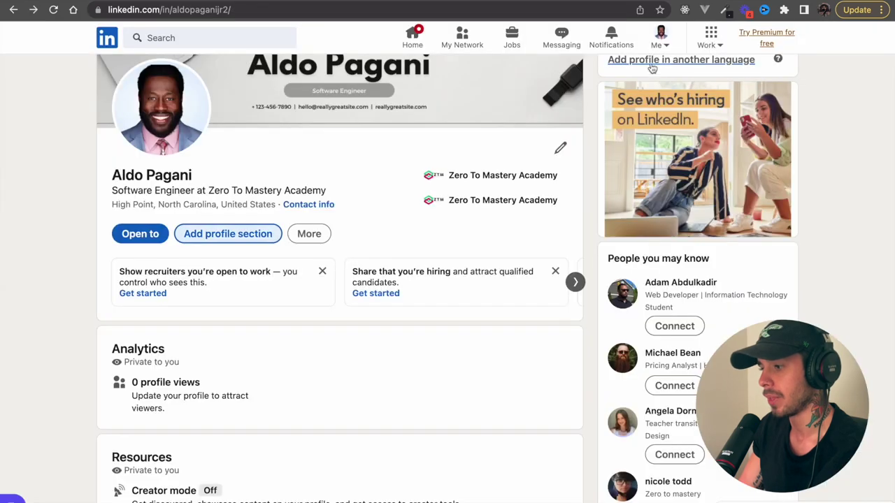
pyautogui.click(247, 38)
pyautogui.write('software')
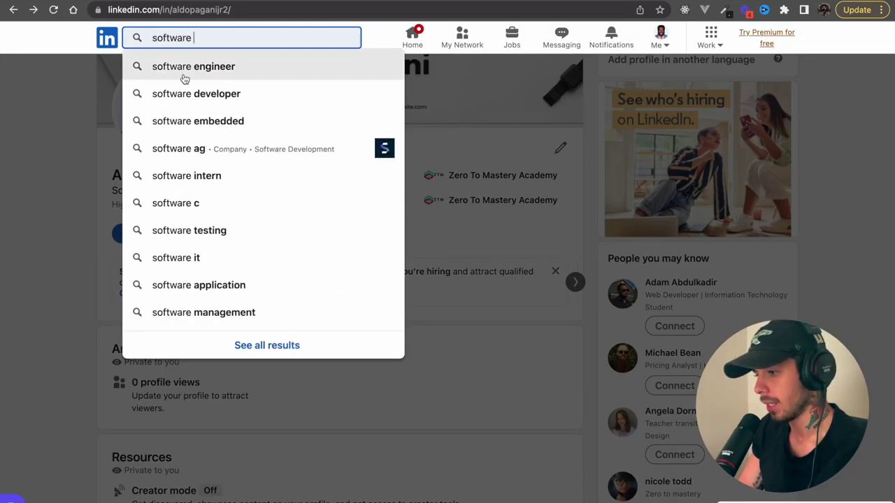
pyautogui.click(185, 67)
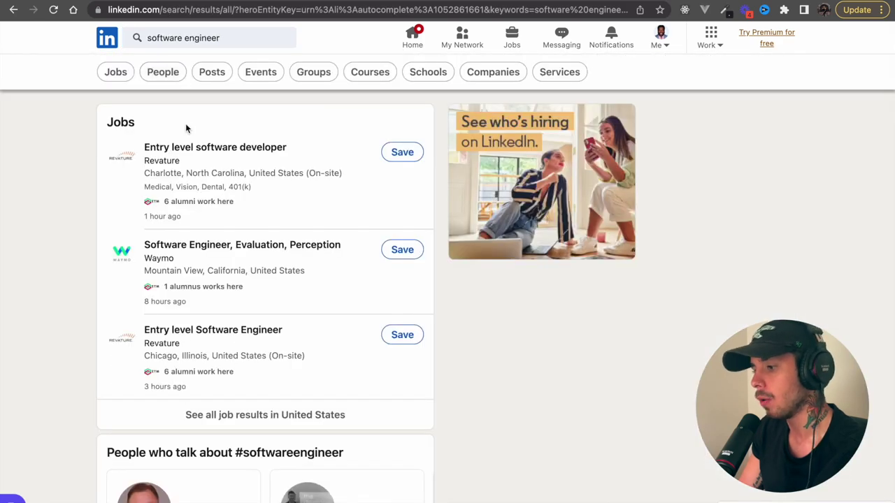
pyautogui.scroll(-1, 152, 313)
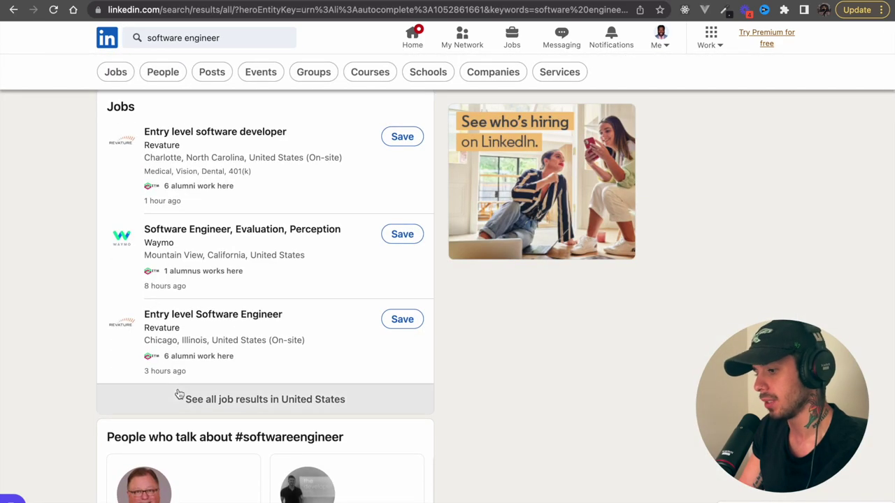
pyautogui.click(112, 242)
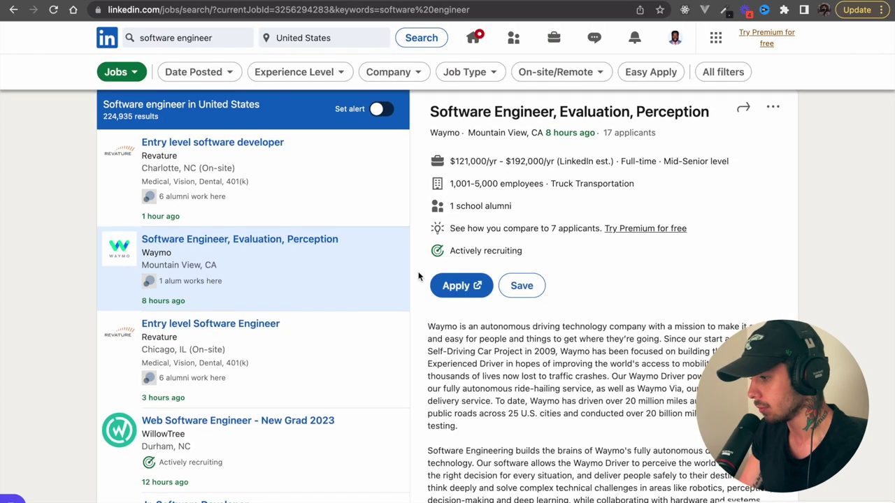
pyautogui.scroll(-3, 529, 344)
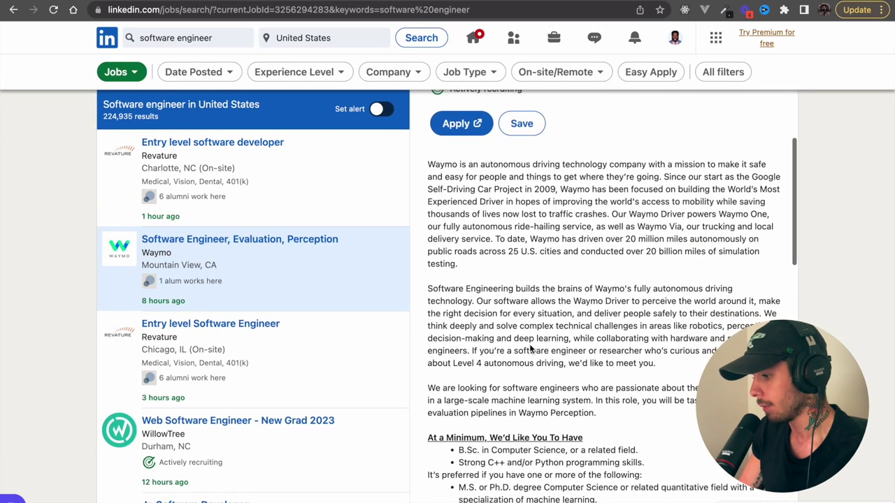
pyautogui.scroll(-2, 530, 347)
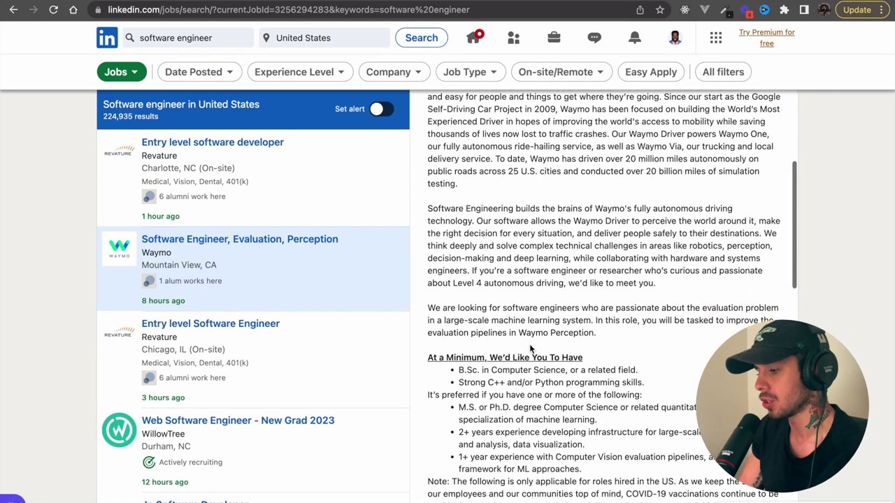
pyautogui.scroll(-3, 530, 344)
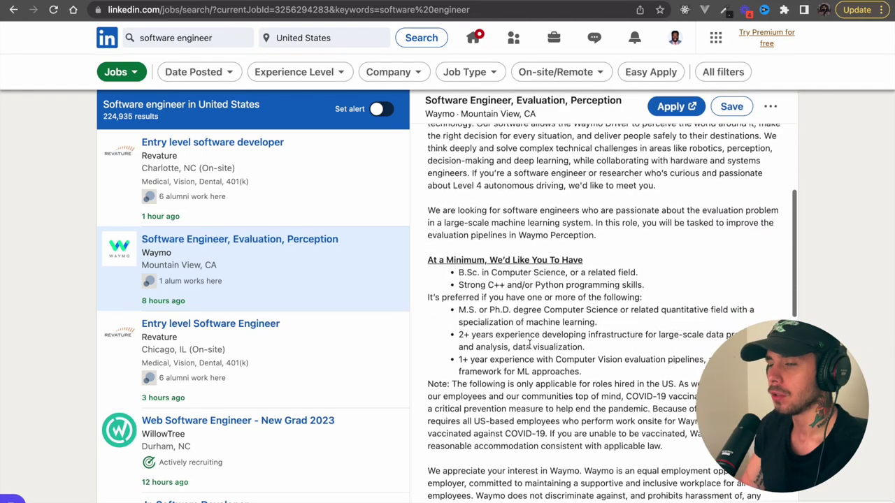
pyautogui.scroll(-3, 529, 344)
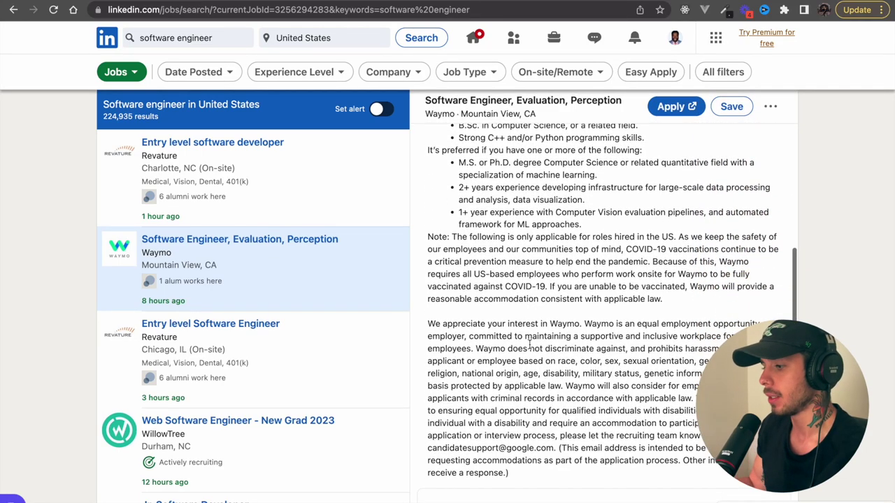
pyautogui.scroll(-3, 530, 344)
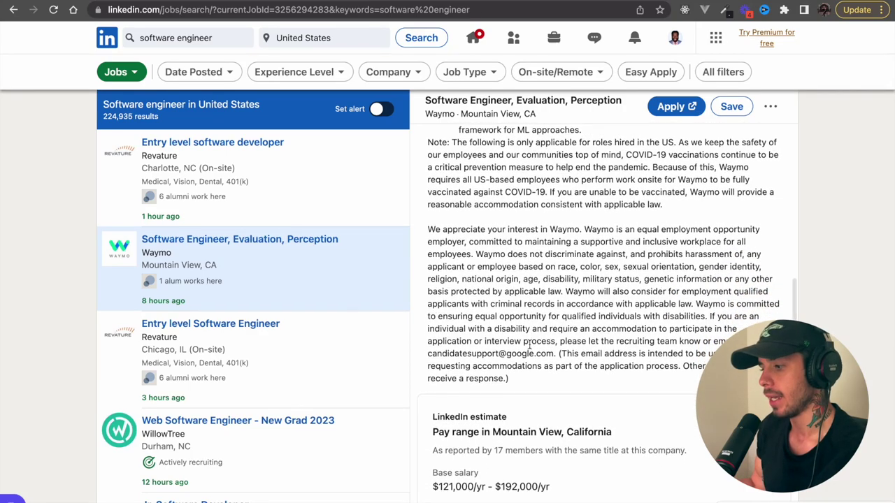
pyautogui.scroll(10, 529, 344)
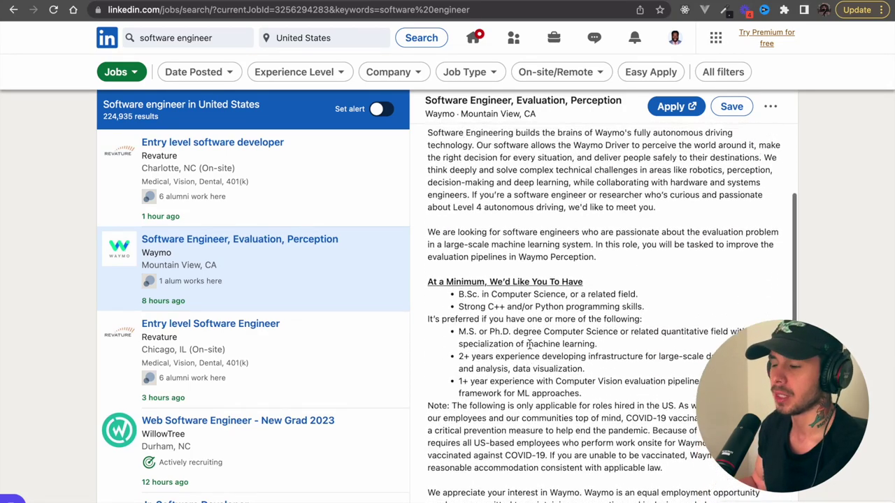
pyautogui.scroll(2, 529, 344)
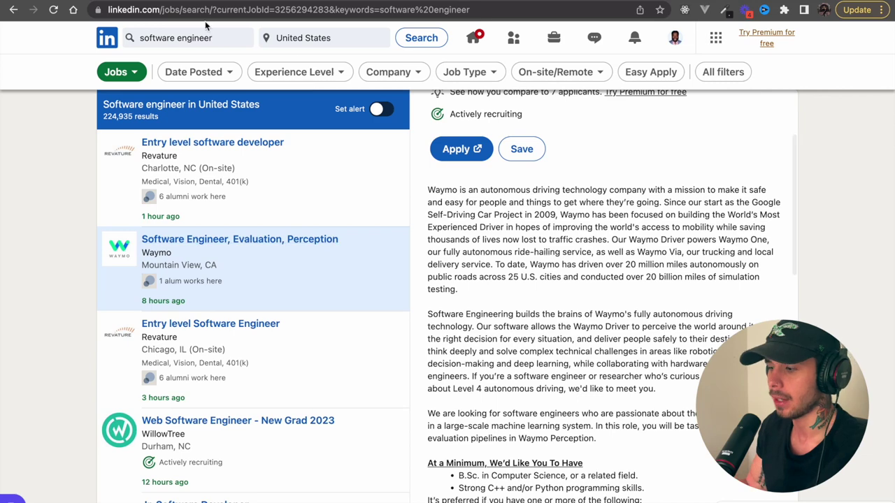
# - In a new tab, Google 'word cloud' and open MonkeyLearn's free WordCloud Generator
pyautogui.press('super+t')
pyautogui.click(342, 249)
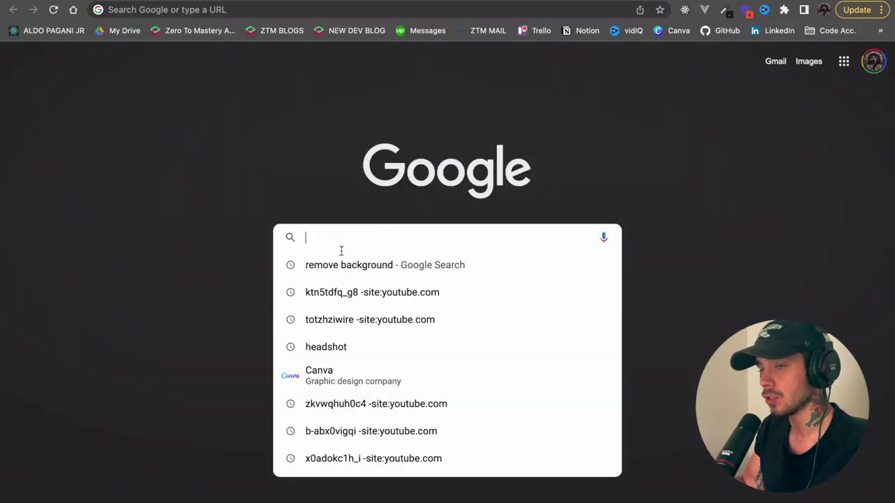
pyautogui.write('word cl')
pyautogui.press('BackSpace')
pyautogui.press('BackSpace')
pyautogui.press('BackSpace')
pyautogui.write('cl')
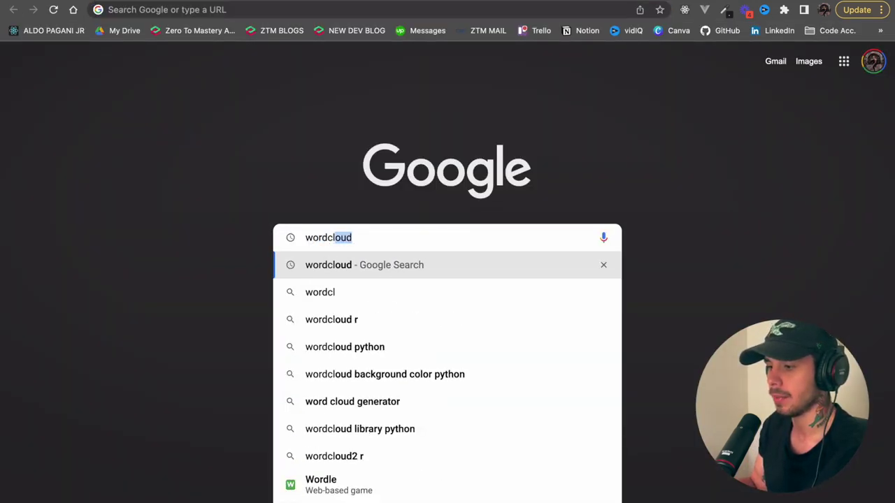
pyautogui.press('Return')
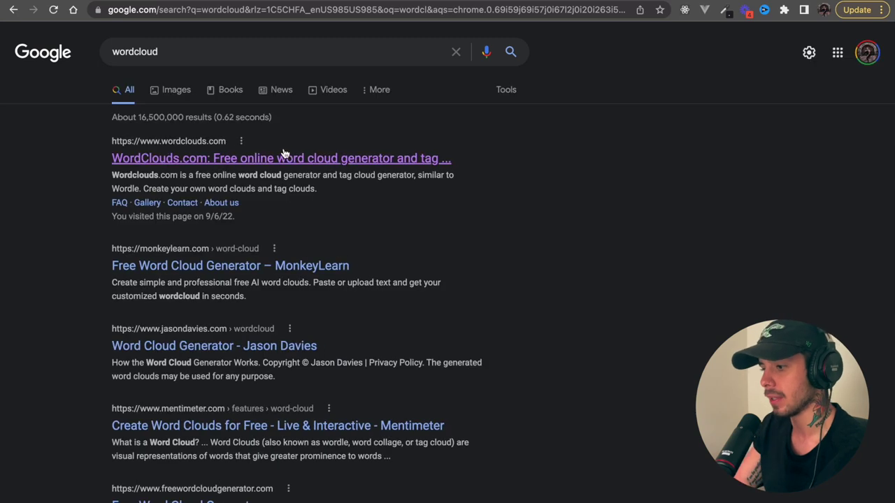
pyautogui.click(271, 266)
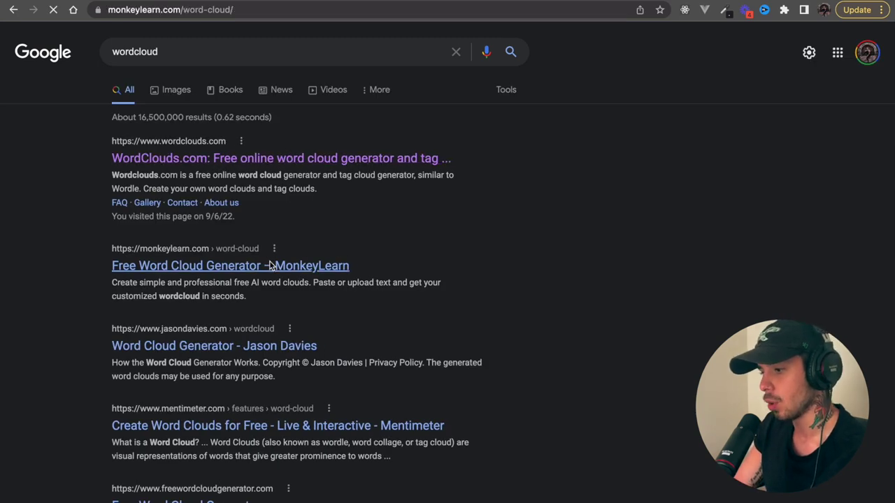
# - Paste the first three Waymo job description paragraphs as source text and generate the word cloud
pyautogui.click(372, 194)
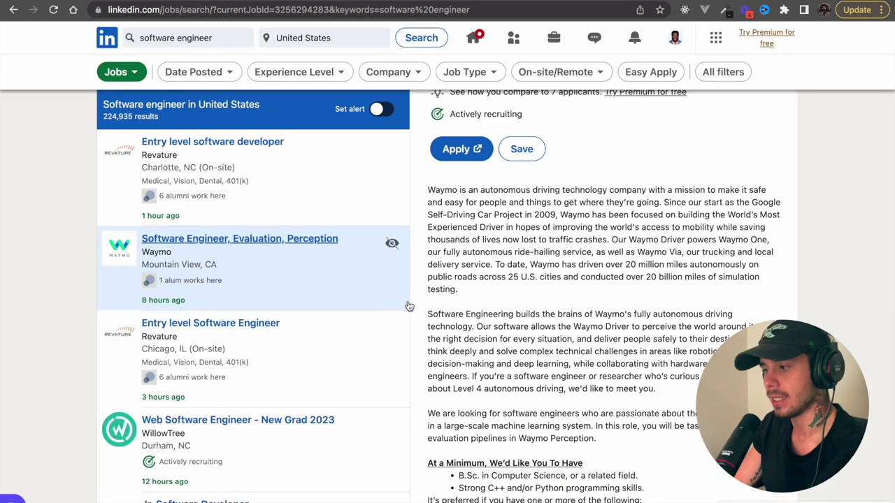
pyautogui.scroll(-2, 406, 304)
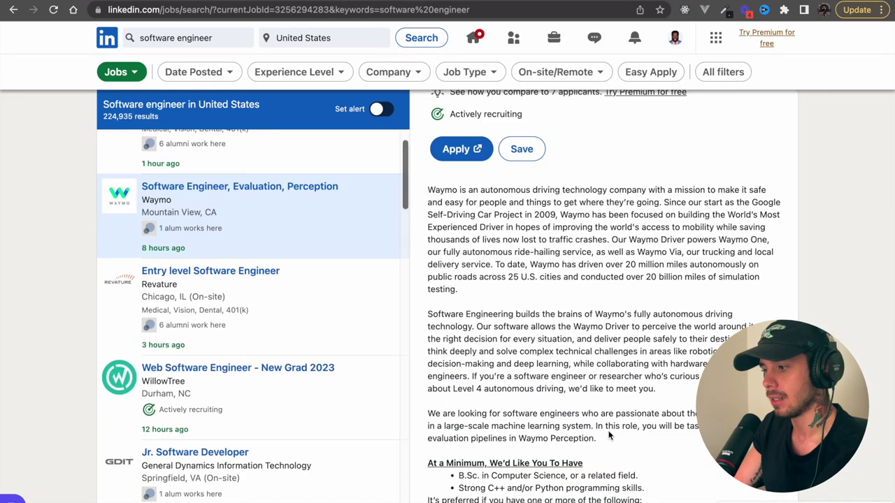
pyautogui.moveTo(611, 441); pyautogui.dragTo(459, 190)
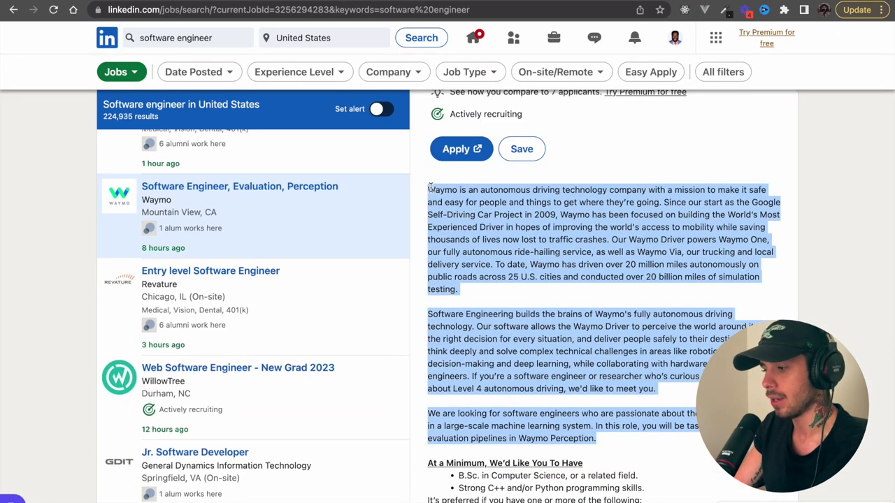
pyautogui.hotkey('ctrl', 'Tab')
pyautogui.click(453, 226)
pyautogui.press('super+v')
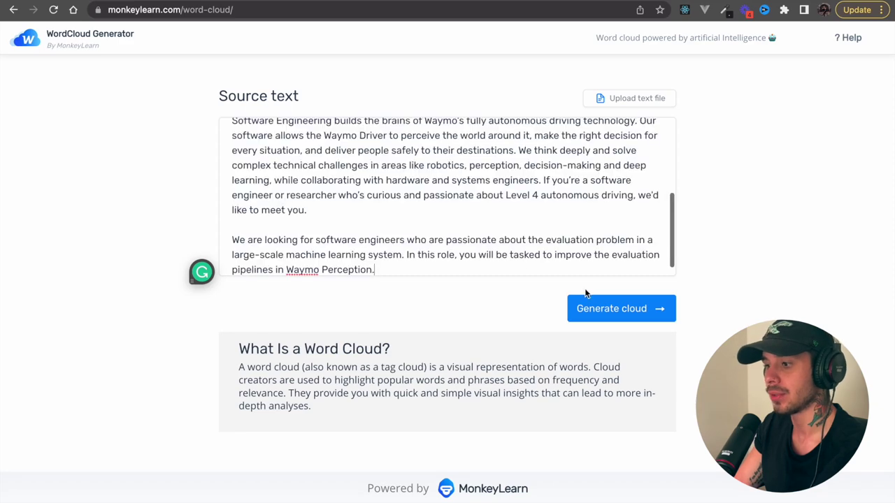
pyautogui.click(603, 308)
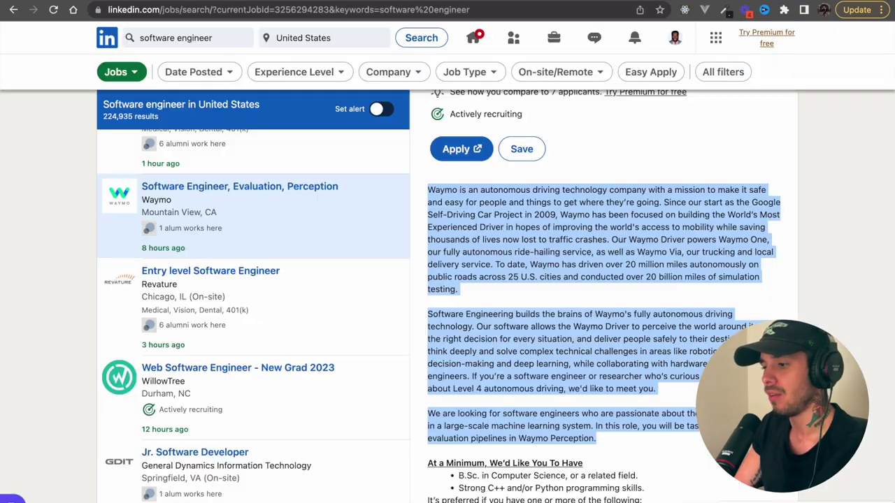
# - Open Apple's Software Engineer- Platform Tools Engineering posting and select its job description text
pyautogui.scroll(-5, 527, 367)
pyautogui.scroll(-4, 528, 367)
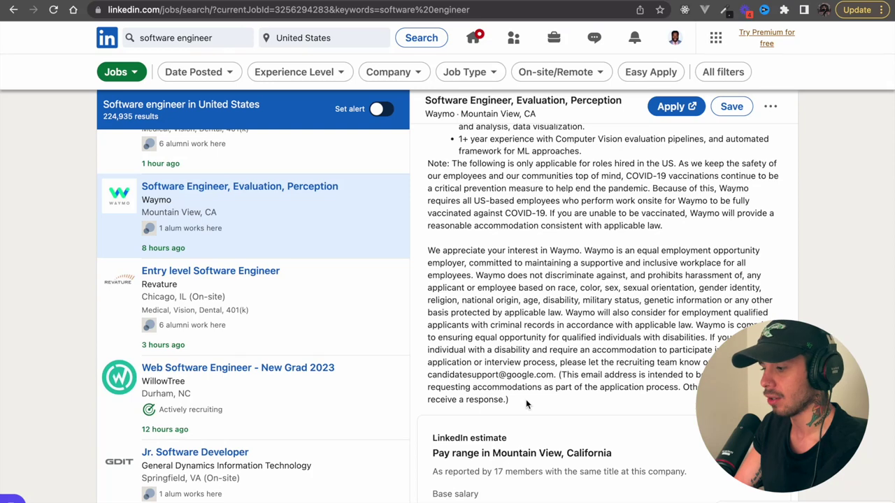
pyautogui.scroll(-5, 526, 399)
pyautogui.scroll(-1, 312, 430)
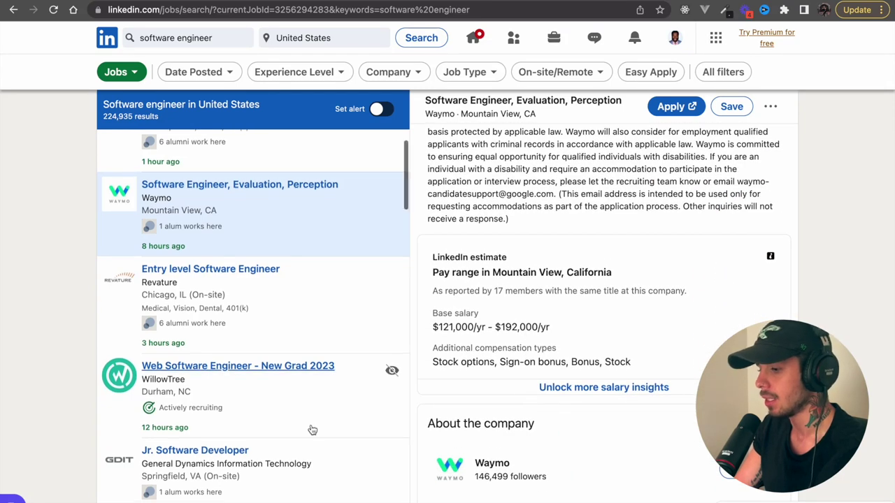
pyautogui.scroll(-5, 312, 430)
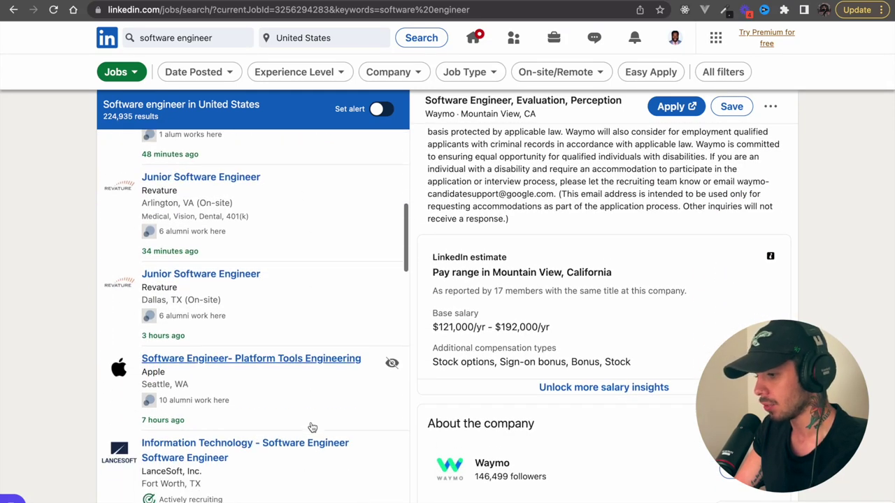
pyautogui.click(311, 404)
pyautogui.scroll(-5, 462, 461)
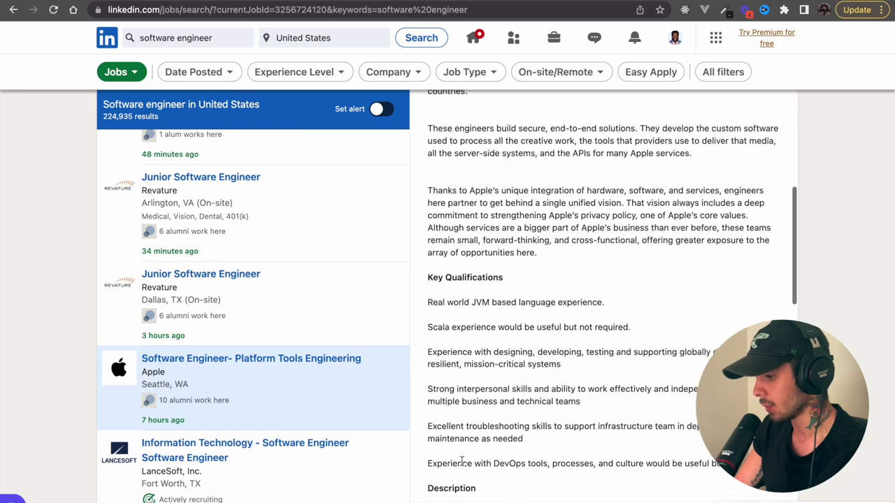
pyautogui.scroll(-4, 462, 461)
pyautogui.scroll(-2, 579, 460)
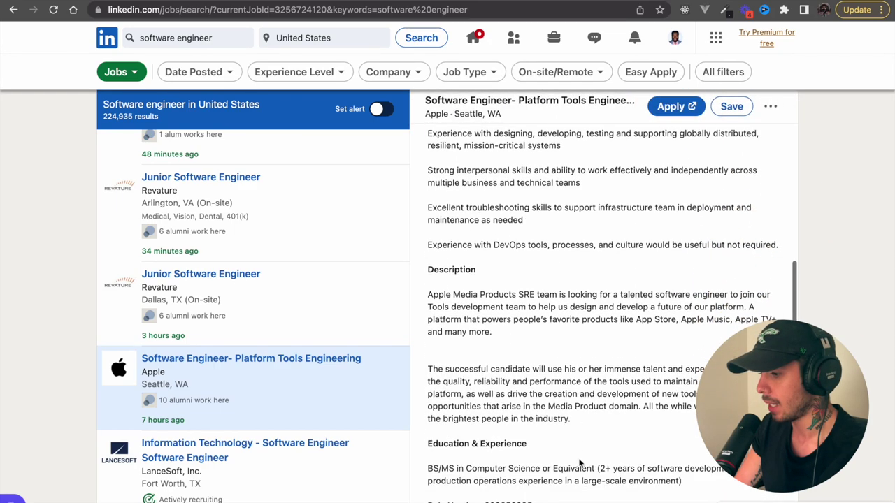
pyautogui.scroll(2, 548, 448)
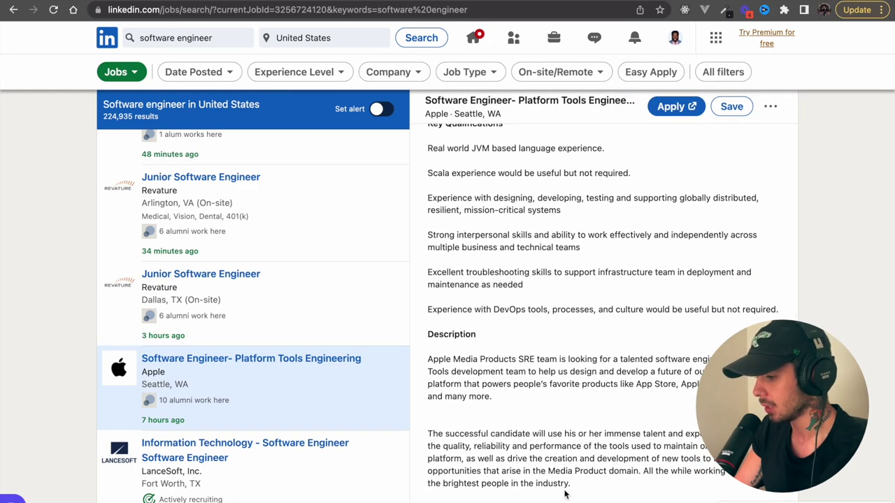
pyautogui.moveTo(576, 486); pyautogui.dragTo(428, 205)
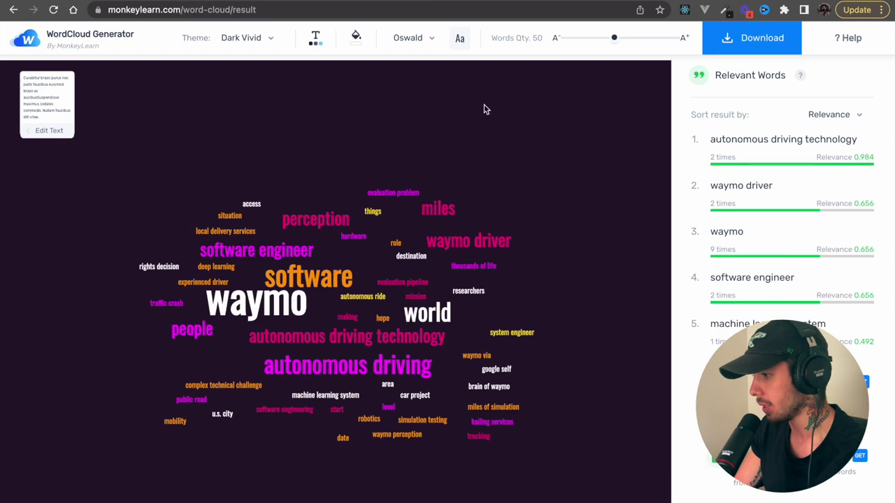
# - Replace the Waymo source text with the Apple description and generate a cloud led by apple, tools, platform
pyautogui.click(13, 10)
pyautogui.scroll(-5, 608, 242)
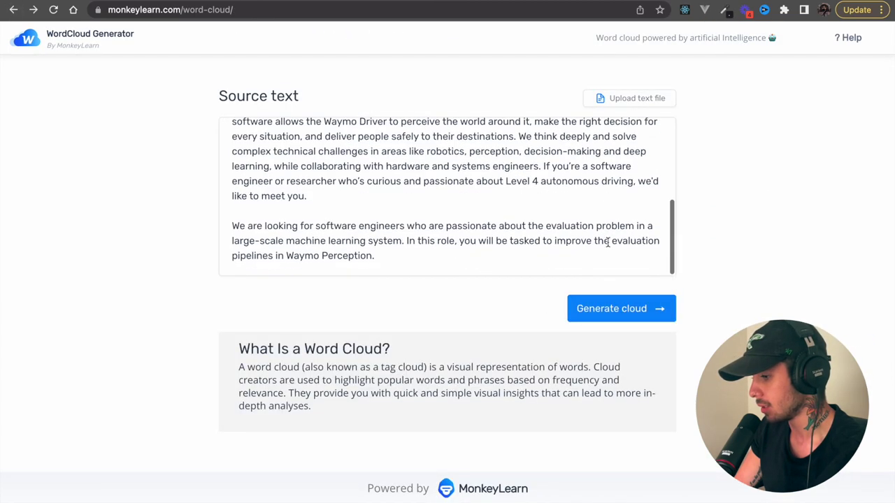
pyautogui.moveTo(467, 263); pyautogui.dragTo(224, 123)
pyautogui.press('BackSpace')
pyautogui.hotkey('ctrl', 'v')
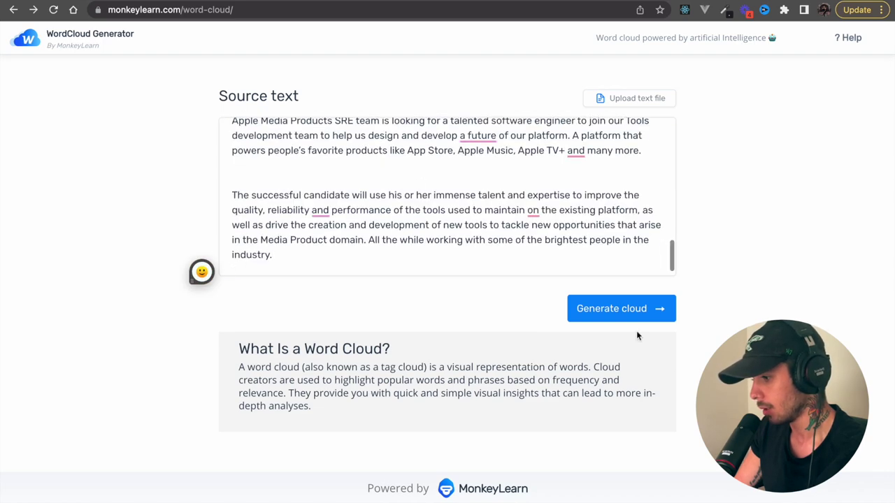
pyautogui.click(645, 310)
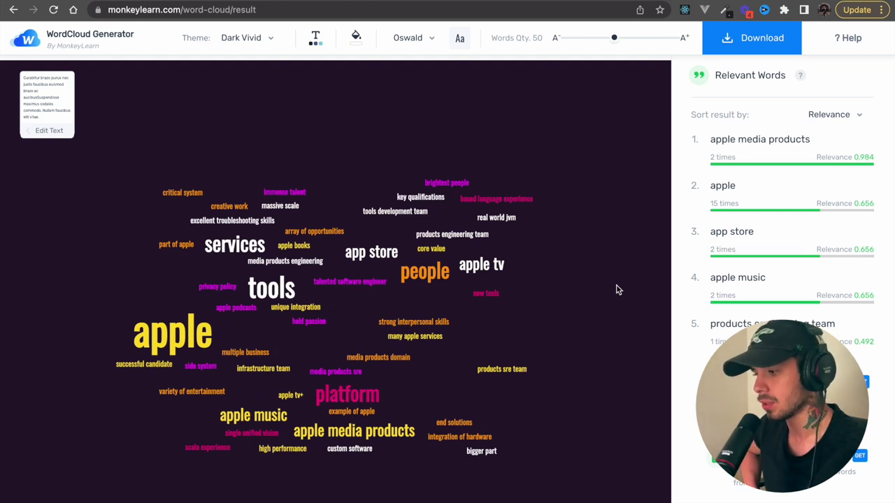
pyautogui.moveTo(479, 187); pyautogui.dragTo(458, 187)
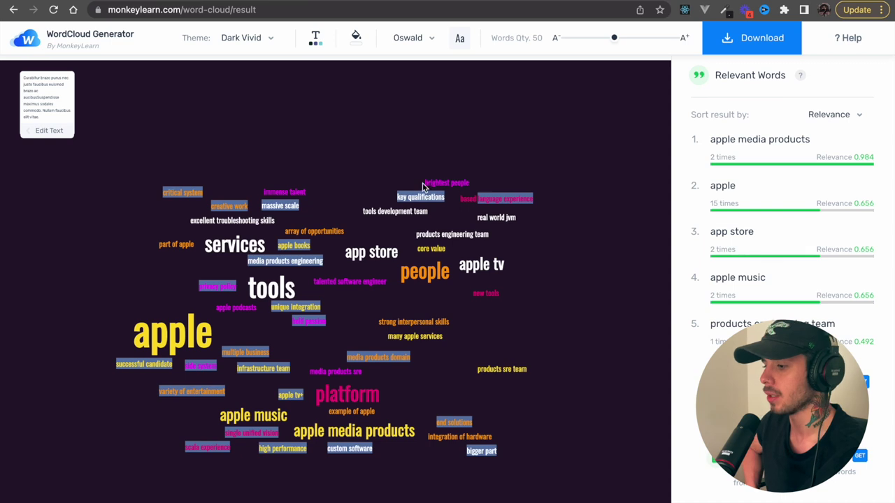
pyautogui.click(471, 165)
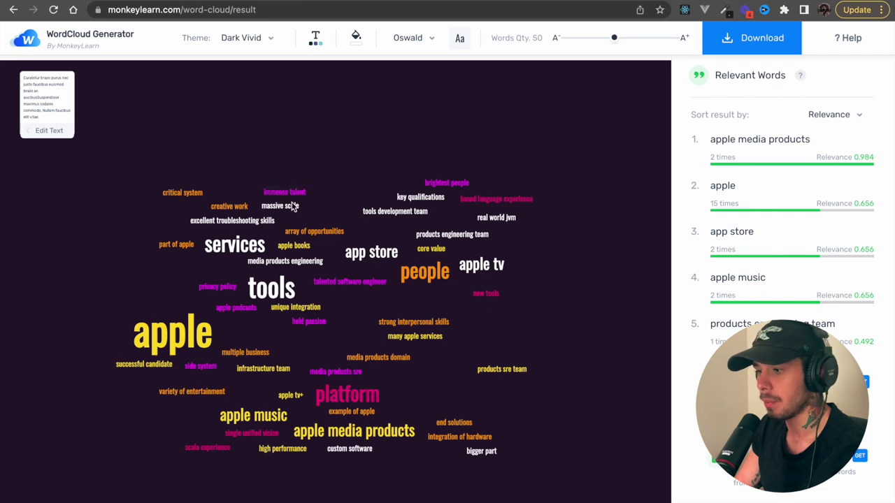
pyautogui.scroll(-1, 274, 280)
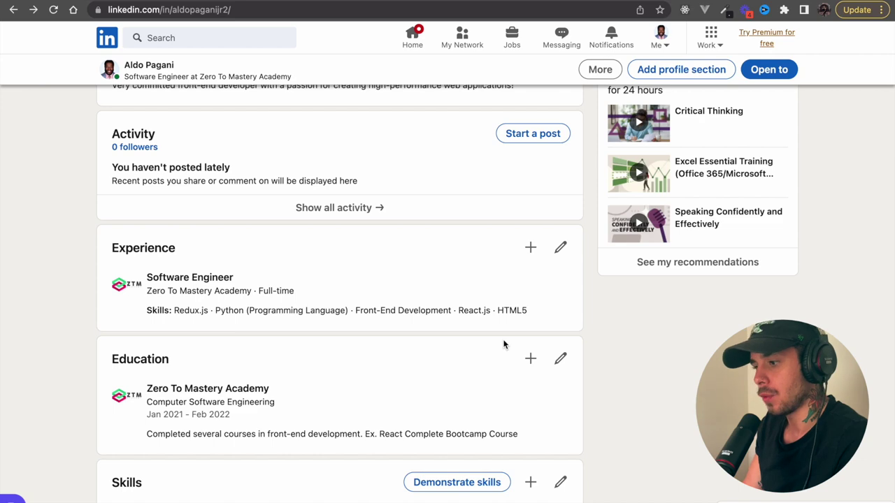
# - Search LinkedIn for 'zero' and choose the 'zero to mastery academy' suggestion
pyautogui.scroll(10, 504, 344)
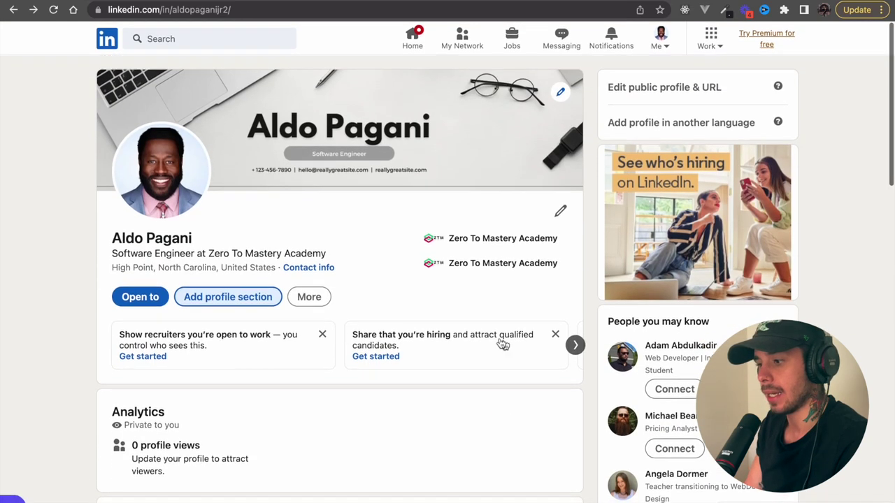
pyautogui.click(256, 43)
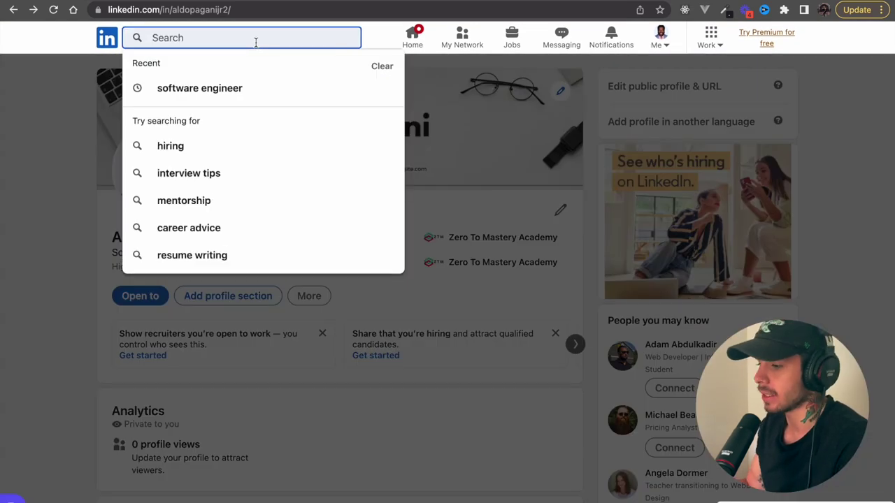
pyautogui.write('zero')
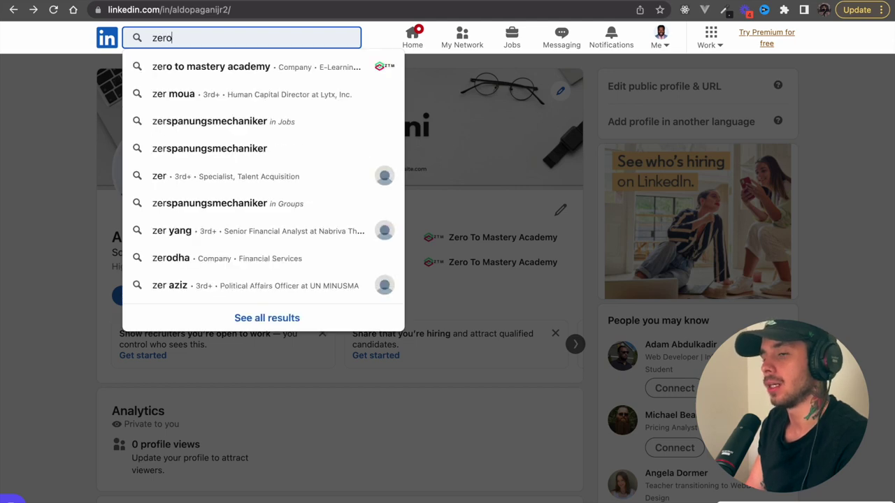
pyautogui.click(217, 67)
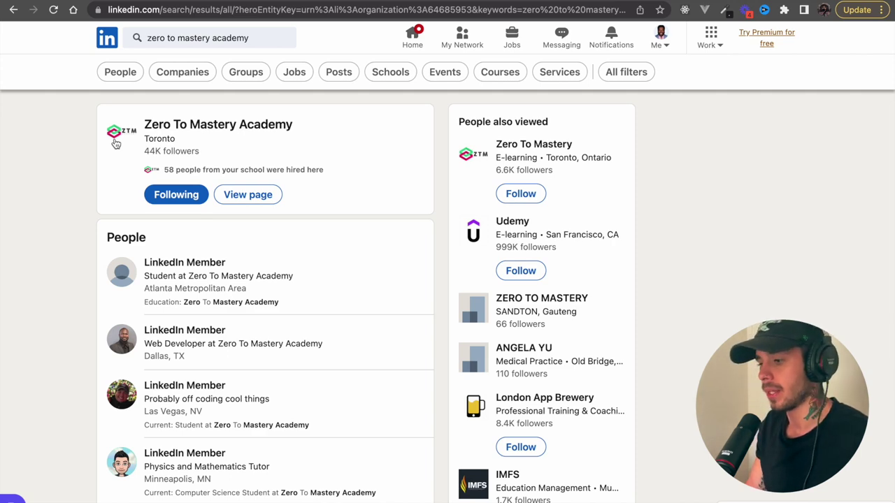
# - Open the Zero To Mastery Academy company page and browse its trending content and suggested coworkers
pyautogui.click(116, 143)
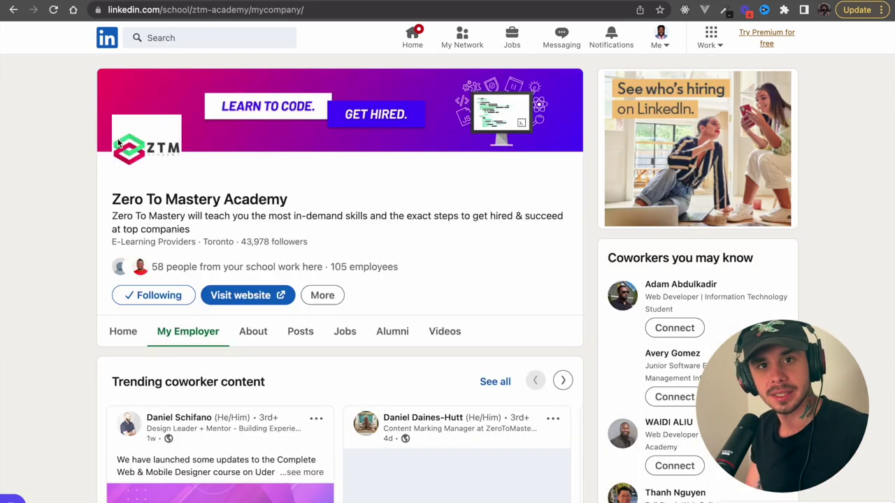
pyautogui.scroll(-1, 262, 325)
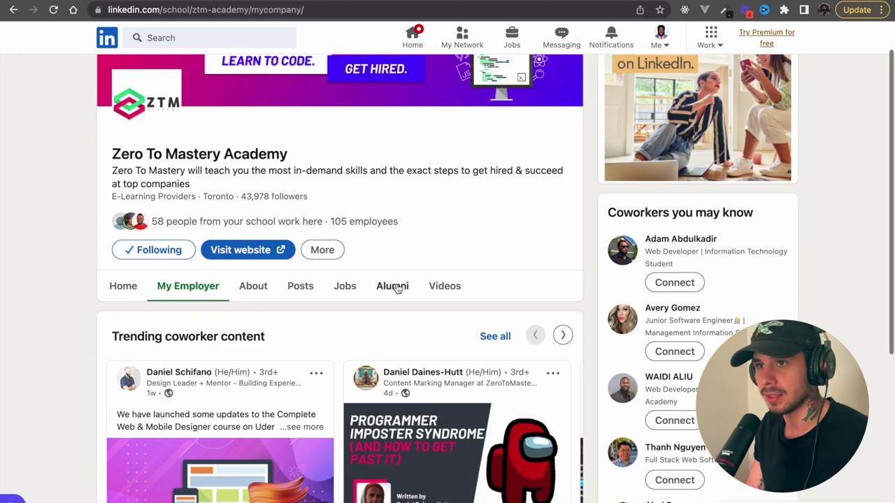
pyautogui.scroll(-2, 322, 332)
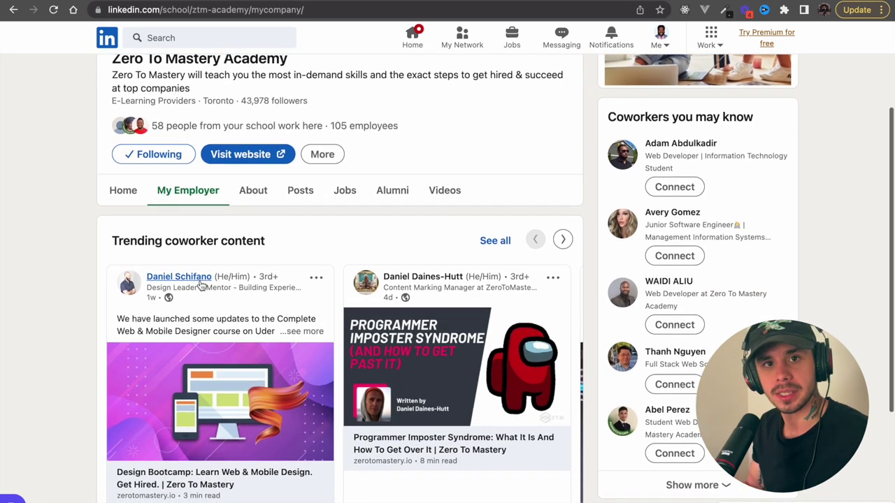
pyautogui.scroll(-1, 202, 285)
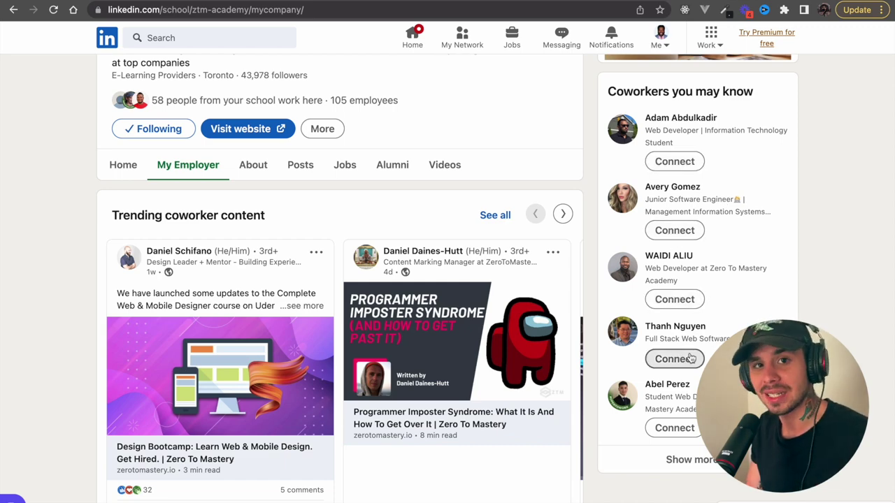
pyautogui.scroll(5, 590, 300)
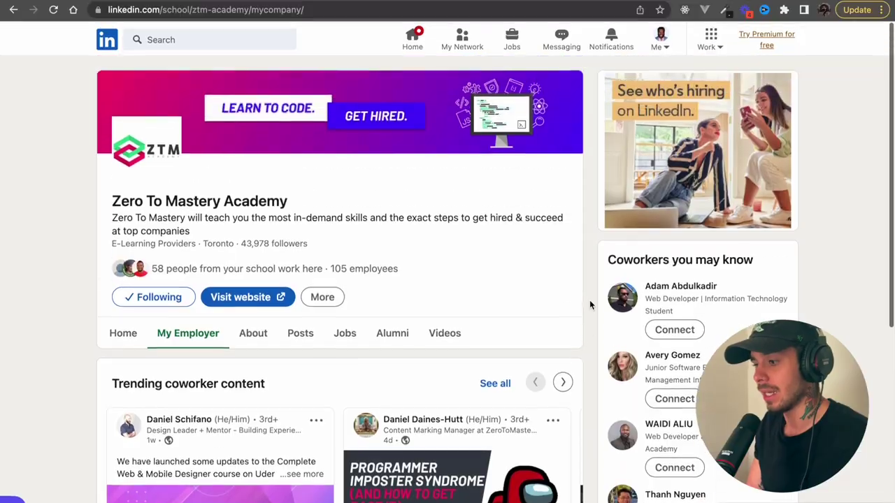
pyautogui.moveTo(324, 202); pyautogui.dragTo(129, 189)
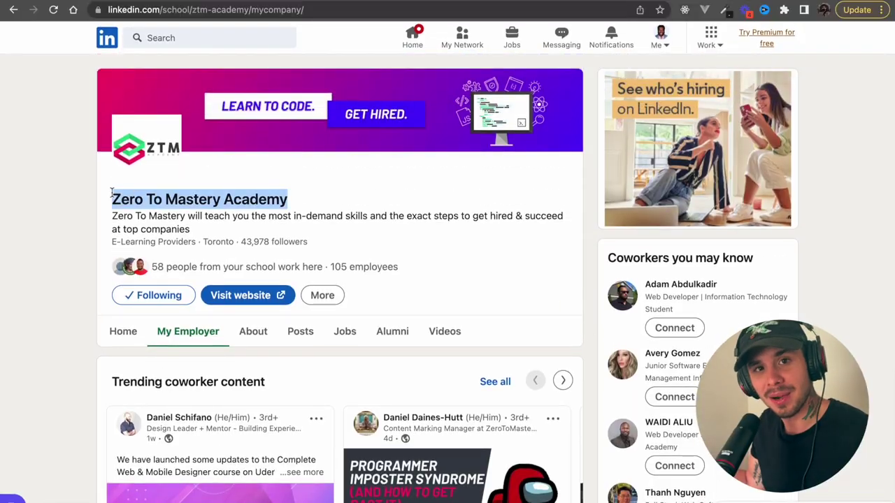